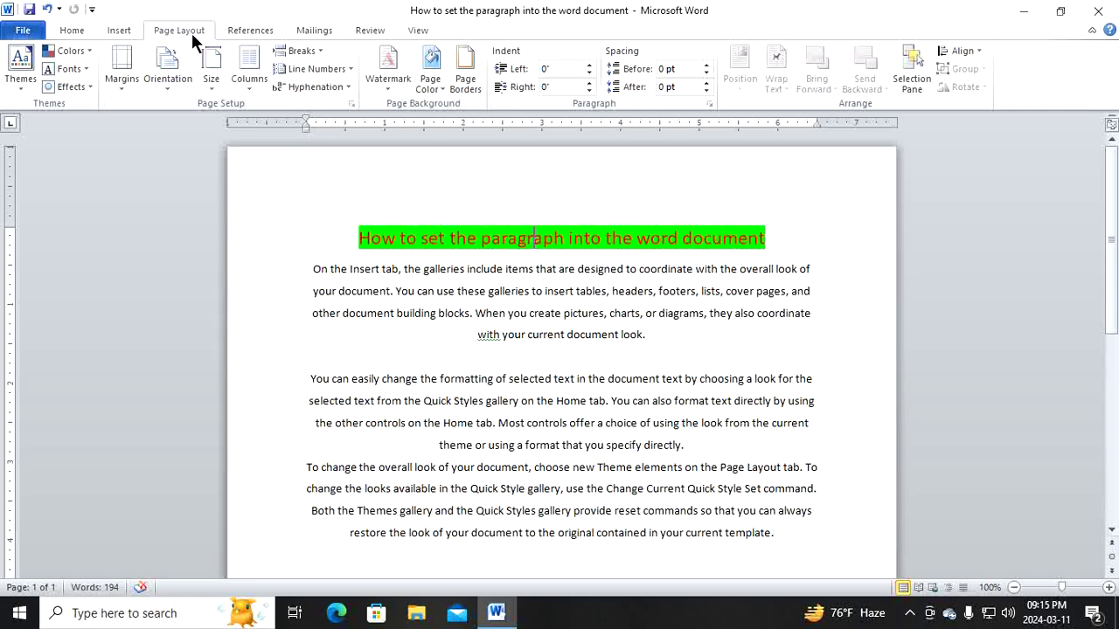
Look over the Paragraph dialog without changes, then select the title and body text.
click(709, 104)
drag(569, 77, 574, 181)
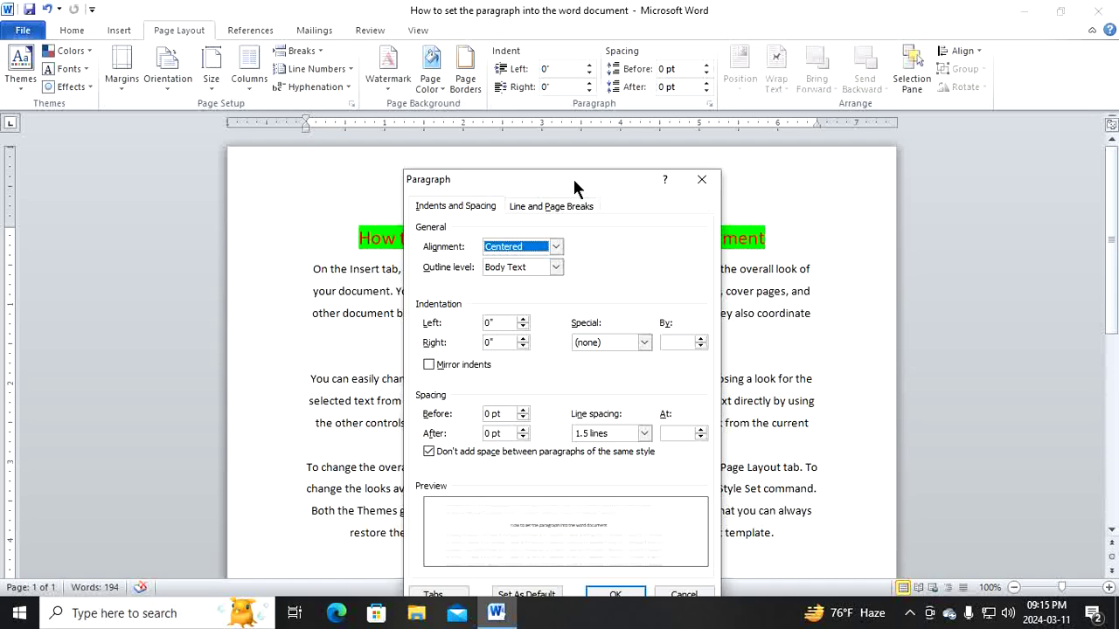
click(702, 180)
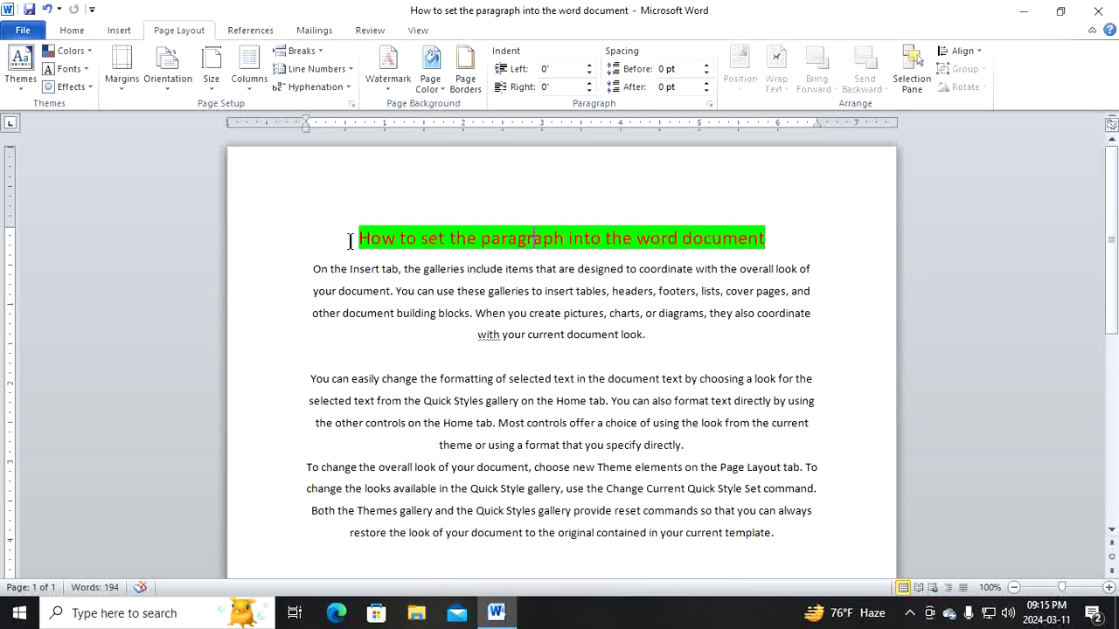
drag(357, 239, 783, 537)
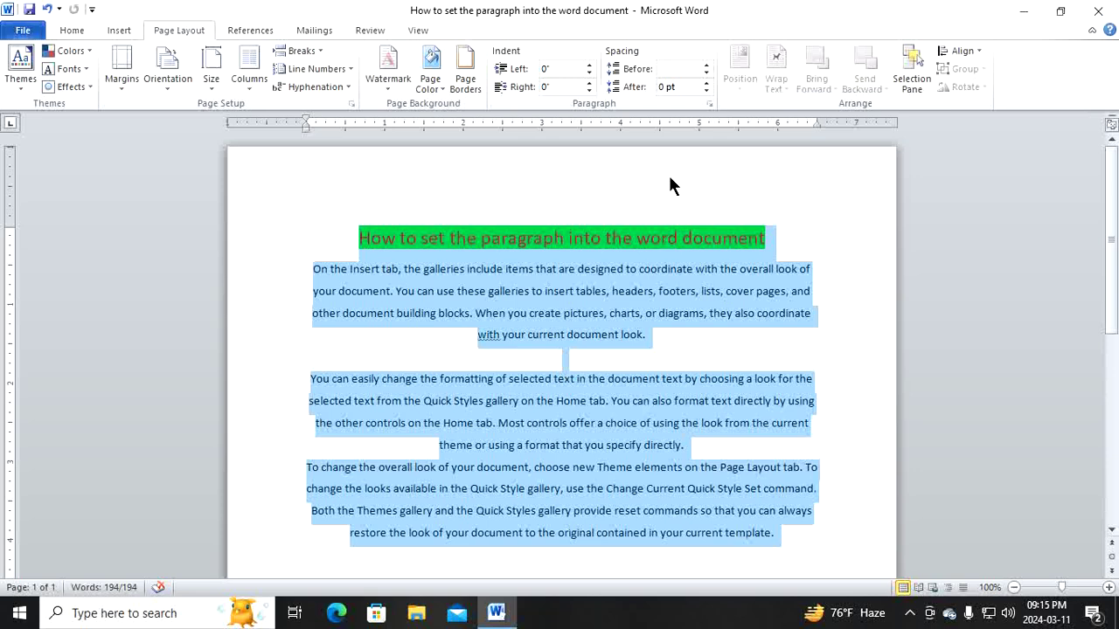
Set the selected text's alignment to Left in the Paragraph dialog, keeping 1.5-line spacing.
click(708, 104)
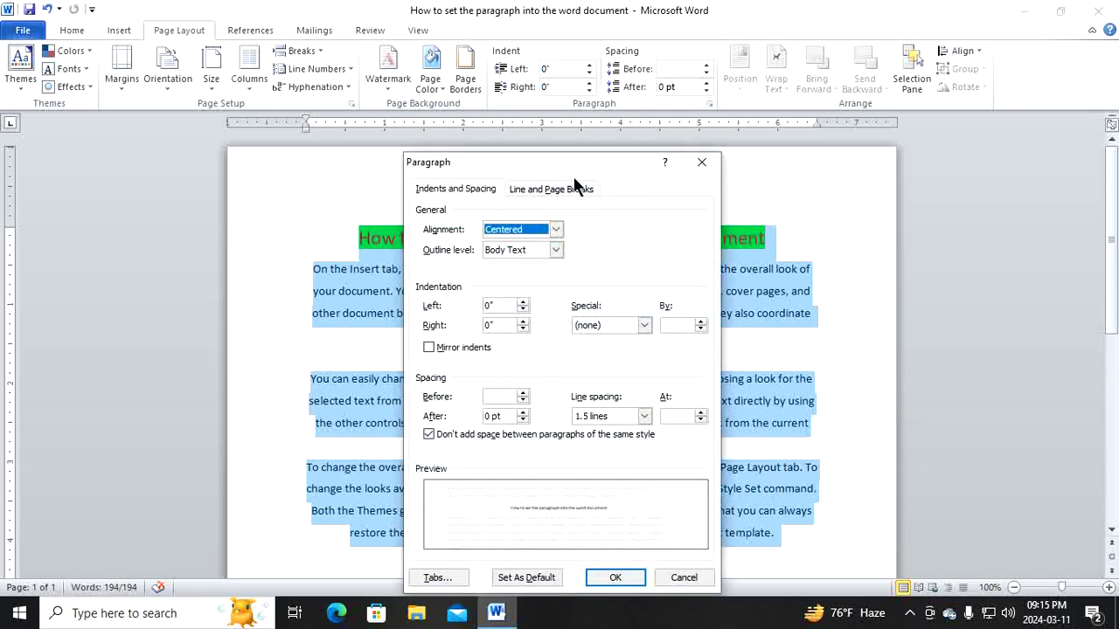
drag(568, 174, 522, 149)
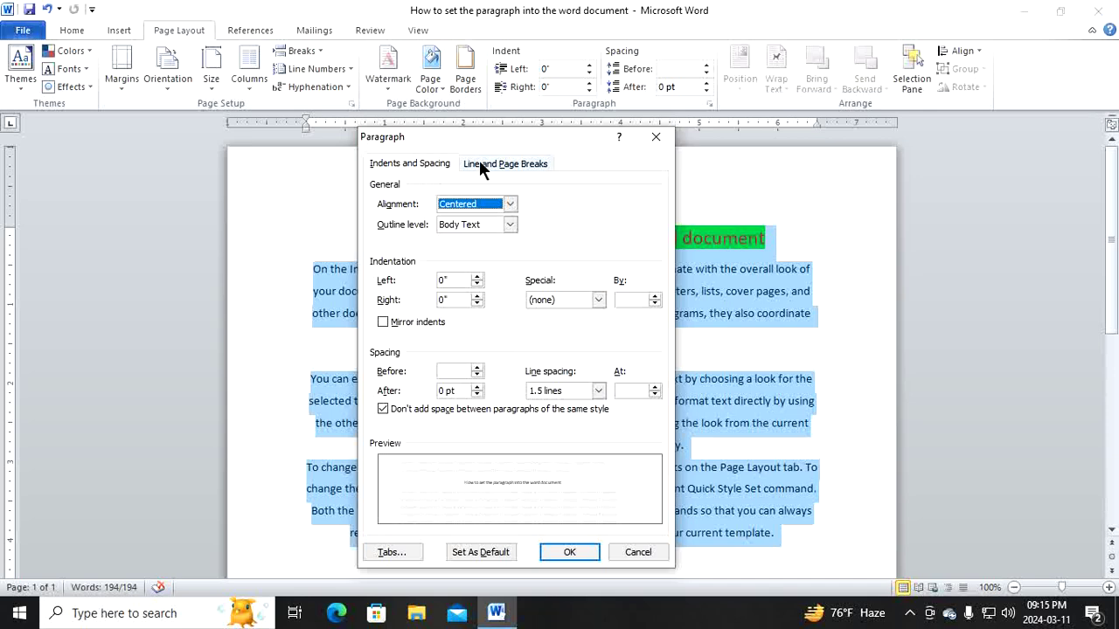
click(480, 163)
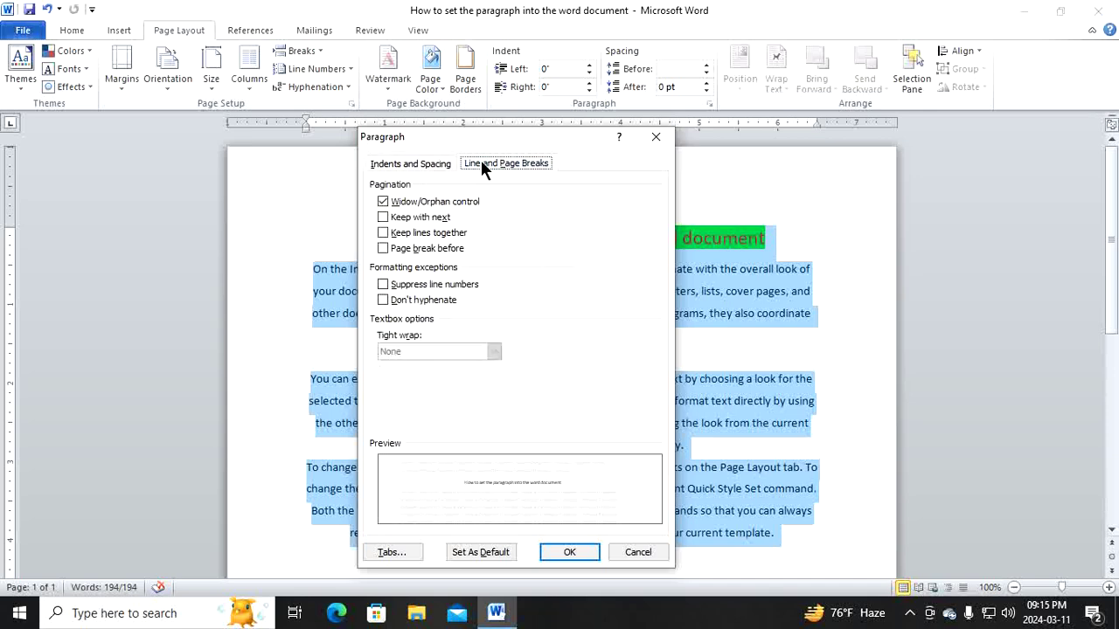
click(428, 165)
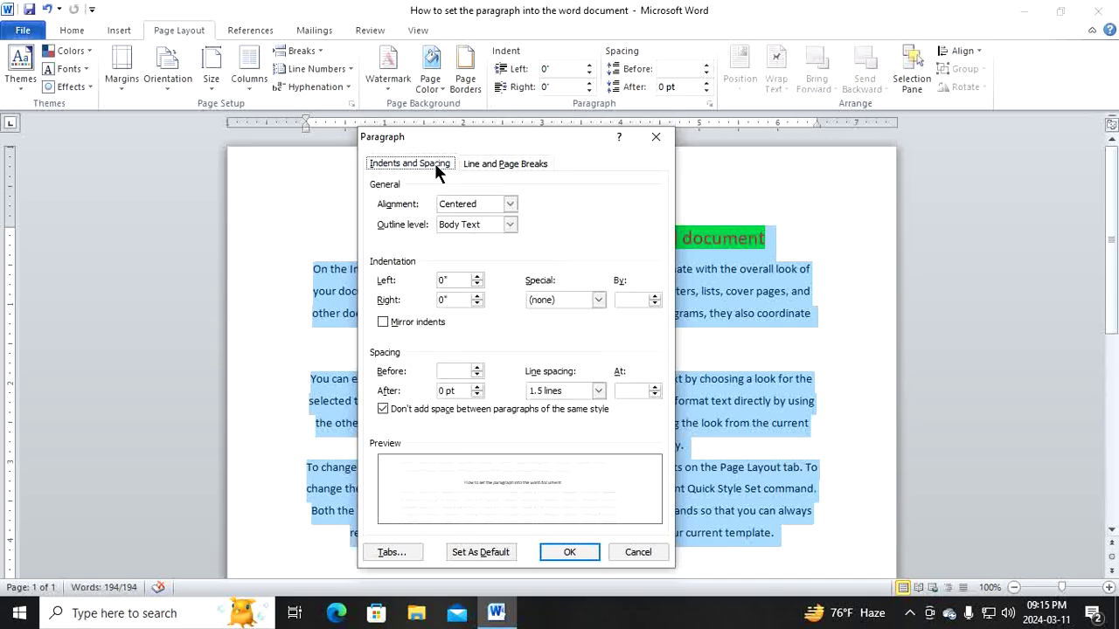
click(509, 204)
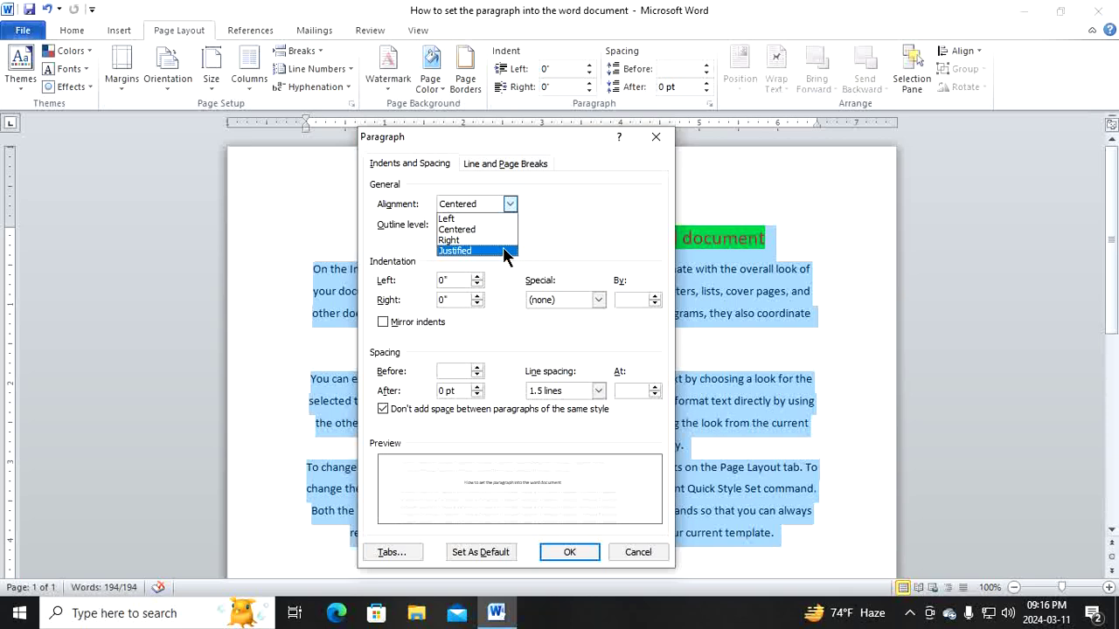
click(533, 131)
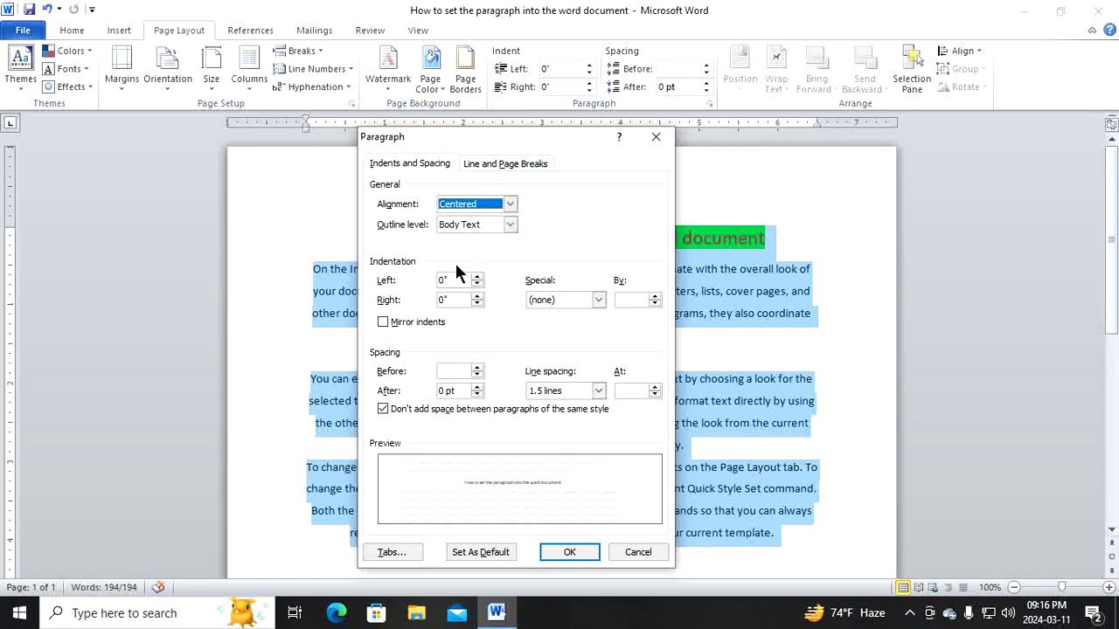
click(512, 206)
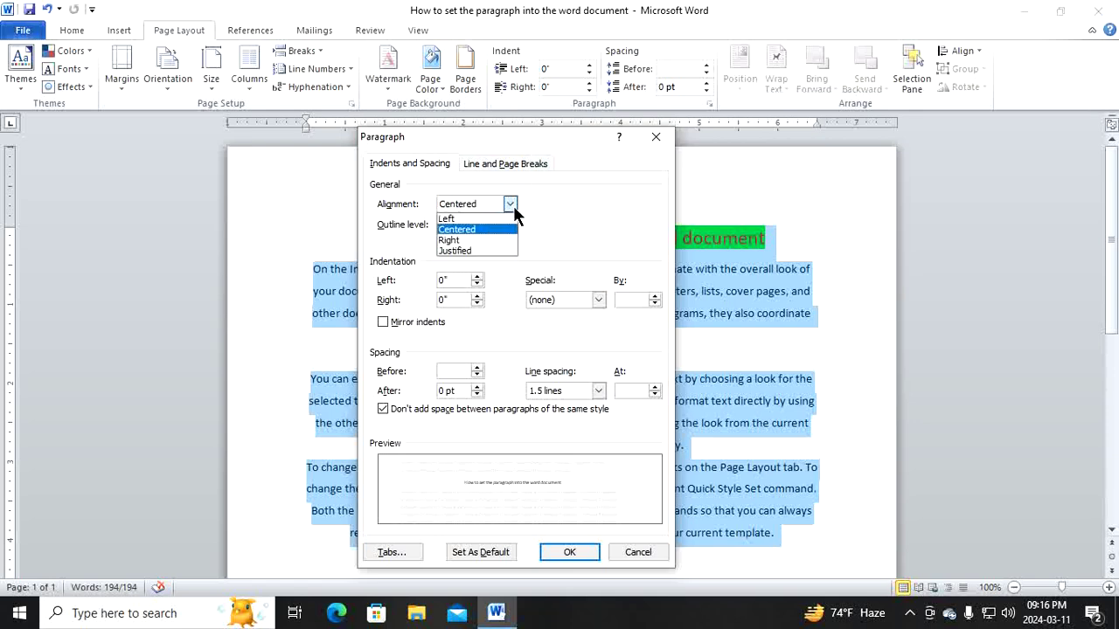
click(484, 218)
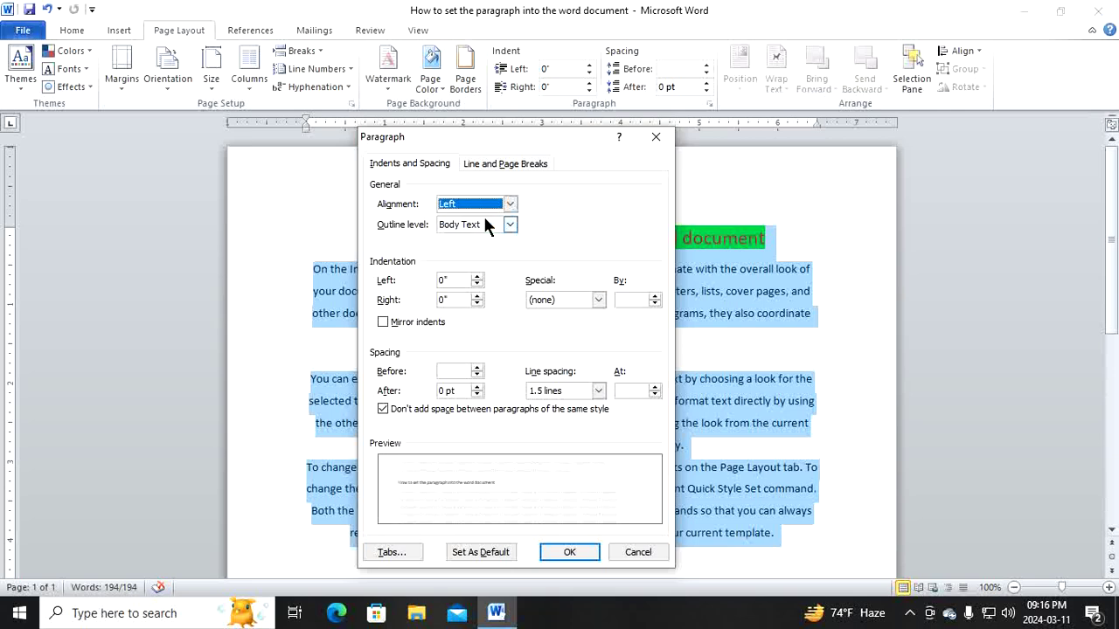
click(570, 552)
click(300, 281)
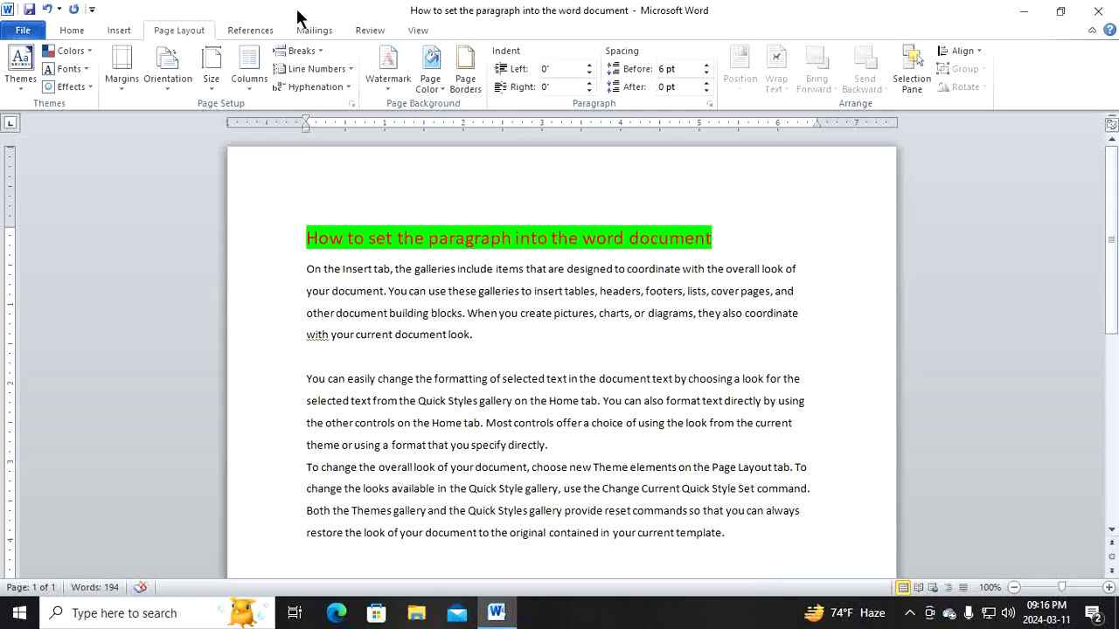
Centre the current paragraph through the Paragraph dialog's alignment setting.
click(709, 104)
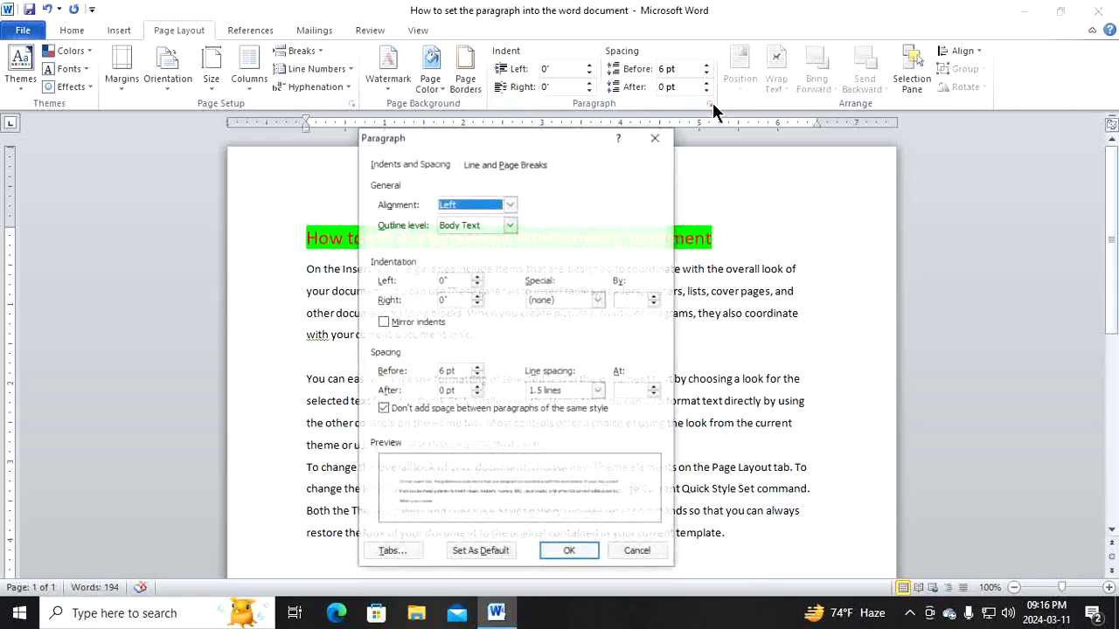
click(509, 205)
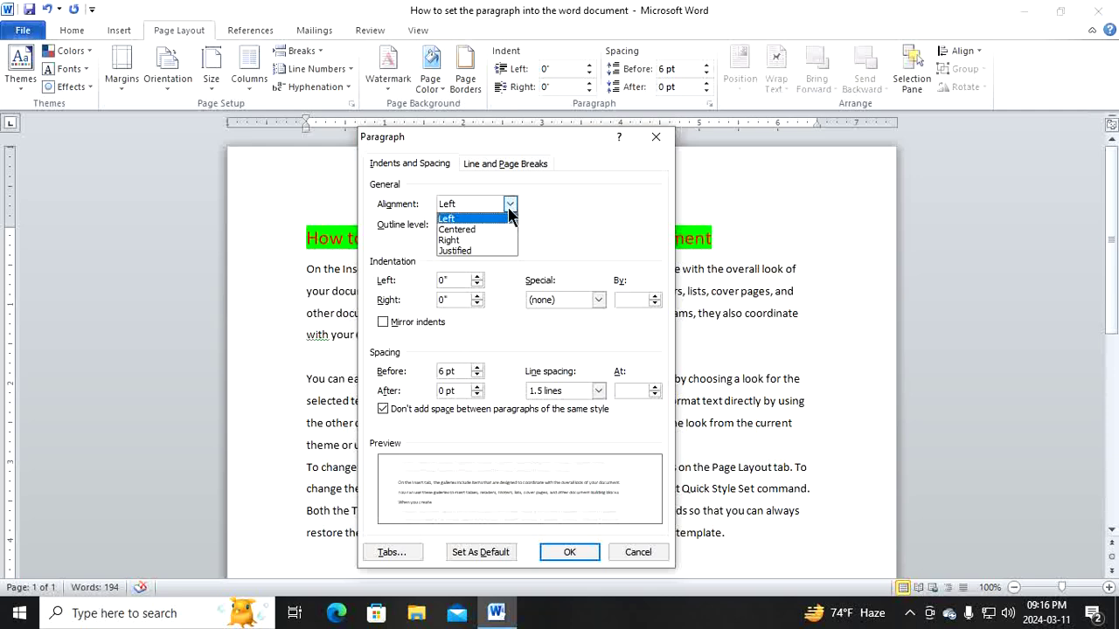
click(478, 230)
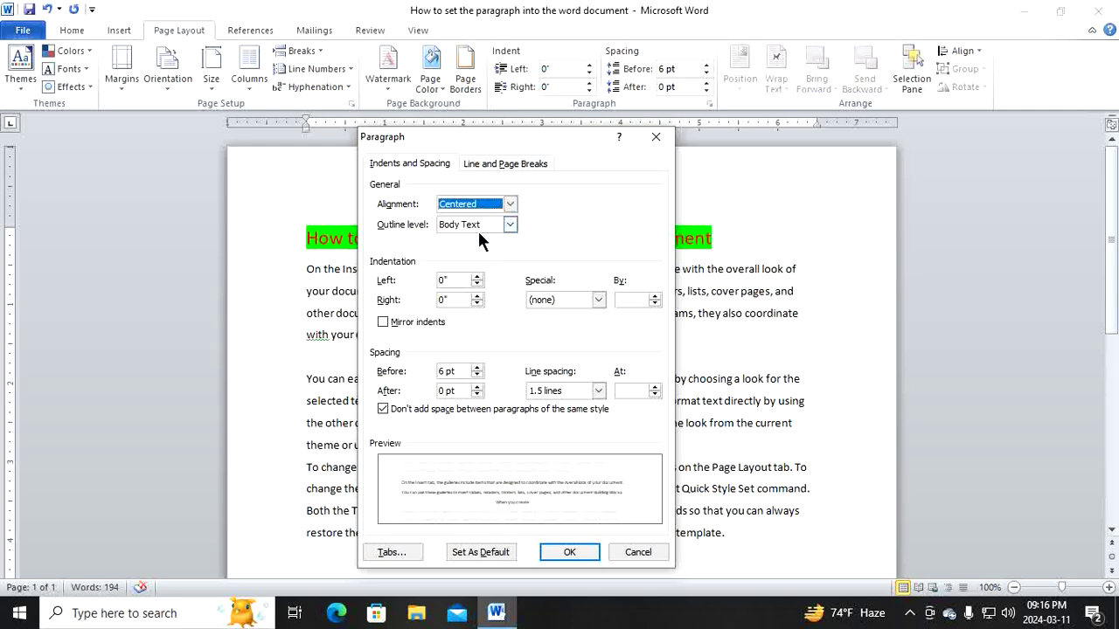
click(569, 553)
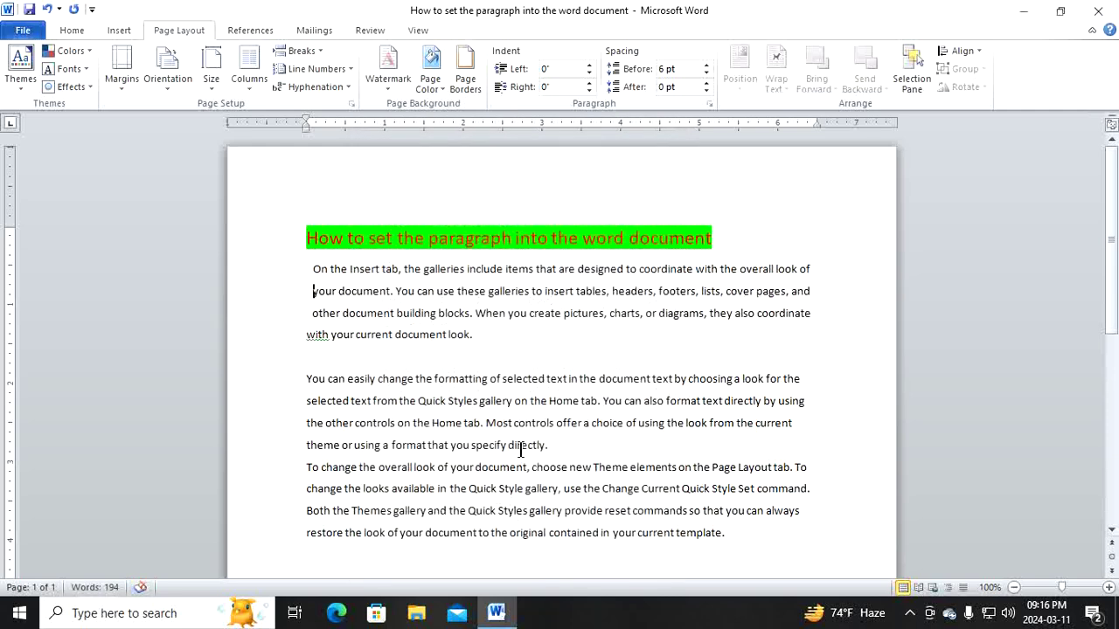
Select the whole document and set its alignment to Centered.
key(ctrl+a)
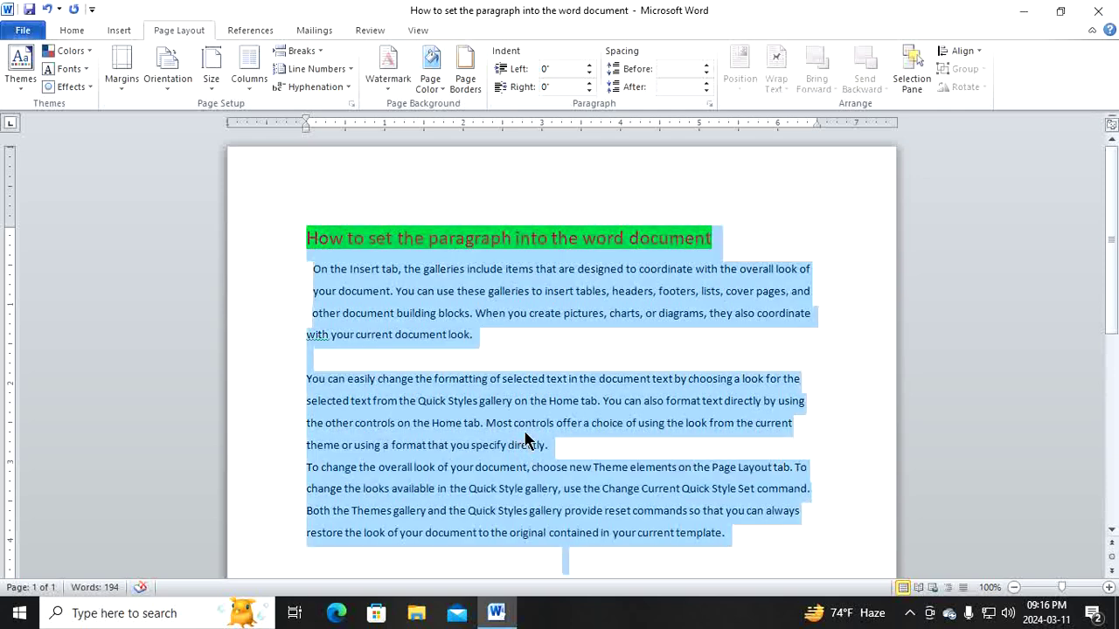
click(709, 103)
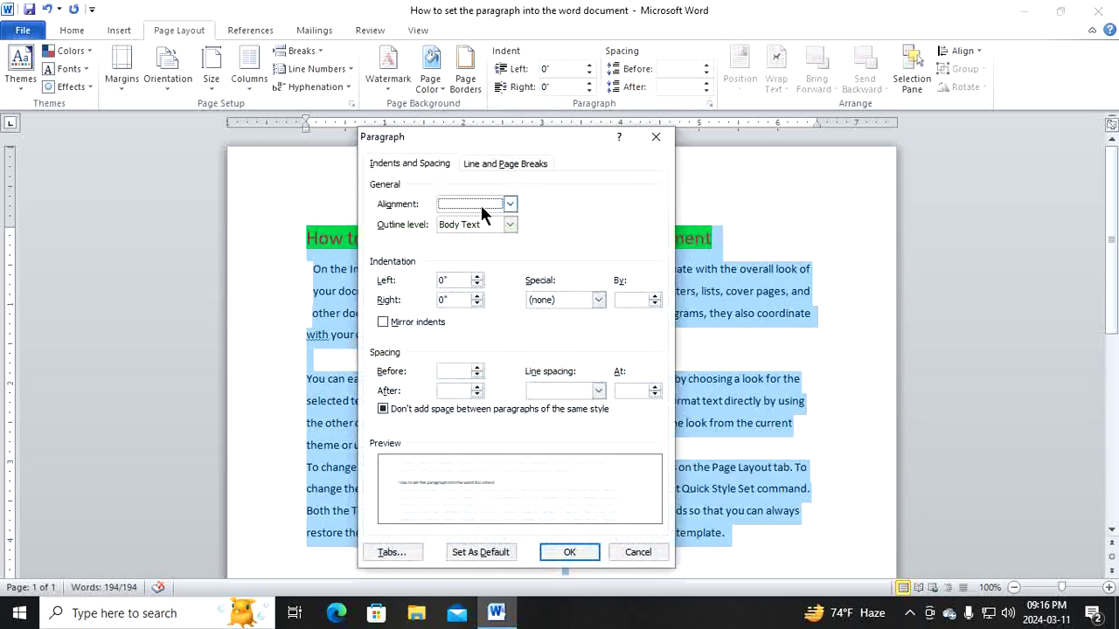
click(509, 204)
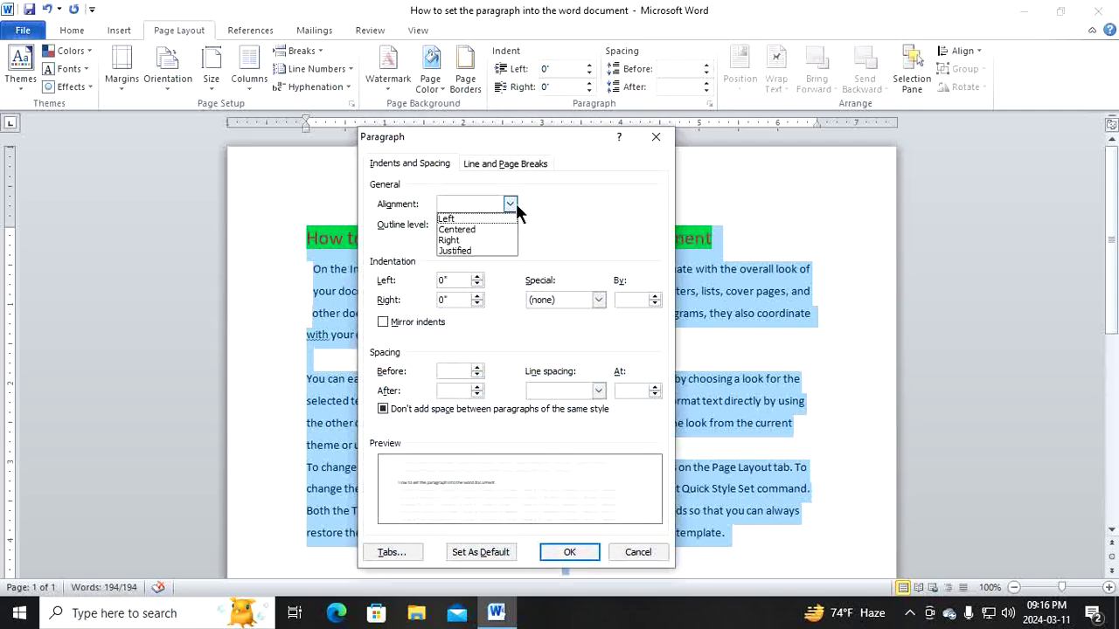
click(505, 230)
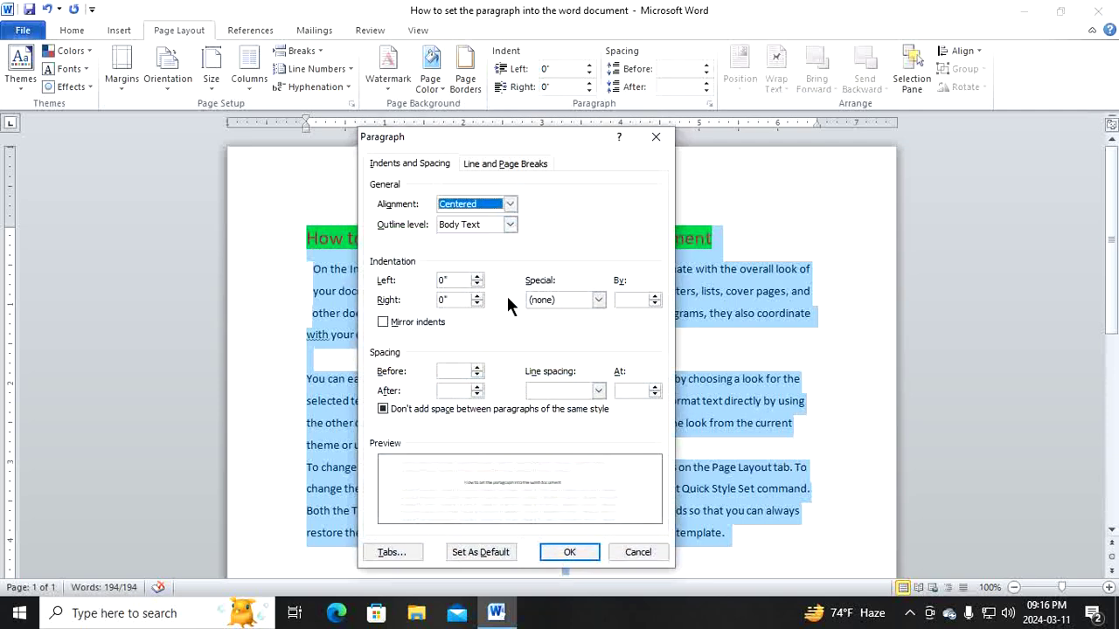
click(577, 553)
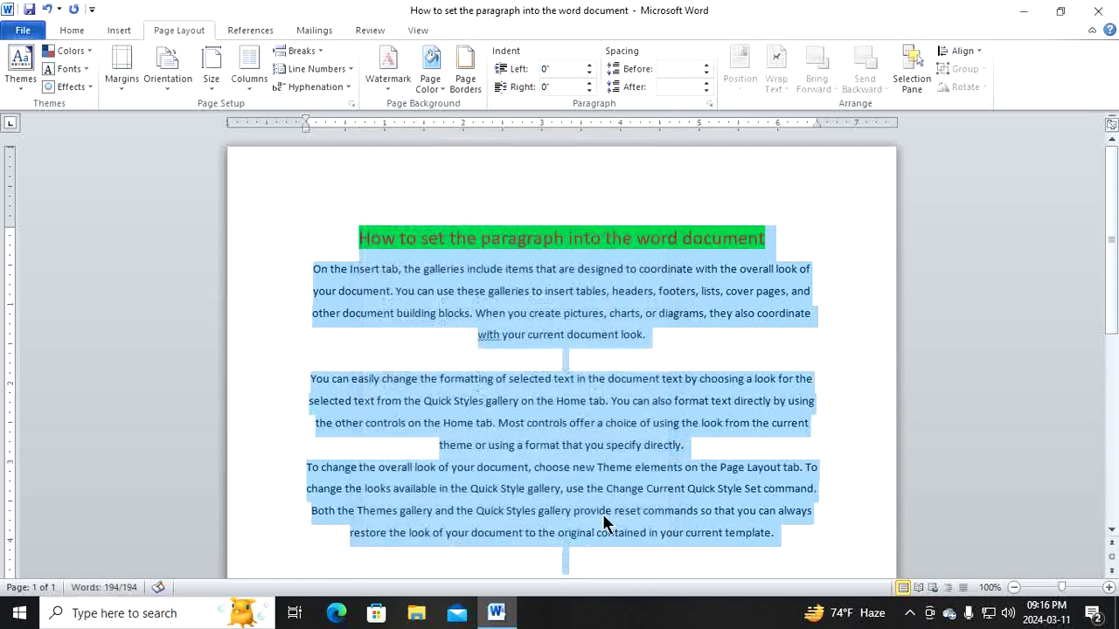
click(699, 361)
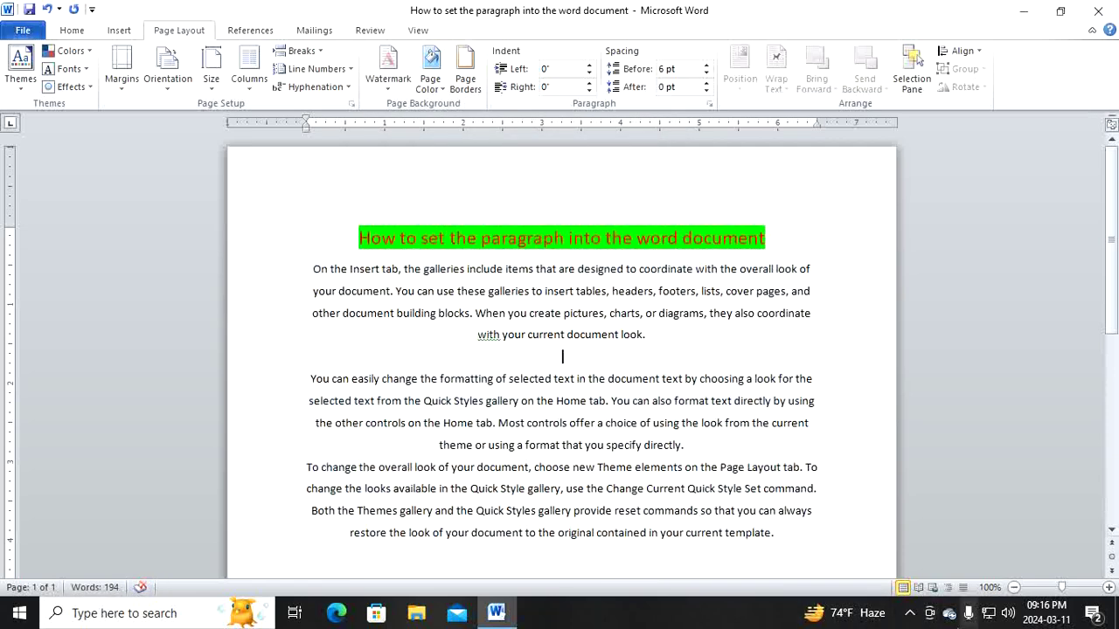
Select the heading and three paragraphs and set their alignment to Right.
mouse_move(360, 234)
mouse_down()
mouse_move(635, 446)
mouse_move(807, 532)
mouse_up()
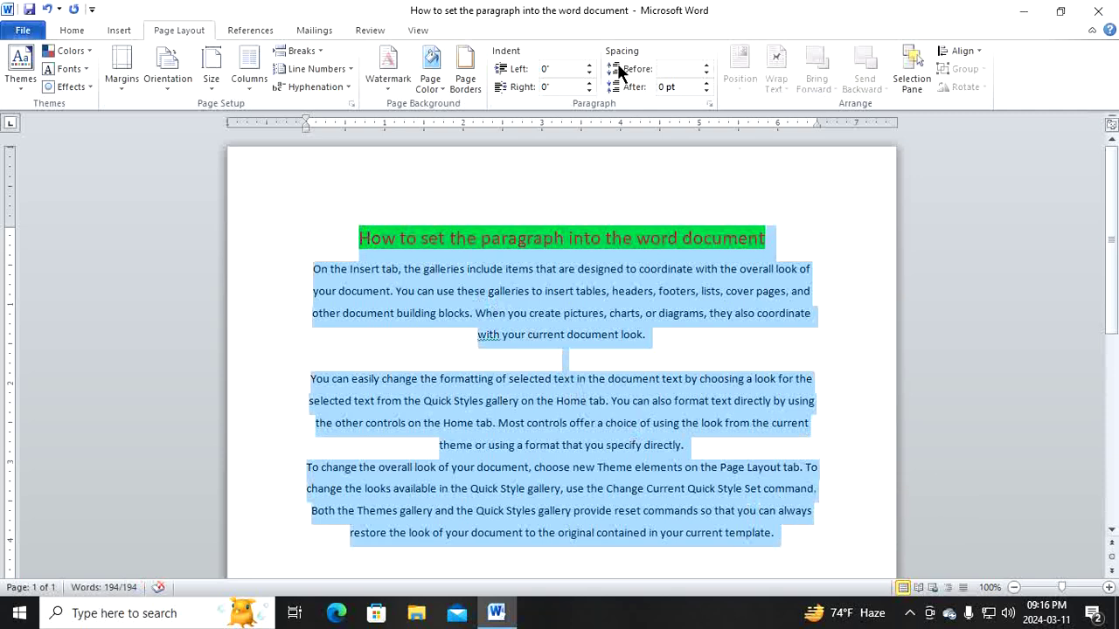
click(711, 104)
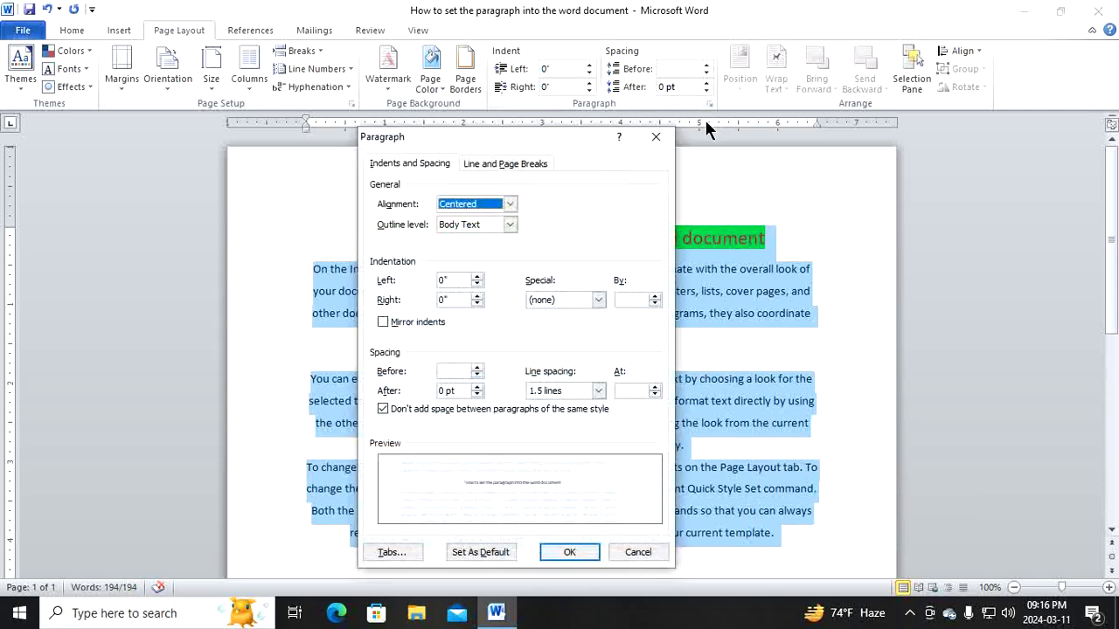
click(510, 204)
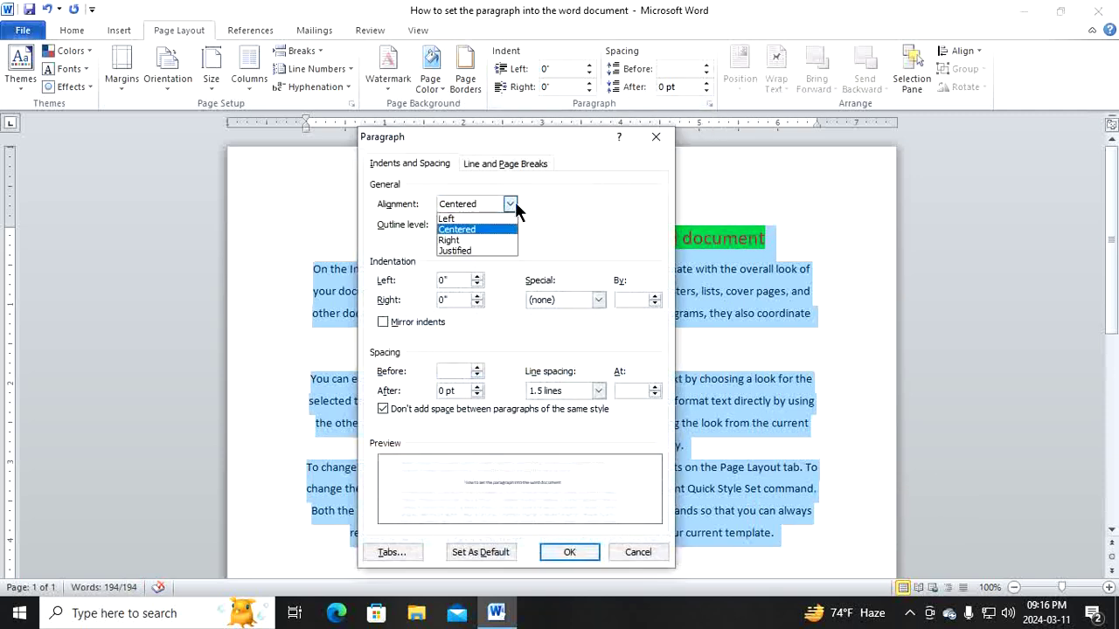
click(489, 239)
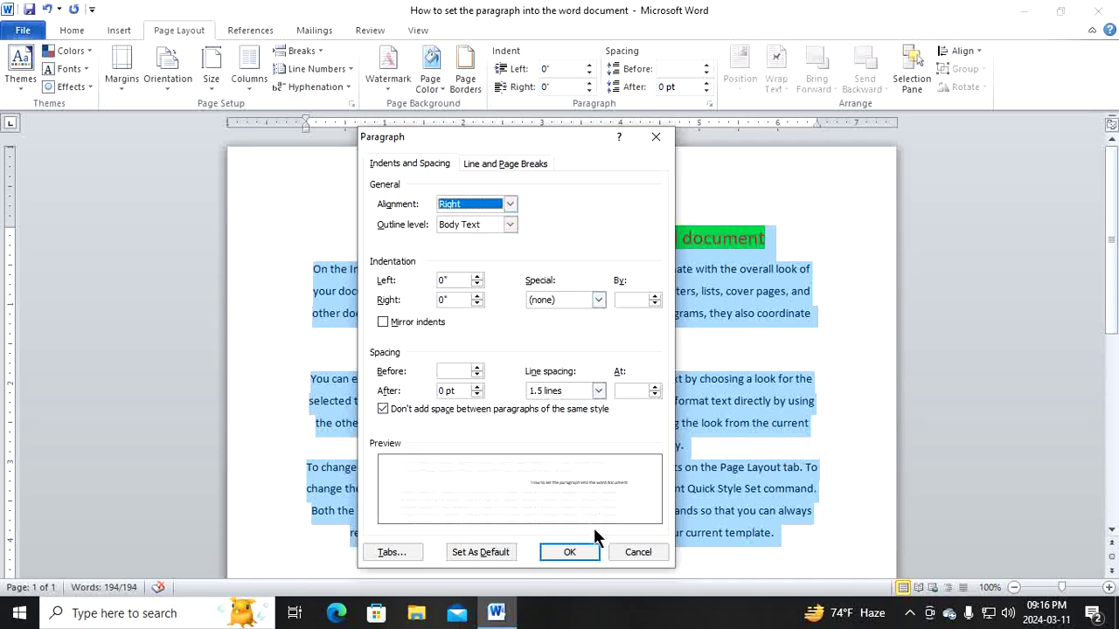
click(584, 551)
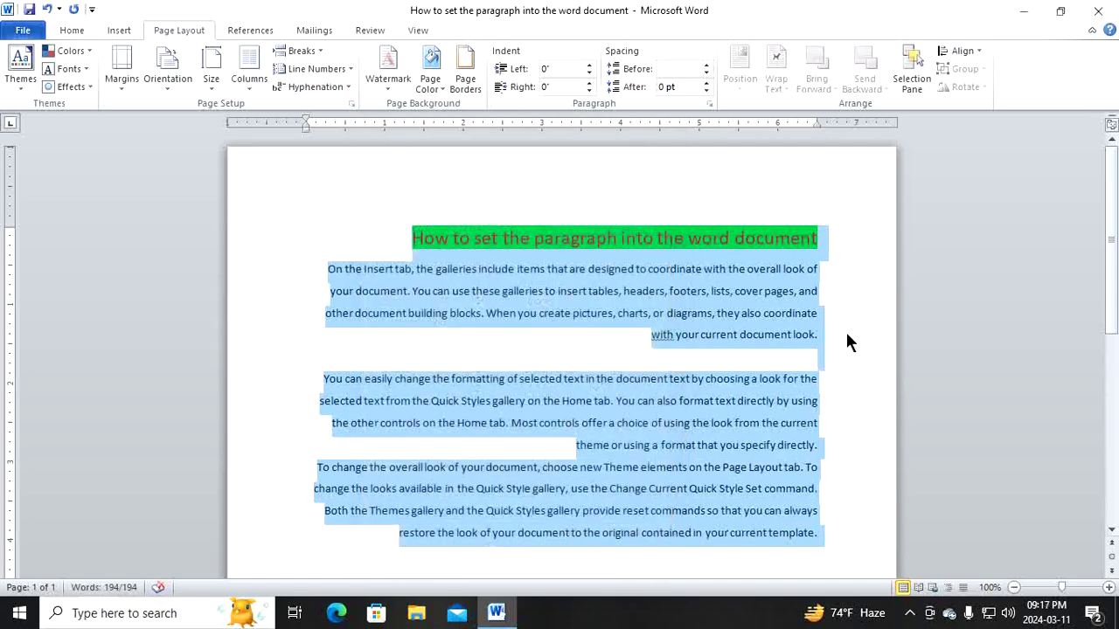
click(846, 335)
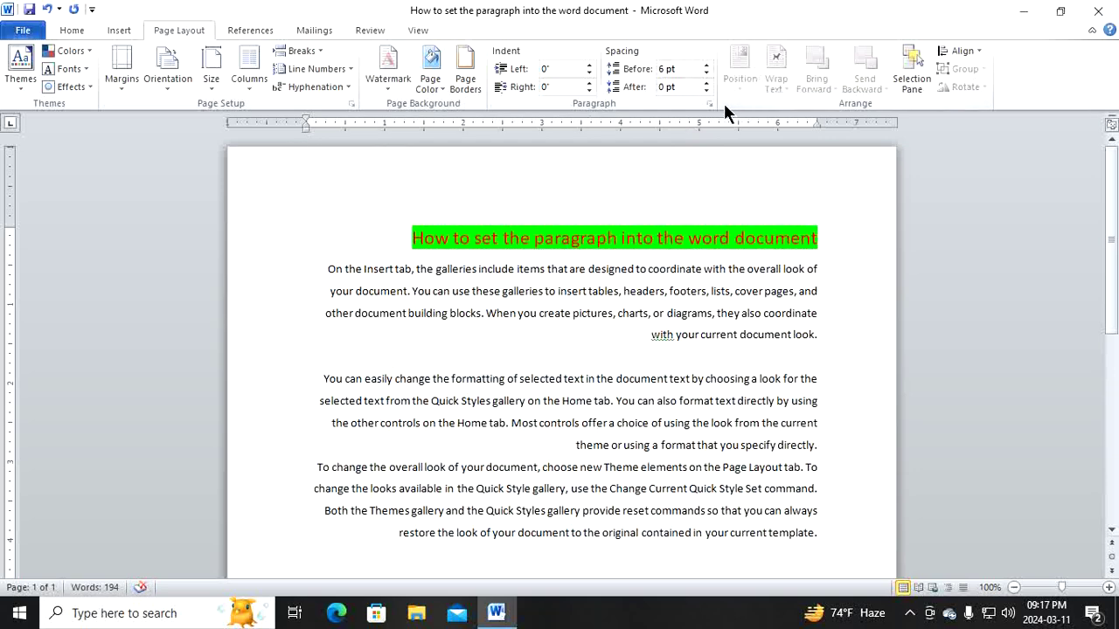
Select all text and set its alignment to Justified in the Paragraph dialog.
key(ctrl+a)
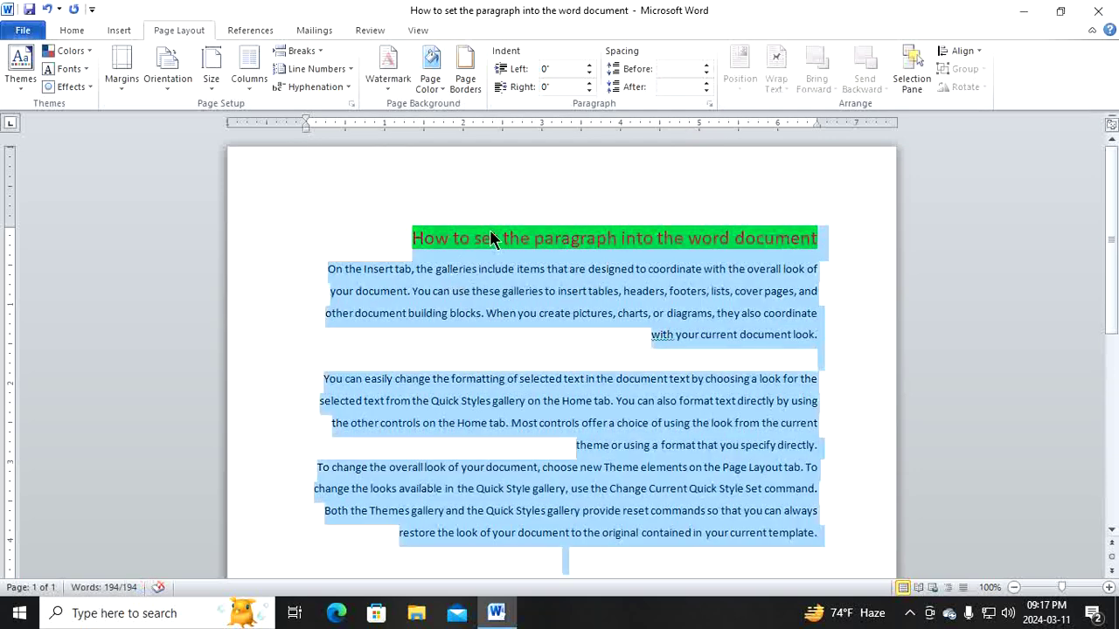
click(709, 103)
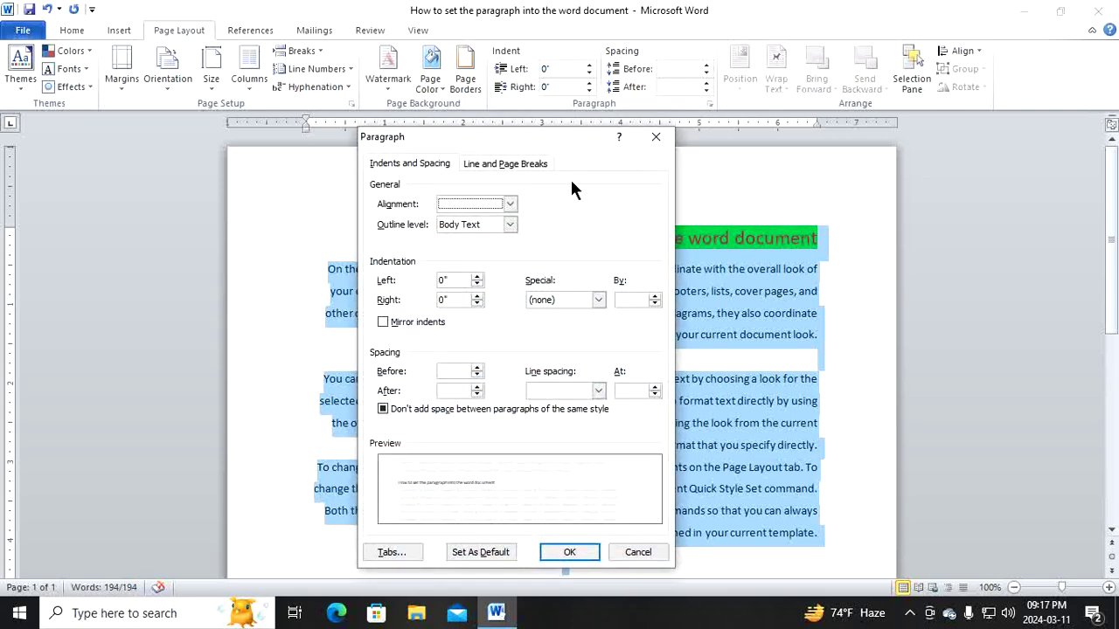
click(511, 203)
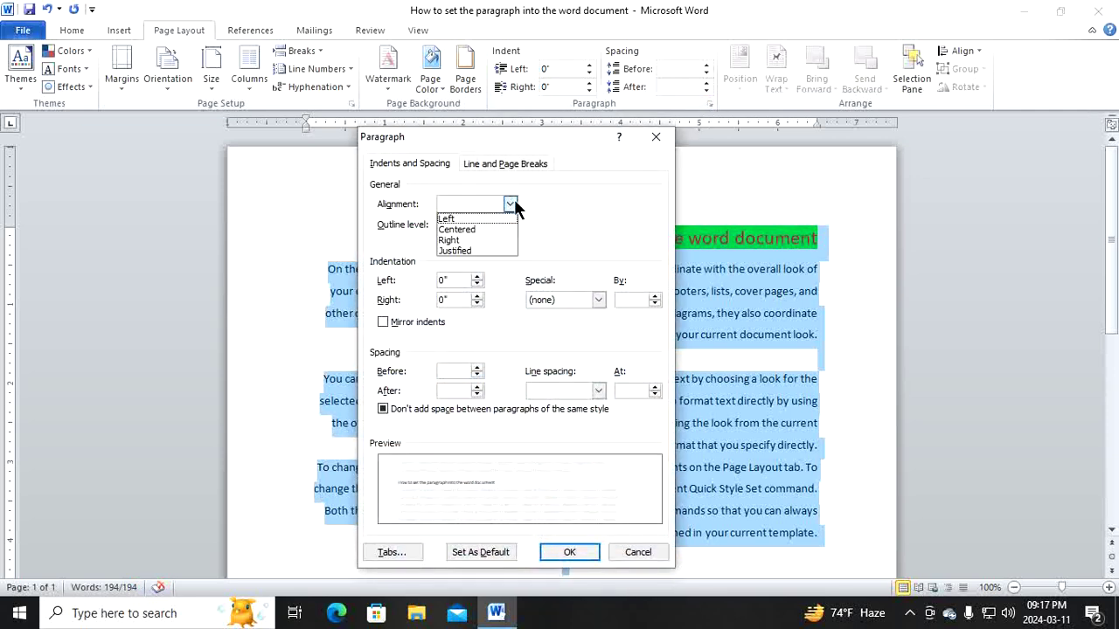
click(467, 251)
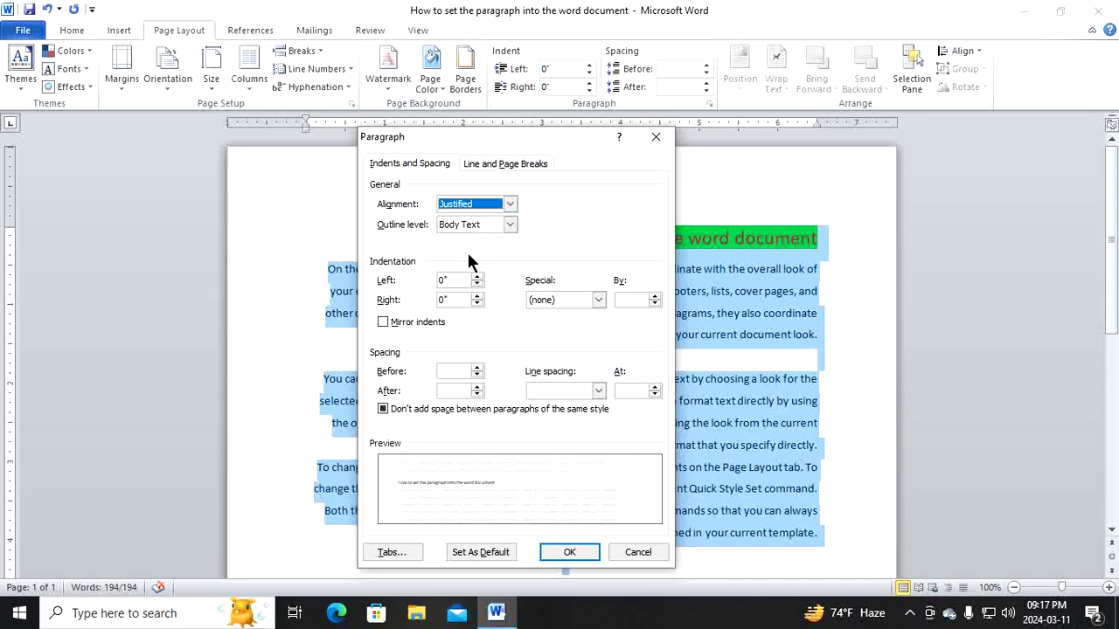
click(568, 549)
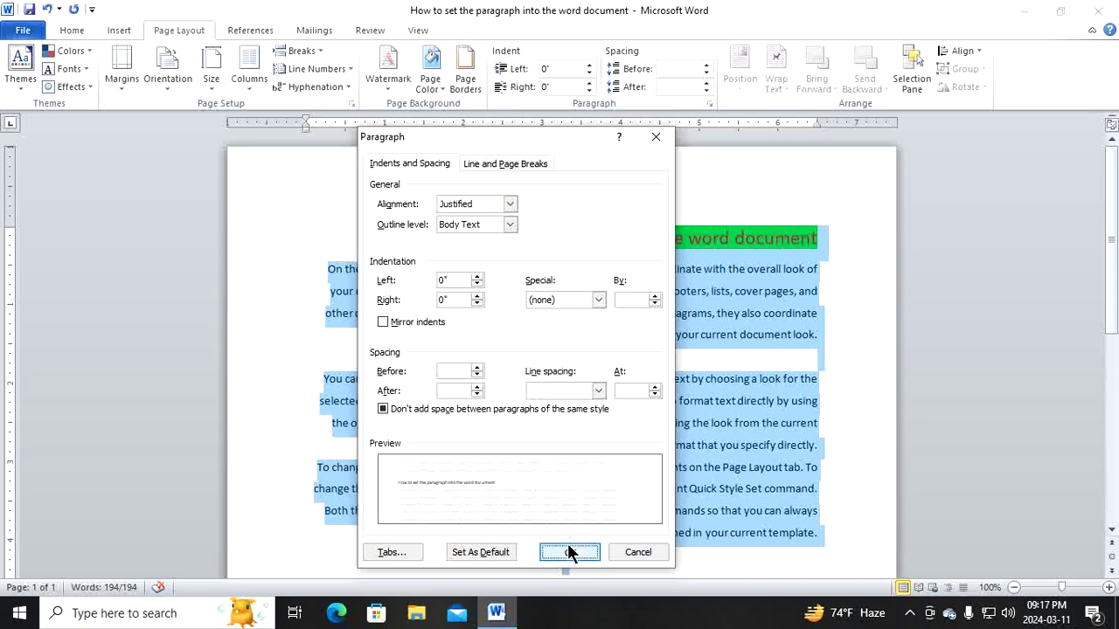
click(734, 320)
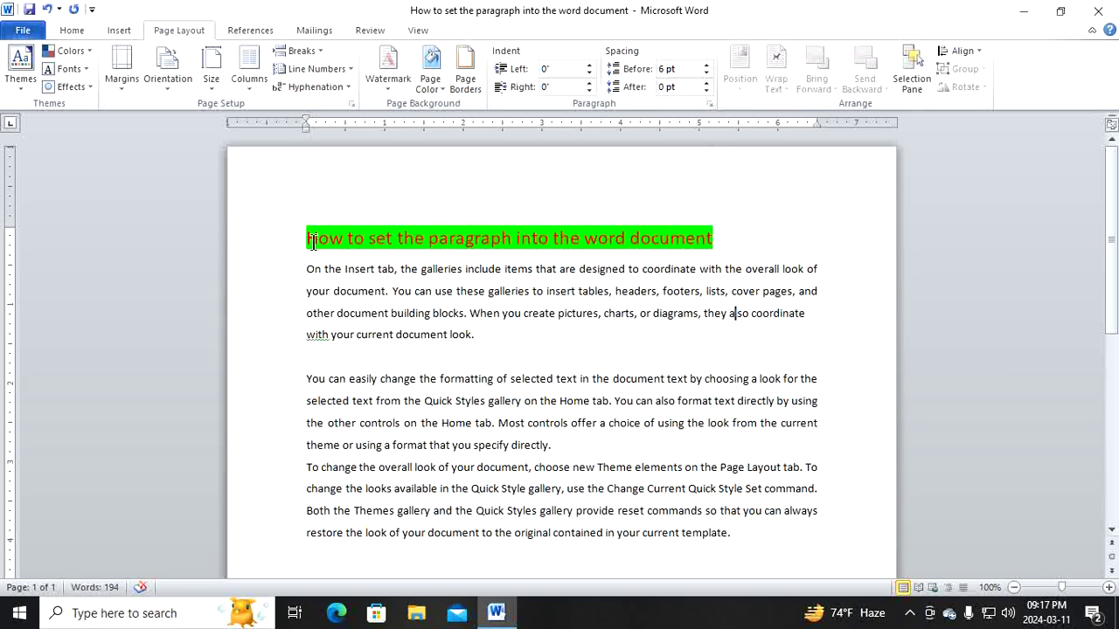
drag(307, 239, 772, 529)
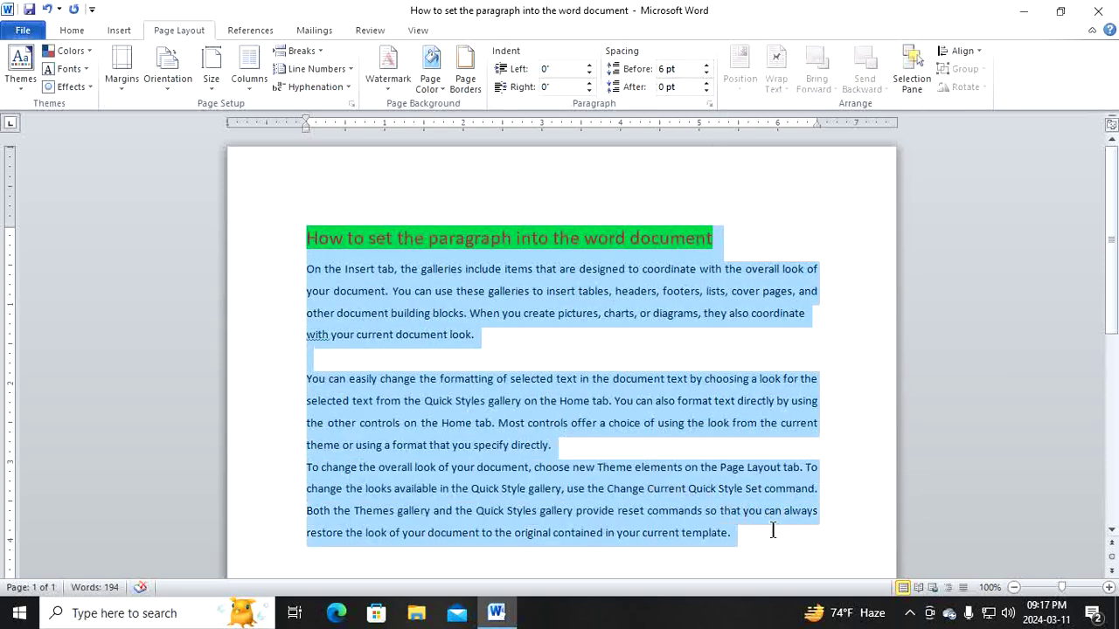
click(710, 104)
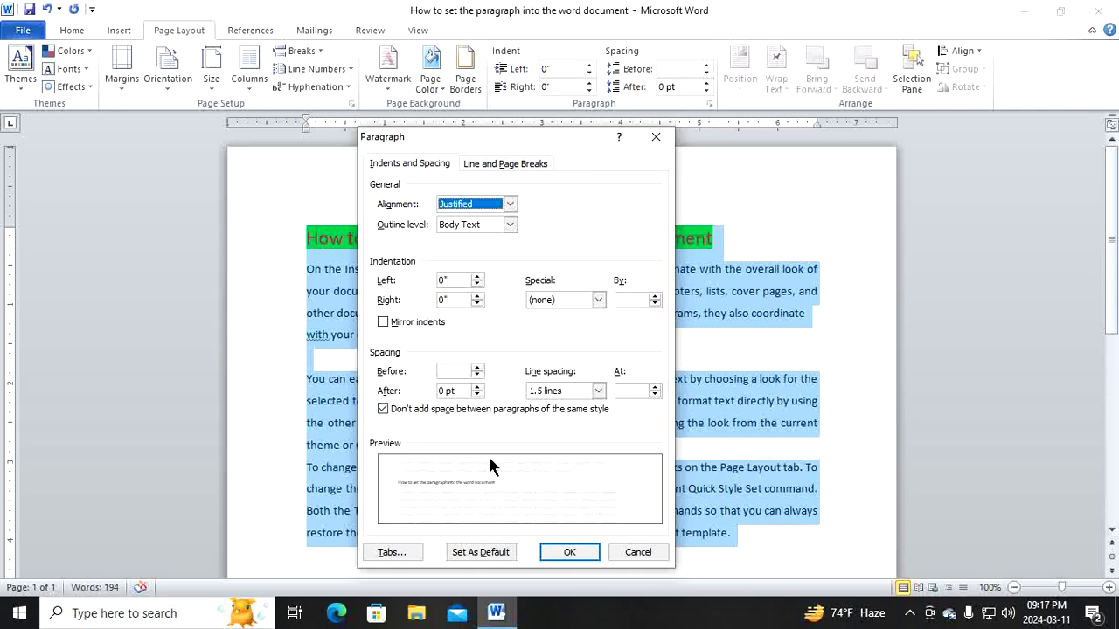
click(477, 276)
click(477, 276)
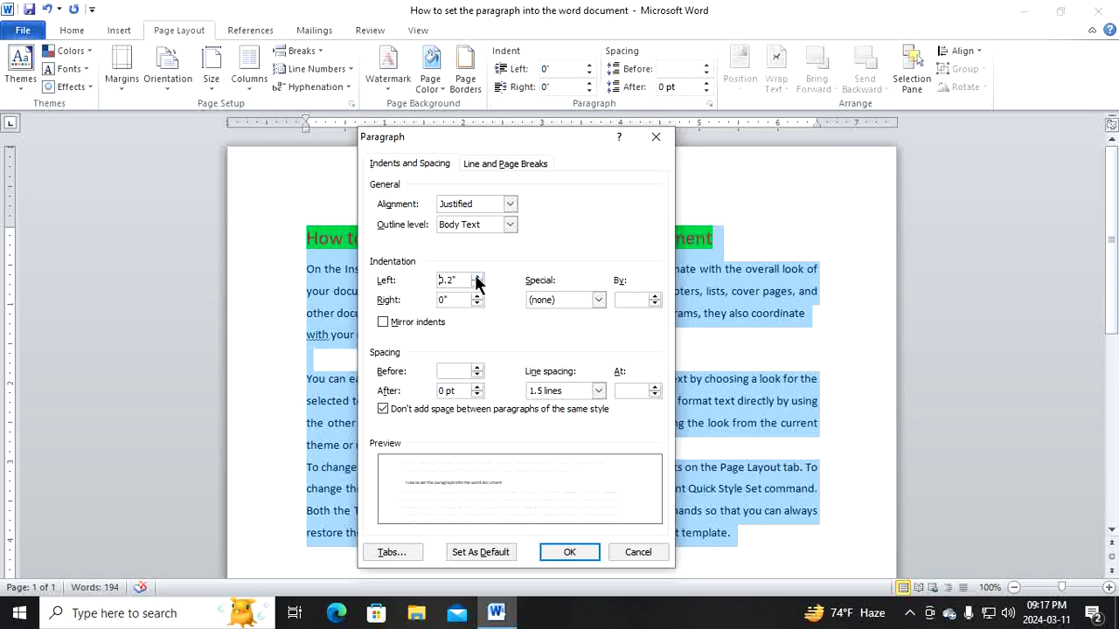
click(477, 276)
click(478, 276)
click(477, 276)
click(477, 276)
click(583, 552)
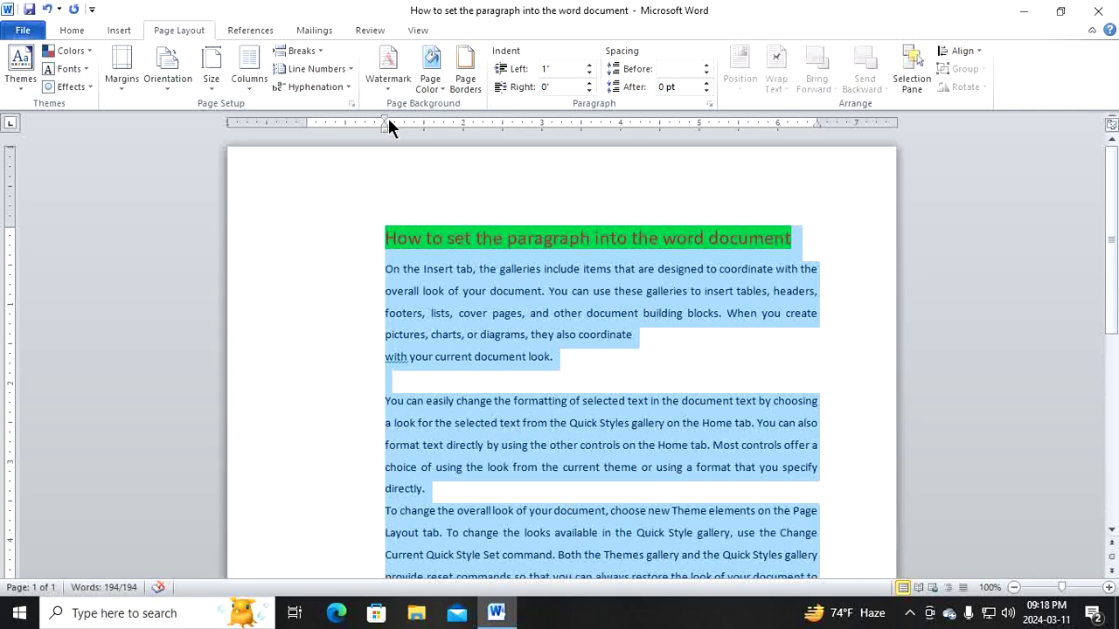
key(ctrl+z)
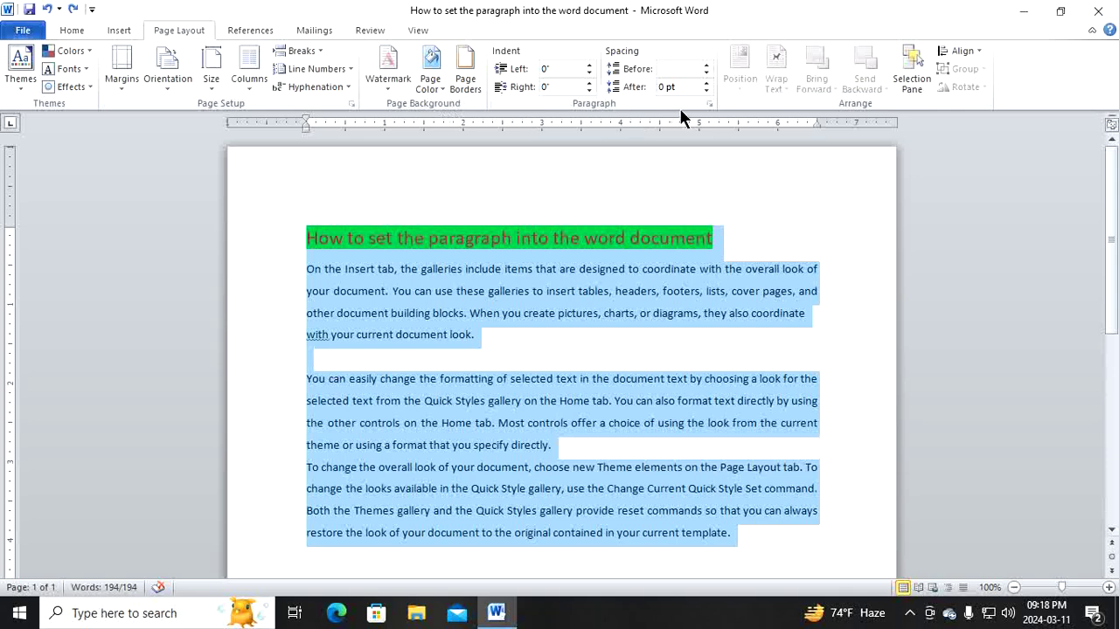
click(709, 103)
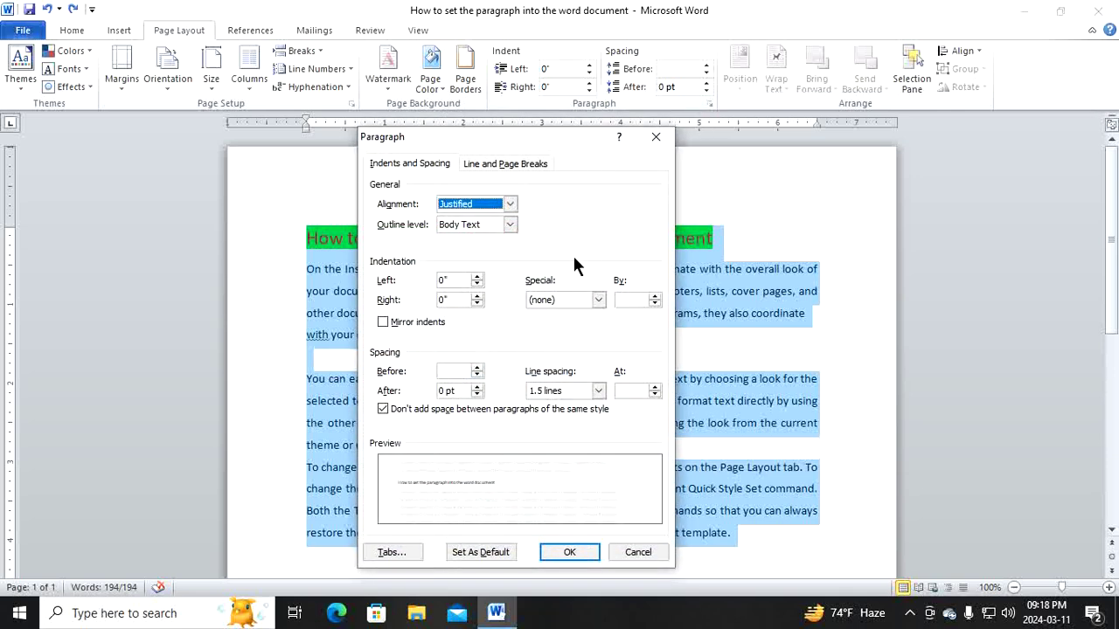
double_click(477, 297)
text(.5)
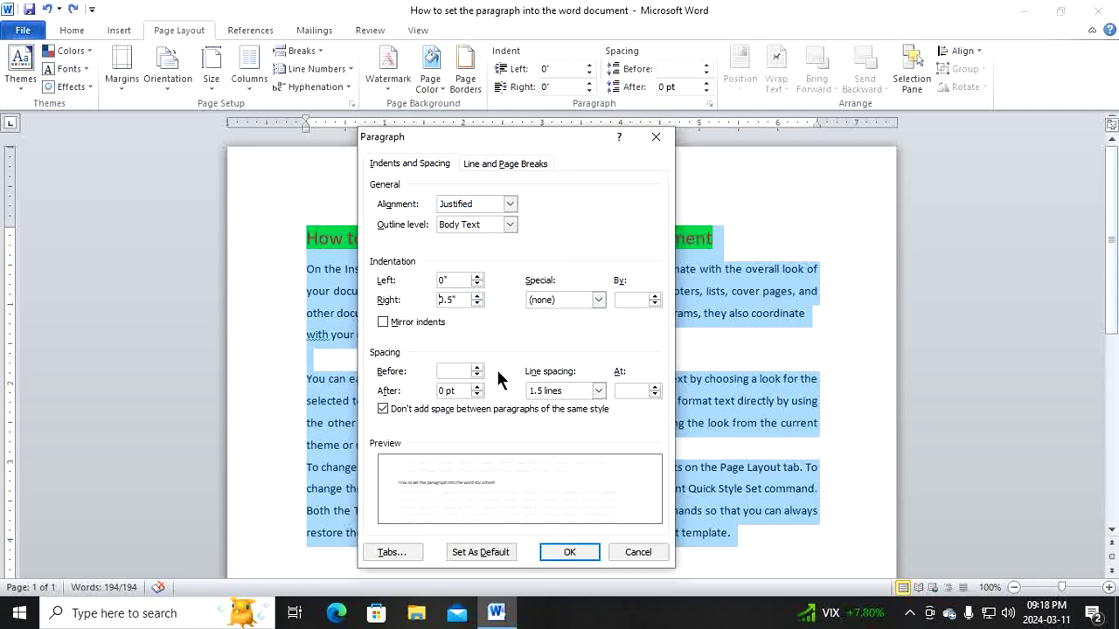
click(576, 552)
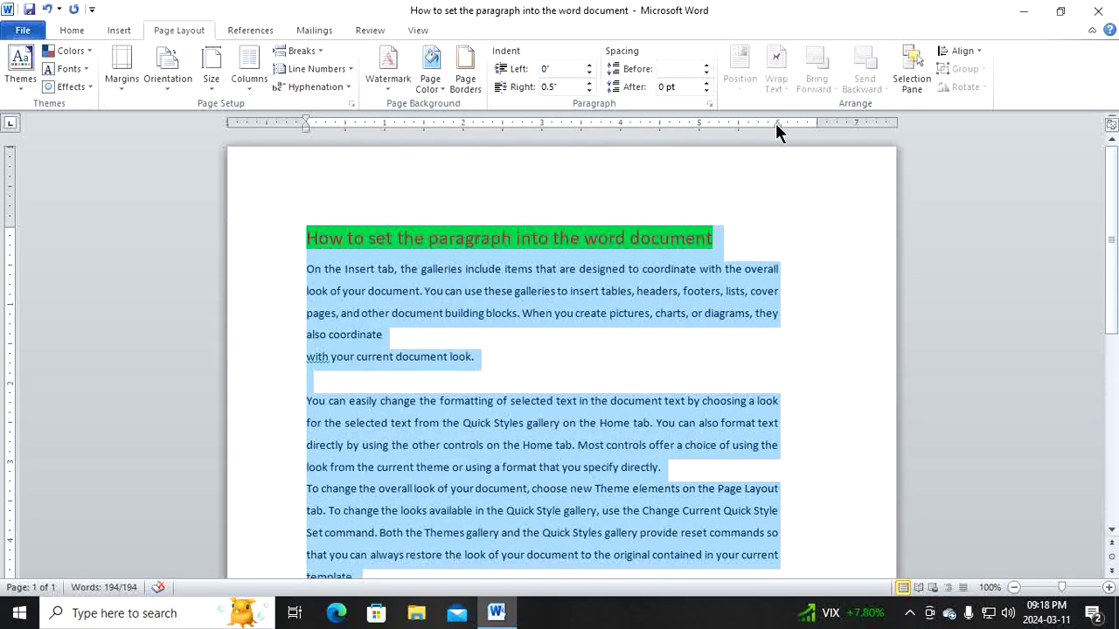
key(ctrl+z)
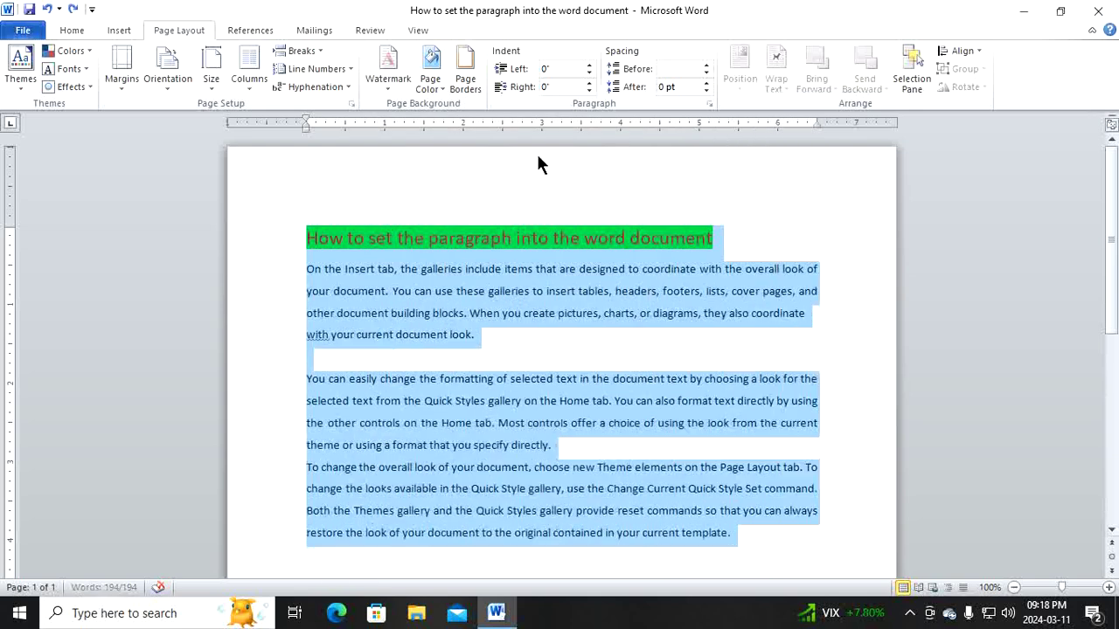
Set the paragraph spacing before to 18 pt.
click(711, 103)
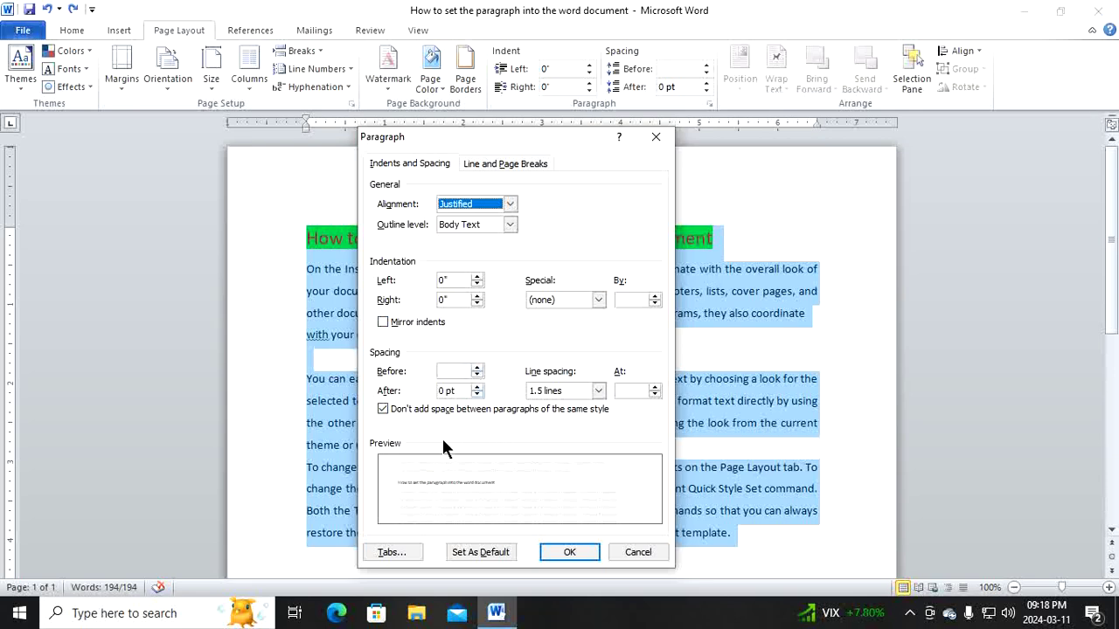
click(477, 368)
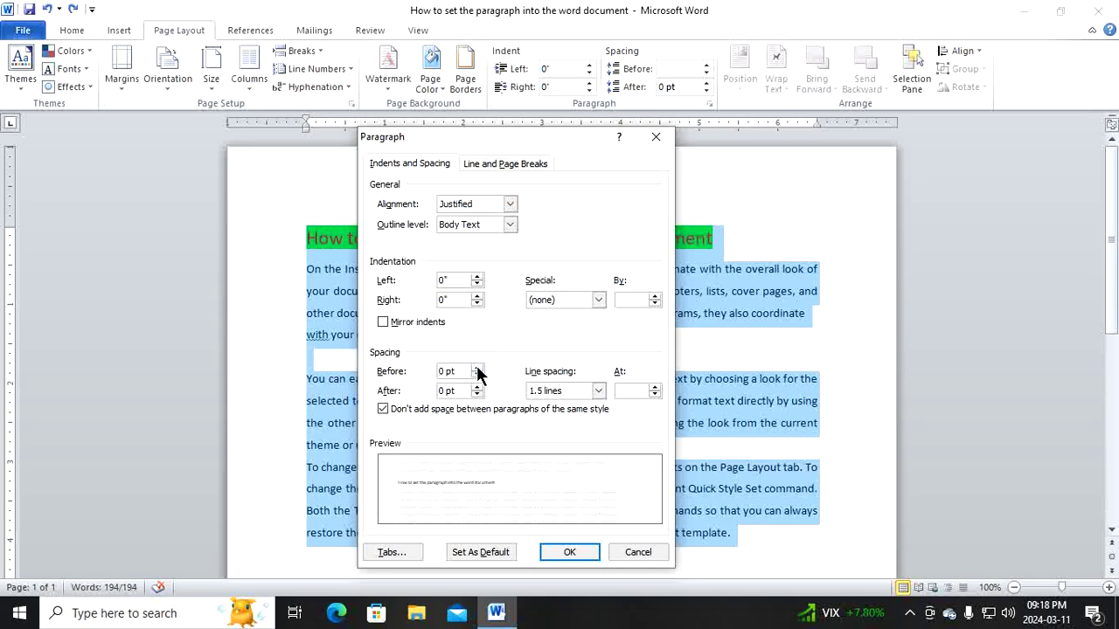
click(478, 368)
click(477, 368)
click(570, 552)
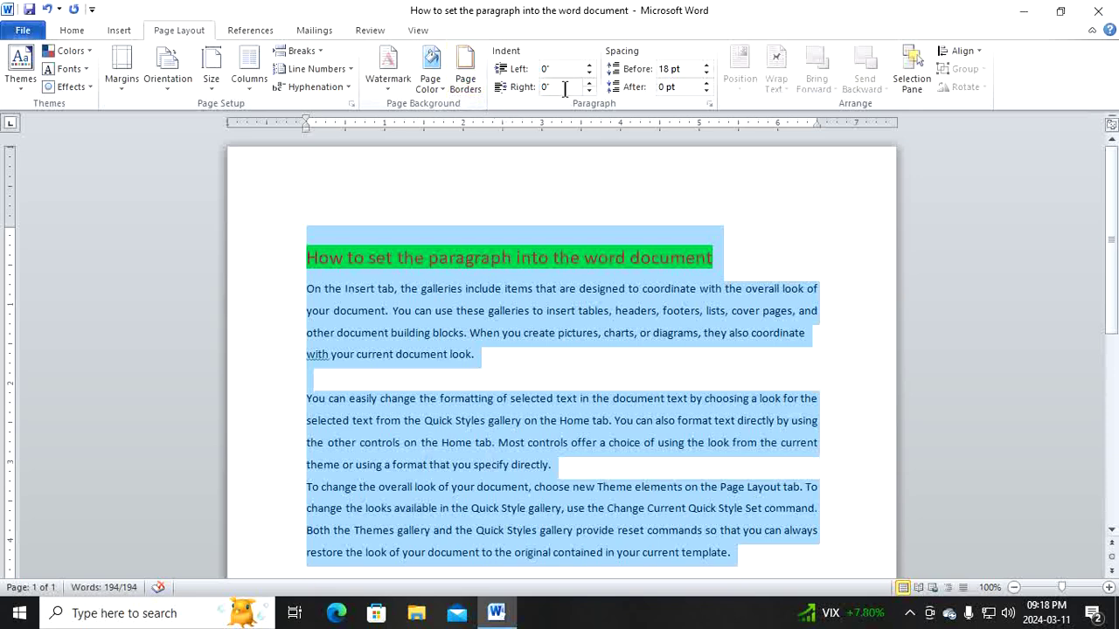
Add 12 pt of spacing after paragraphs, then select the heading and paragraphs.
click(708, 103)
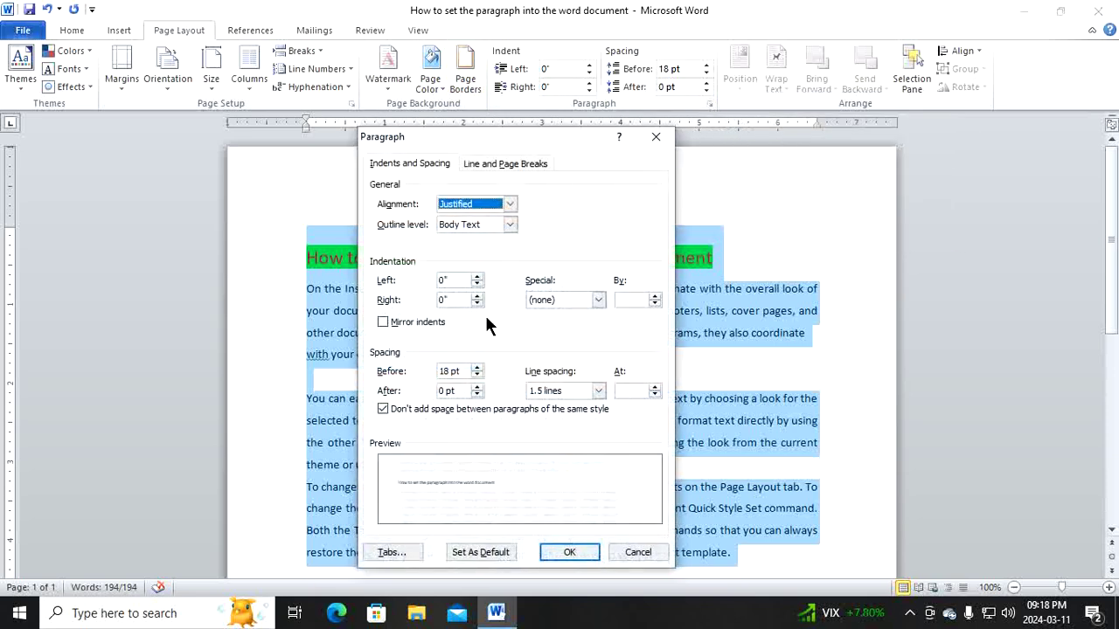
click(477, 387)
click(478, 387)
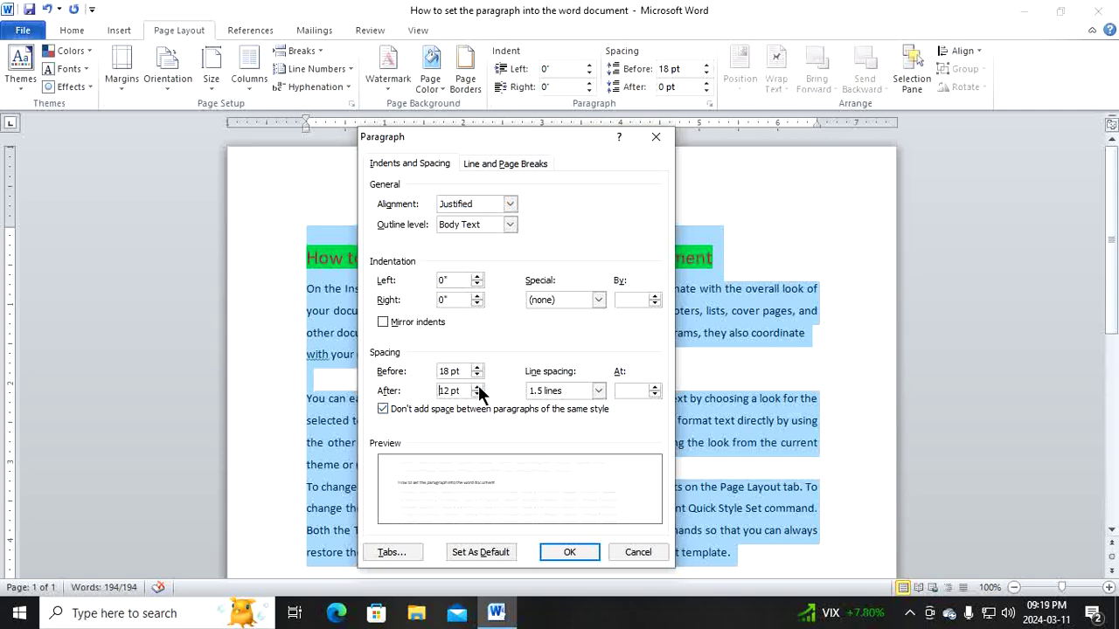
click(567, 548)
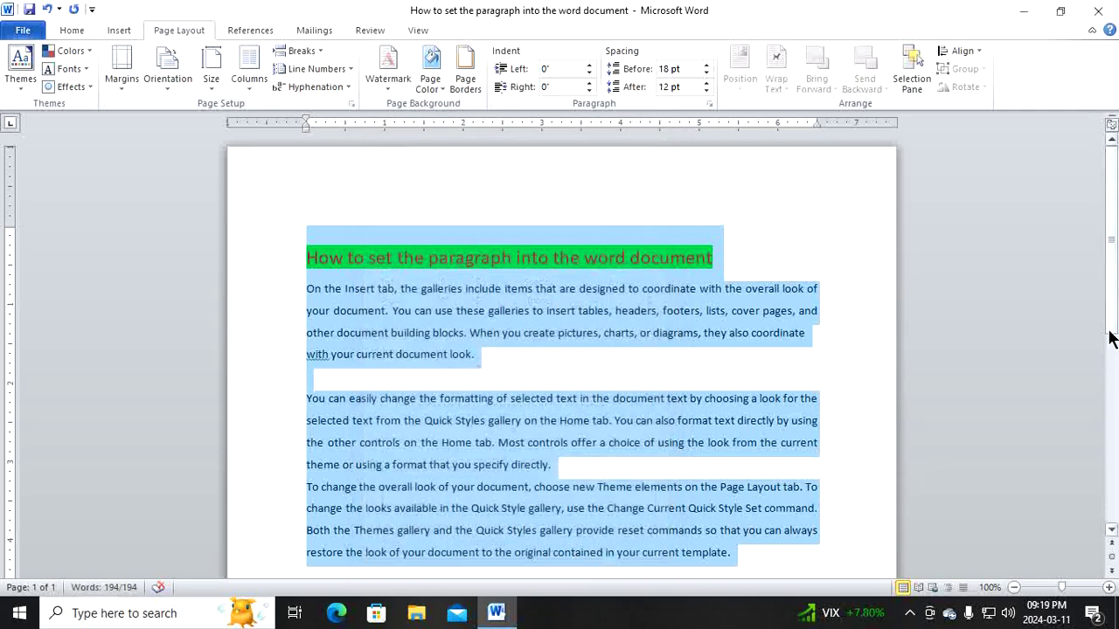
scroll(1116, 339, down, 2)
scroll(1116, 339, up, 2)
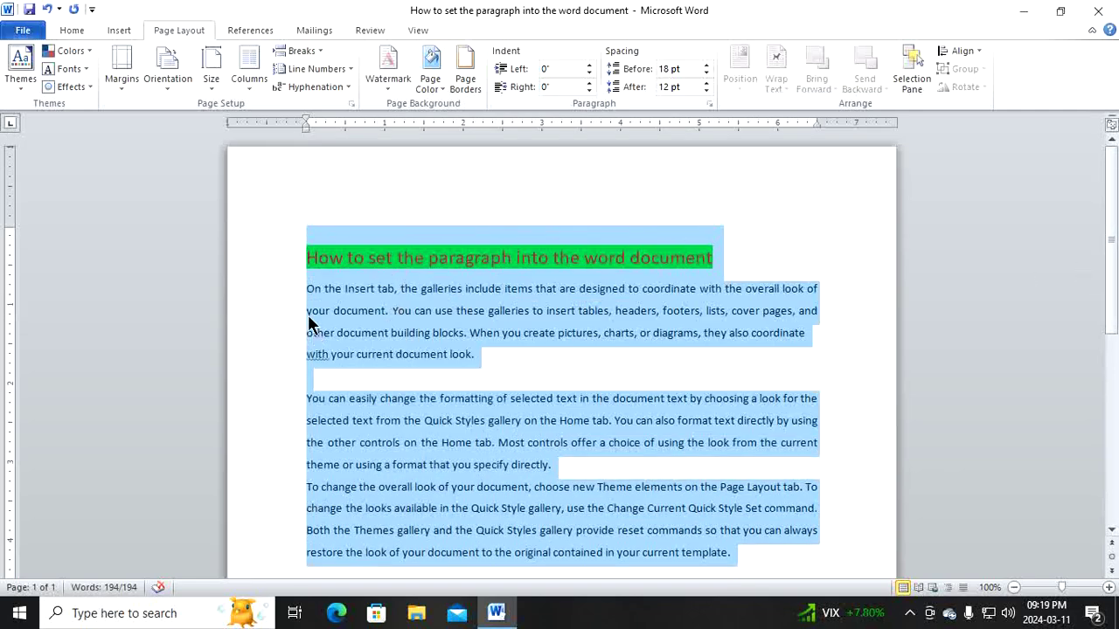
mouse_move(309, 257)
mouse_down()
mouse_move(611, 511)
mouse_move(732, 554)
mouse_up()
Apply double line spacing to the selected text.
click(709, 103)
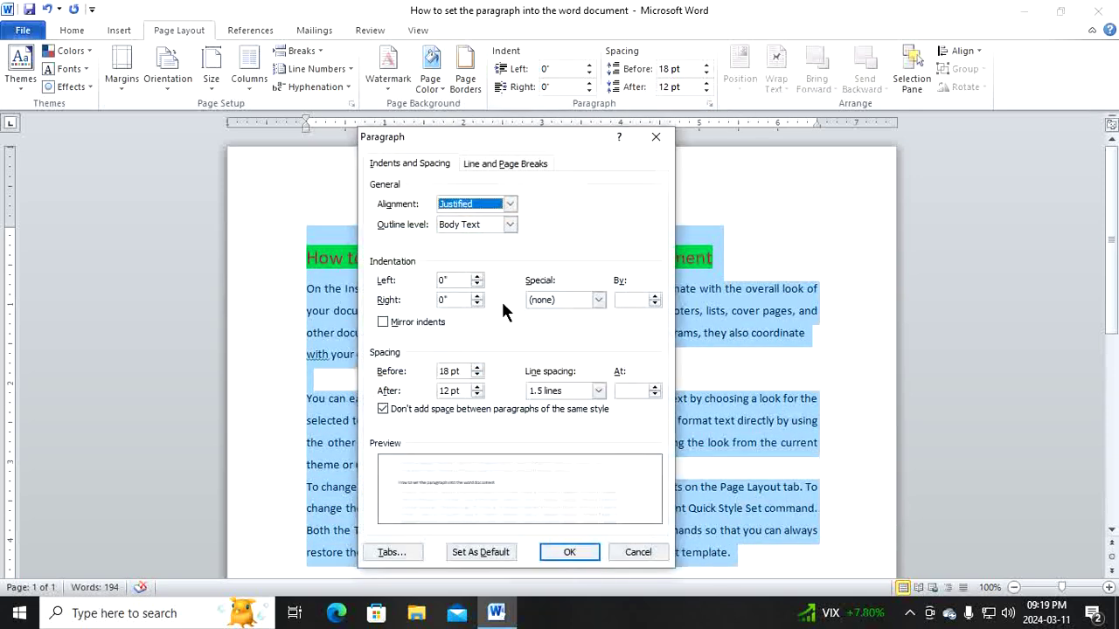
click(597, 390)
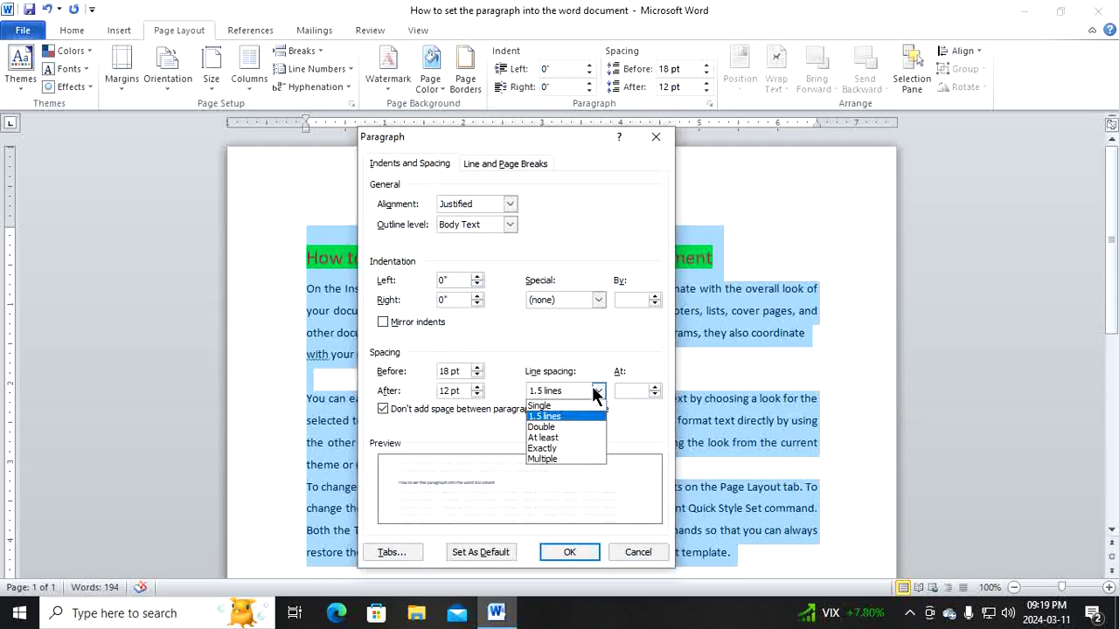
click(553, 428)
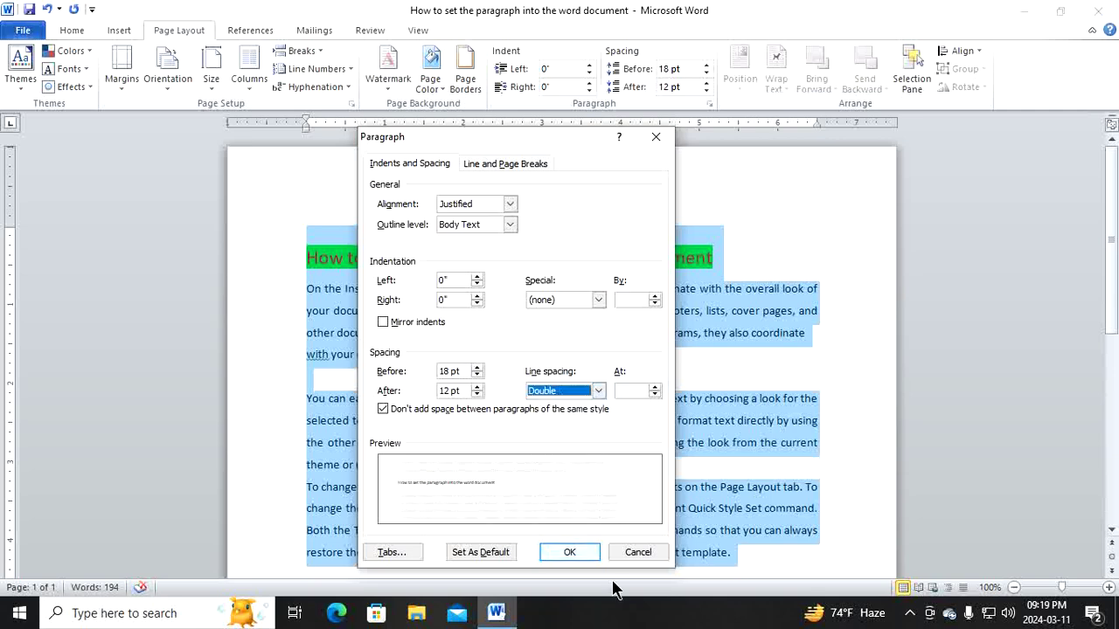
click(578, 551)
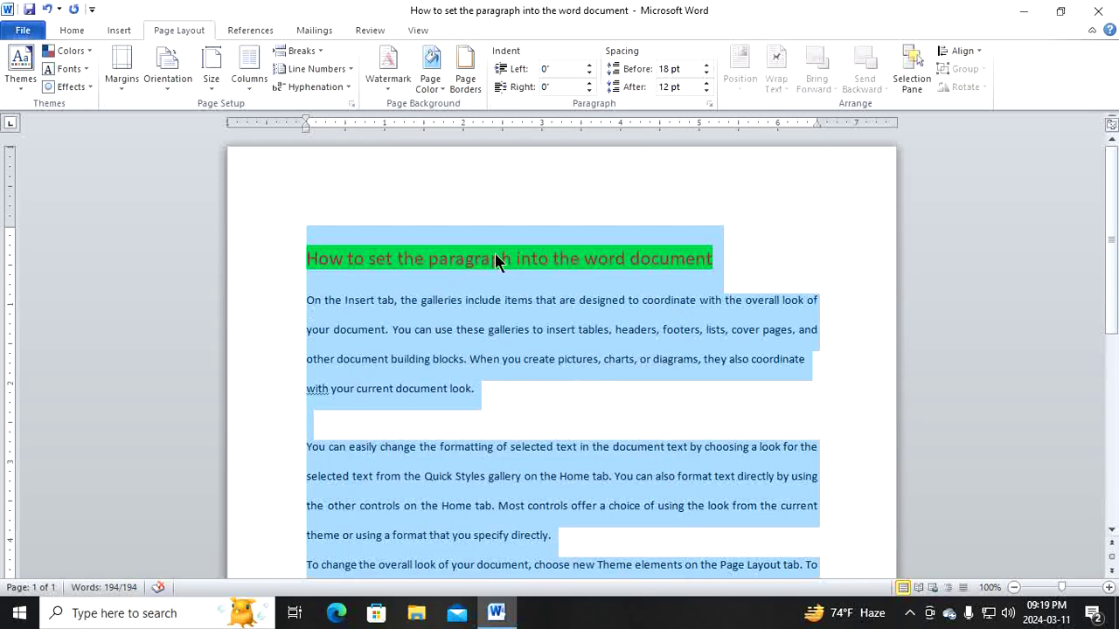
Change the line spacing to At least 12 pt.
click(708, 104)
click(597, 392)
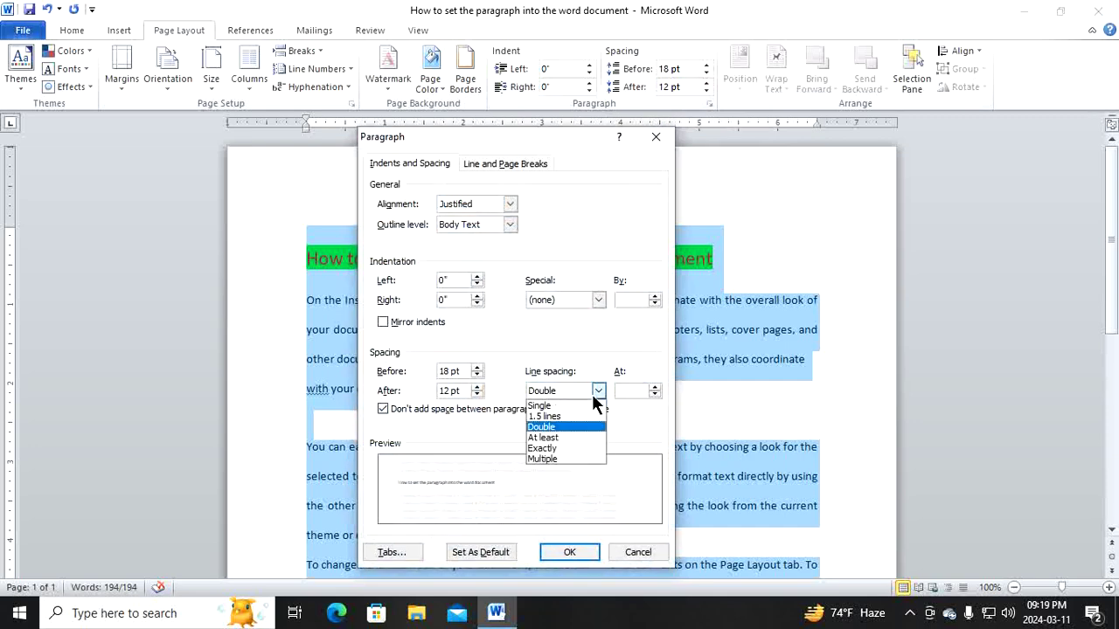
click(580, 441)
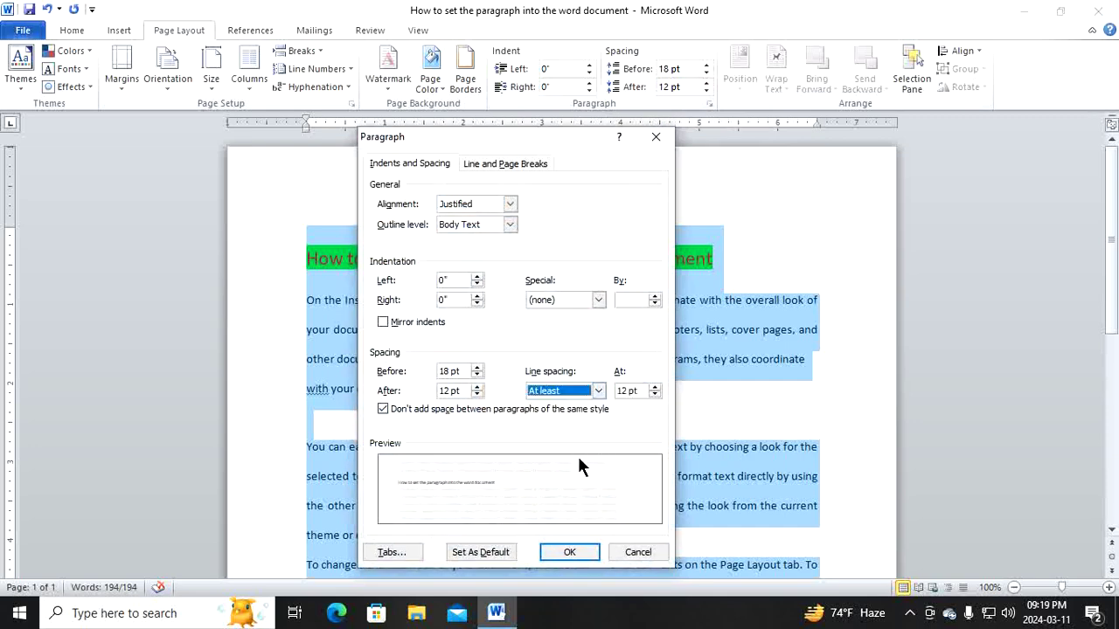
click(577, 552)
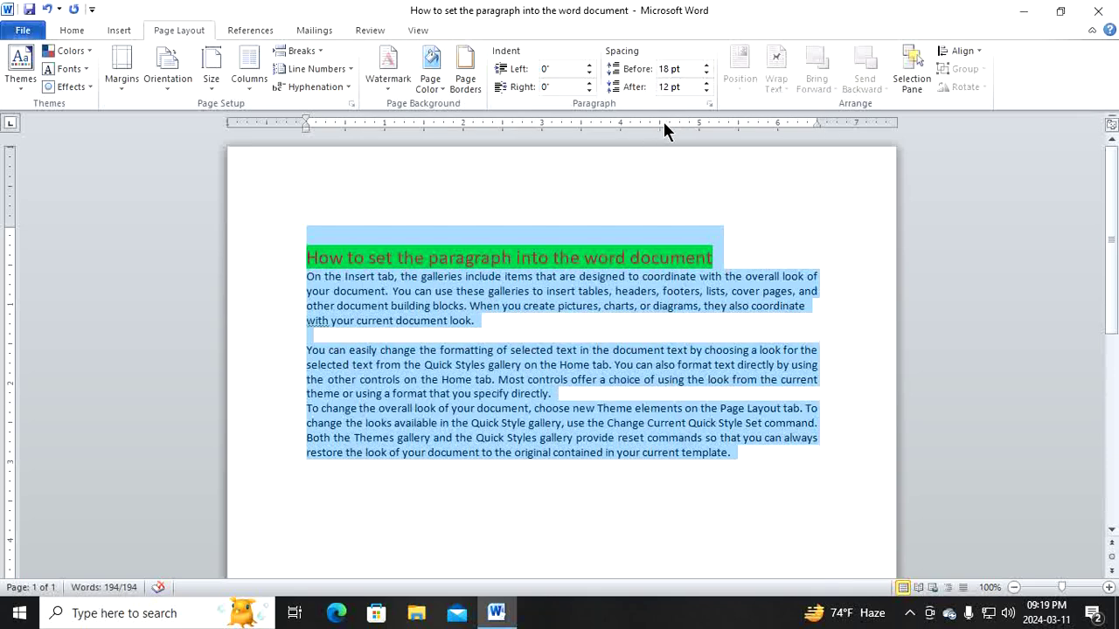
click(709, 104)
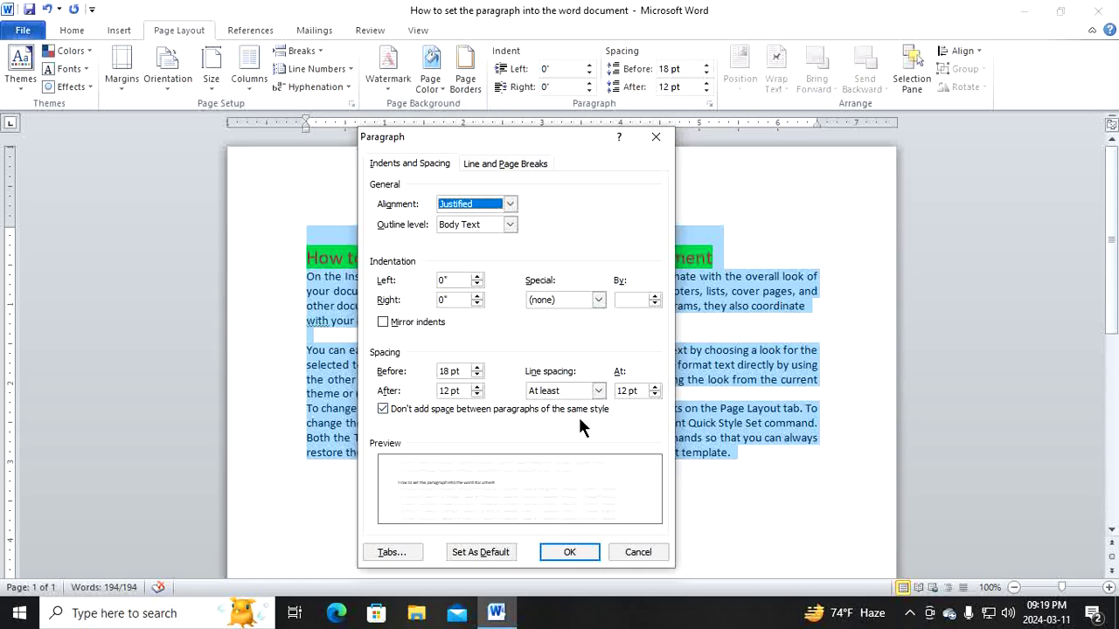
mouse_move(562, 136)
mouse_down()
mouse_move(565, 195)
mouse_move(822, 130)
mouse_up()
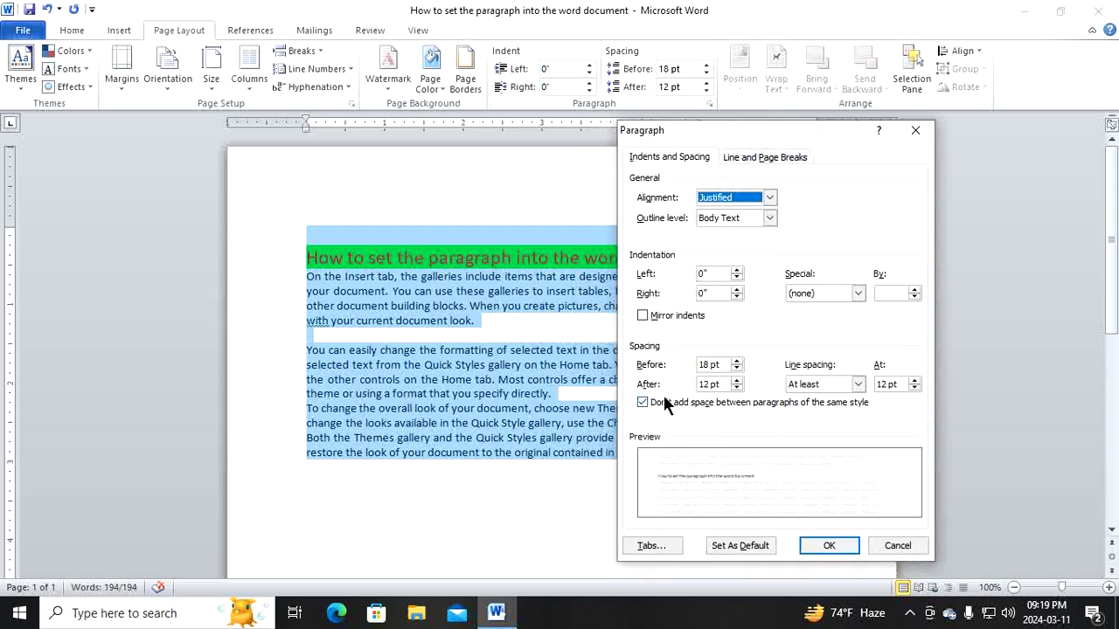
click(642, 402)
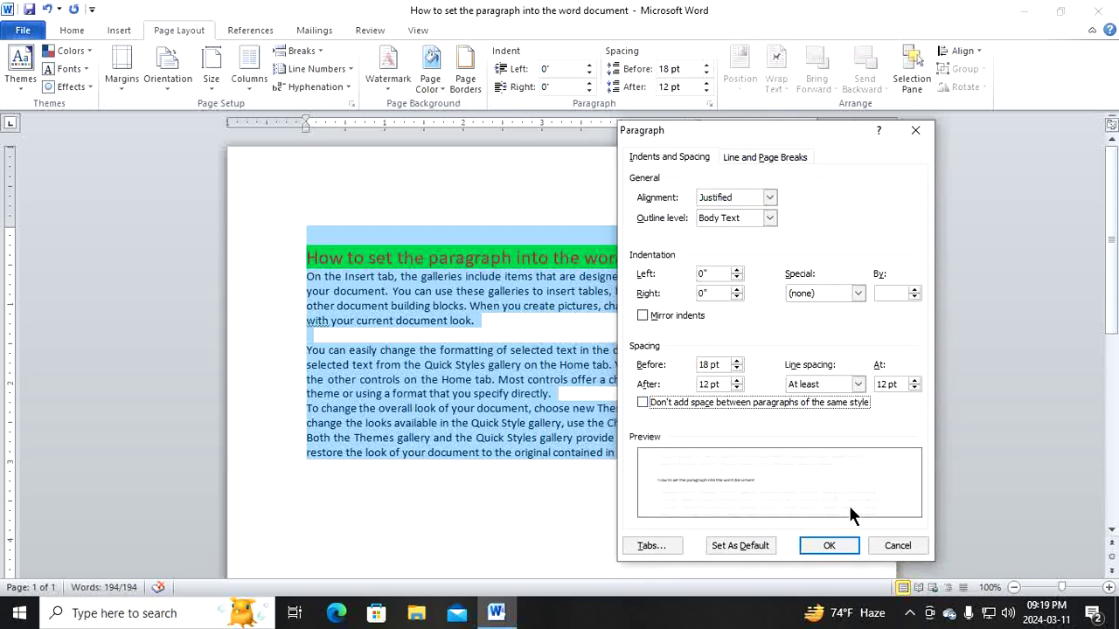
click(840, 546)
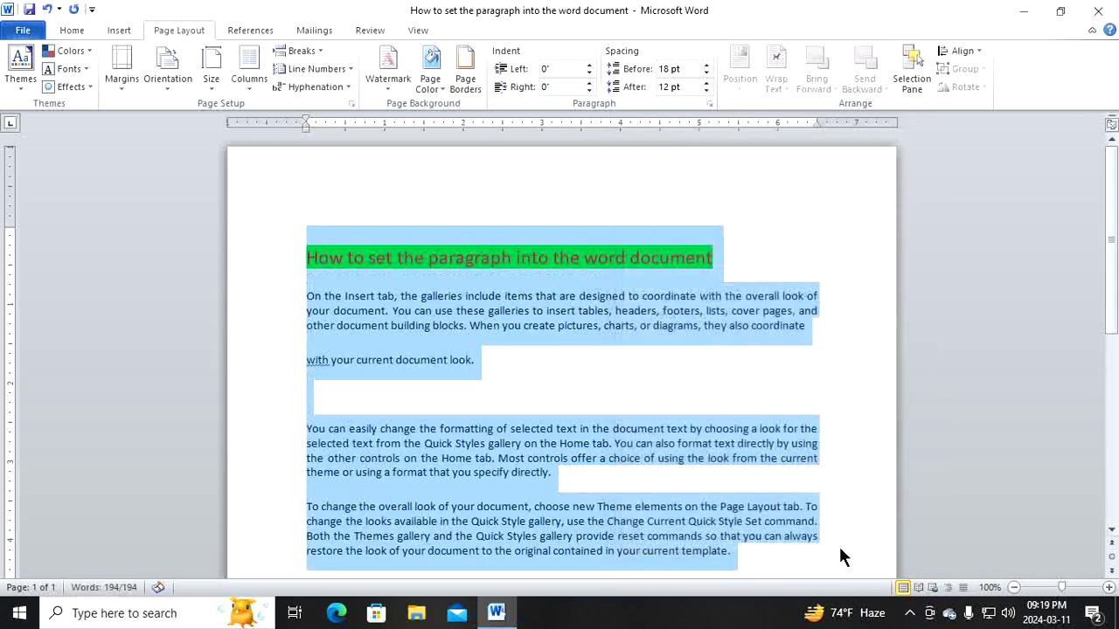
click(600, 389)
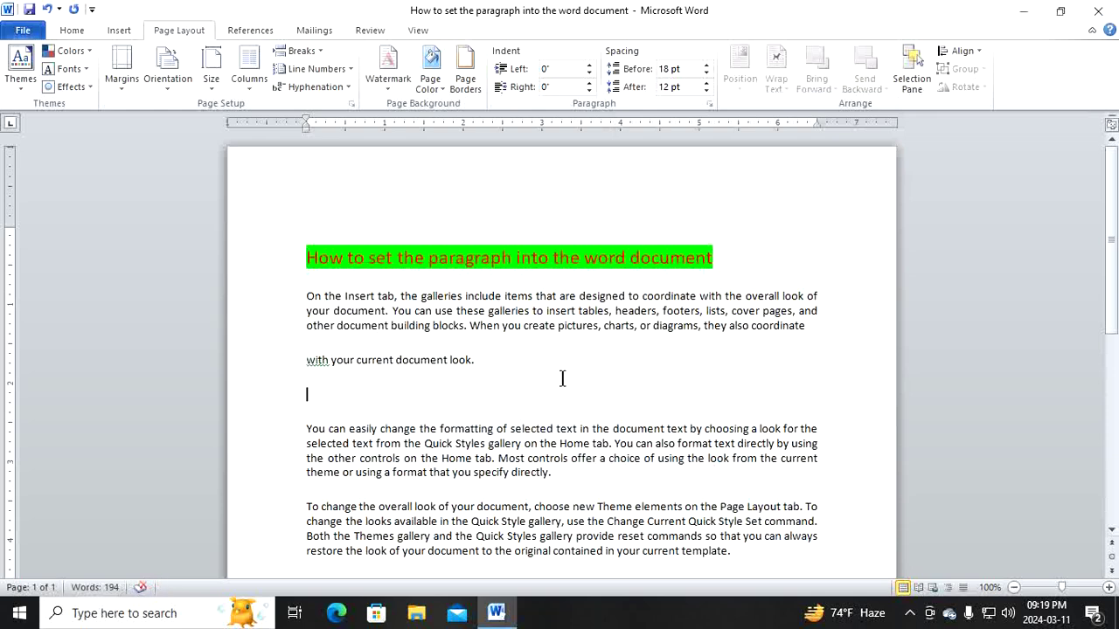
triple_click(290, 276)
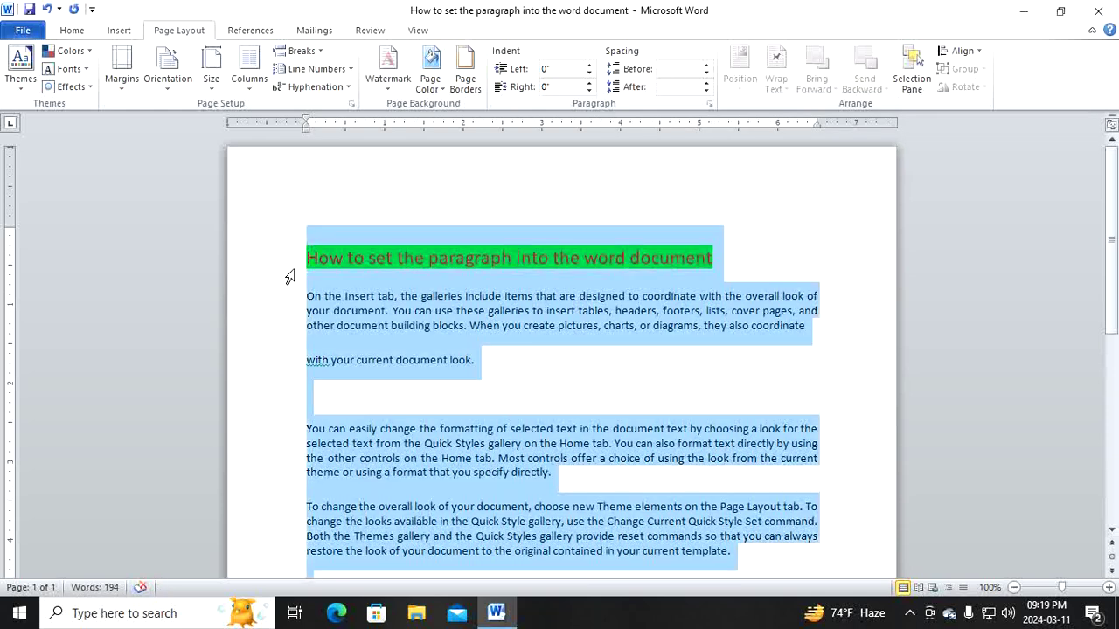
click(709, 104)
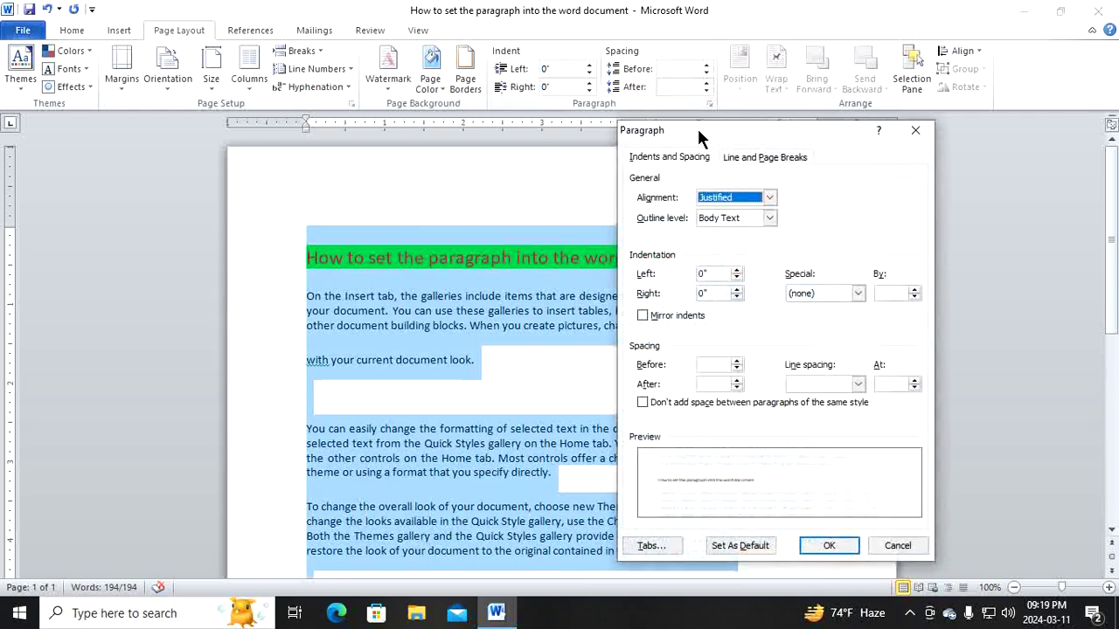
click(686, 402)
click(819, 545)
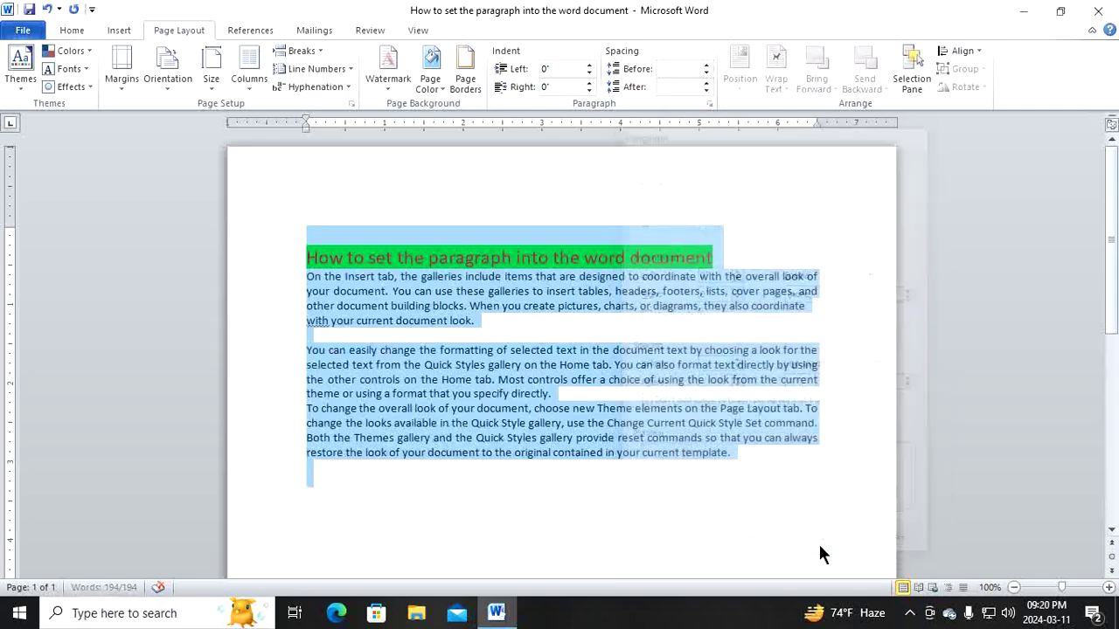
click(514, 322)
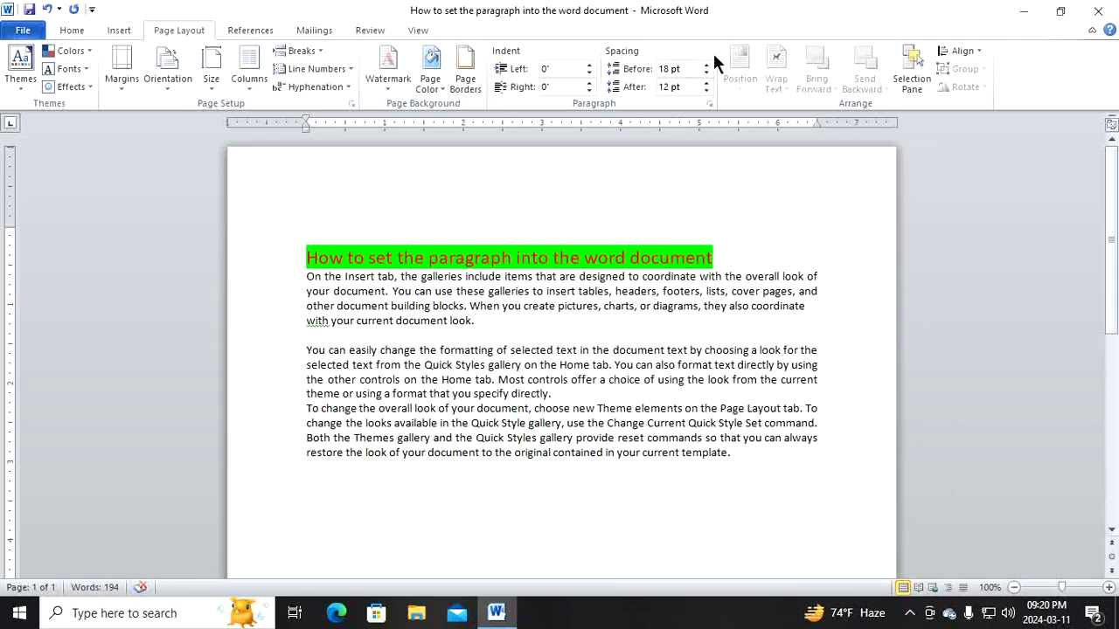
click(709, 103)
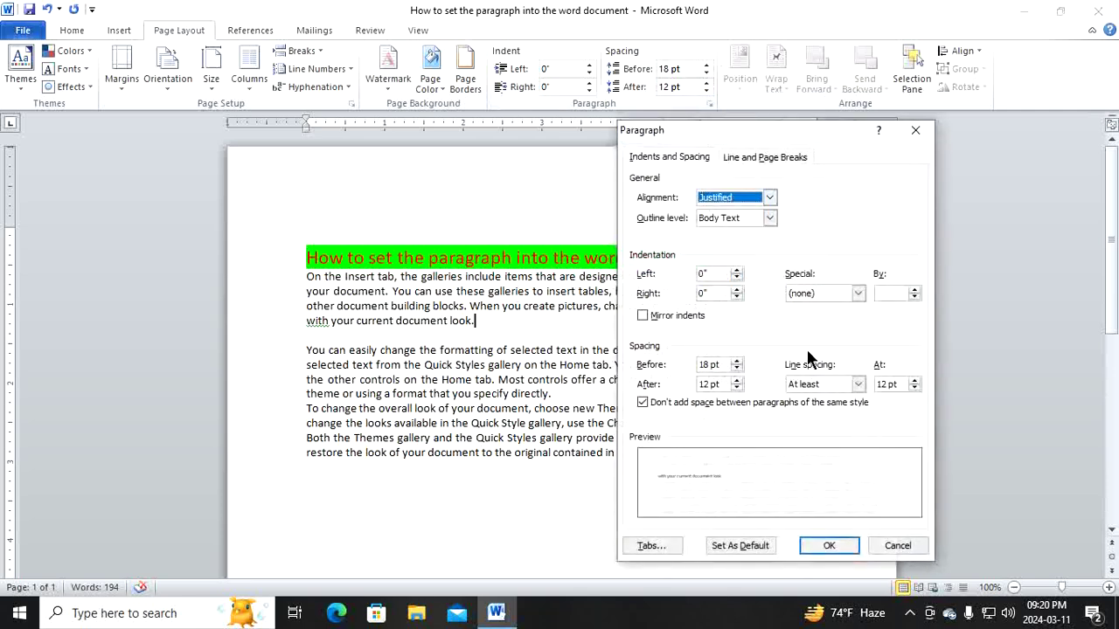
click(915, 129)
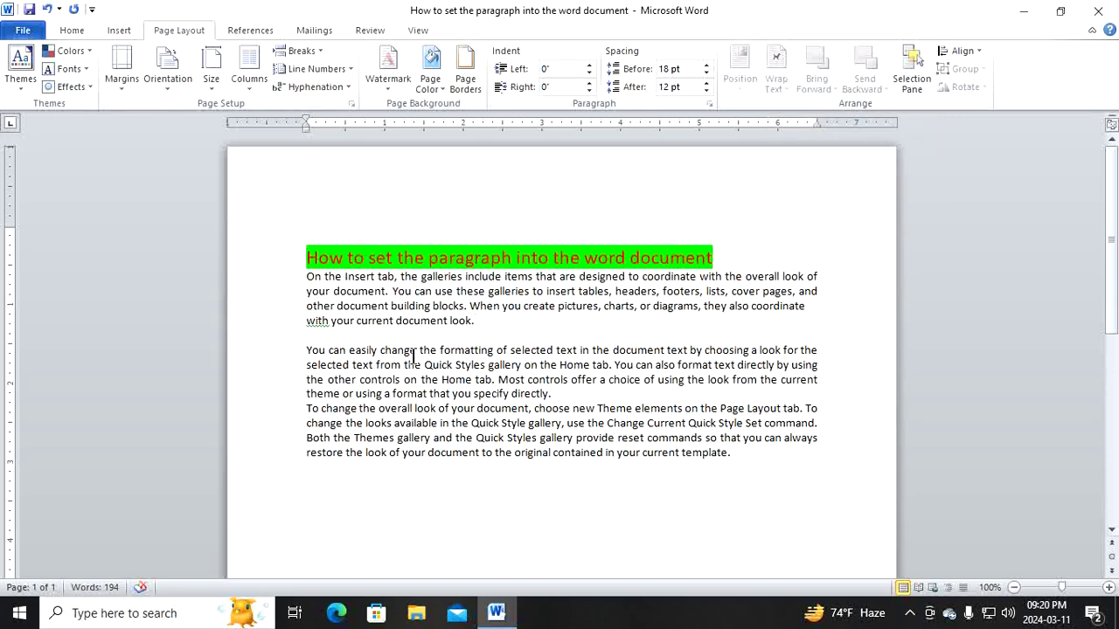
Paste a copy of the three body paragraphs after the originals, reaching 379 words.
drag(308, 282, 757, 469)
key(ctrl+c)
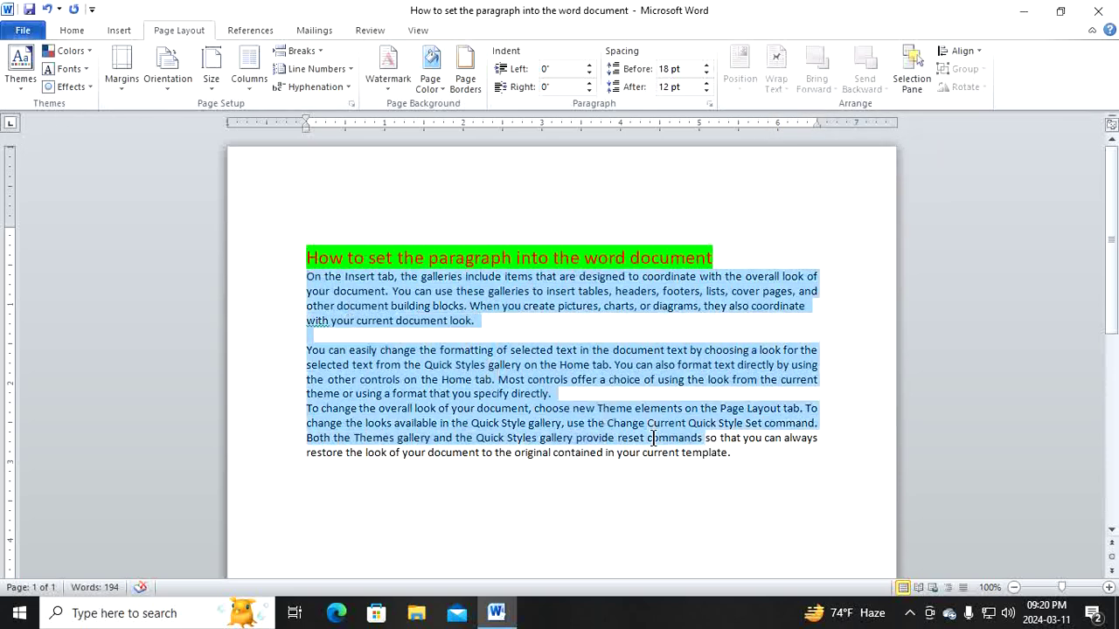
click(757, 470)
key(ctrl+v)
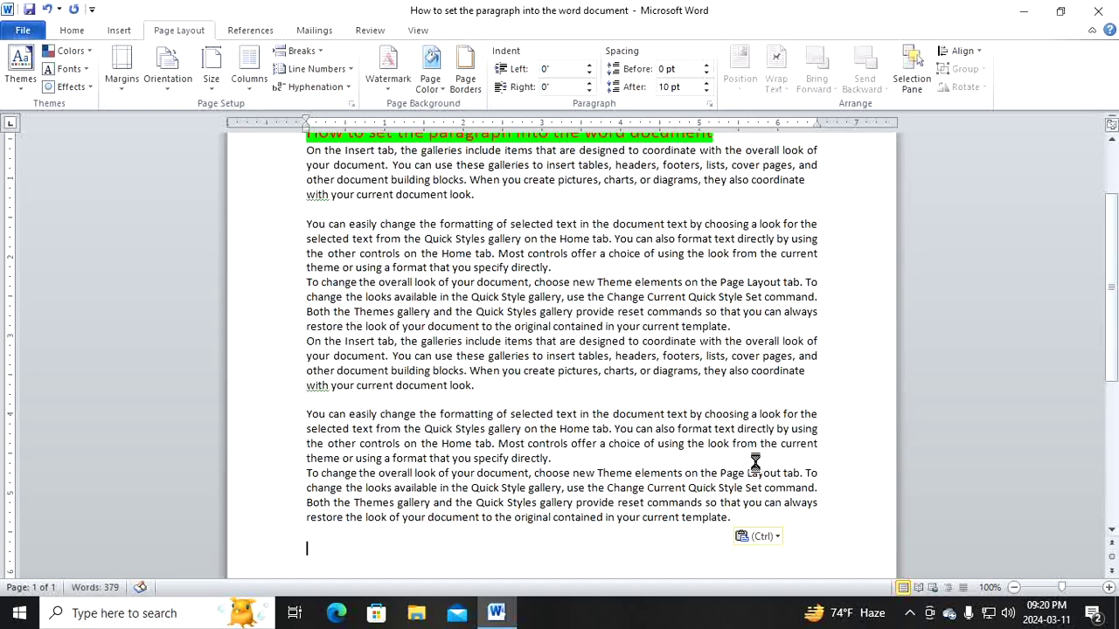
drag(1115, 319, 1114, 238)
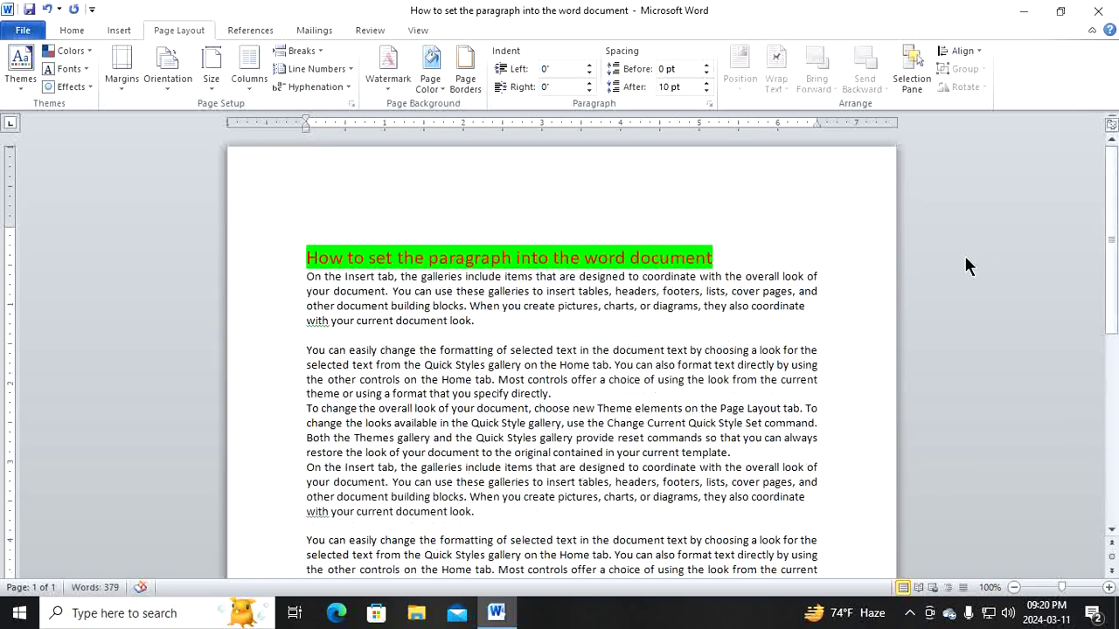
click(475, 321)
Draw a blue Smiley Face shape over the opening paragraphs.
click(119, 32)
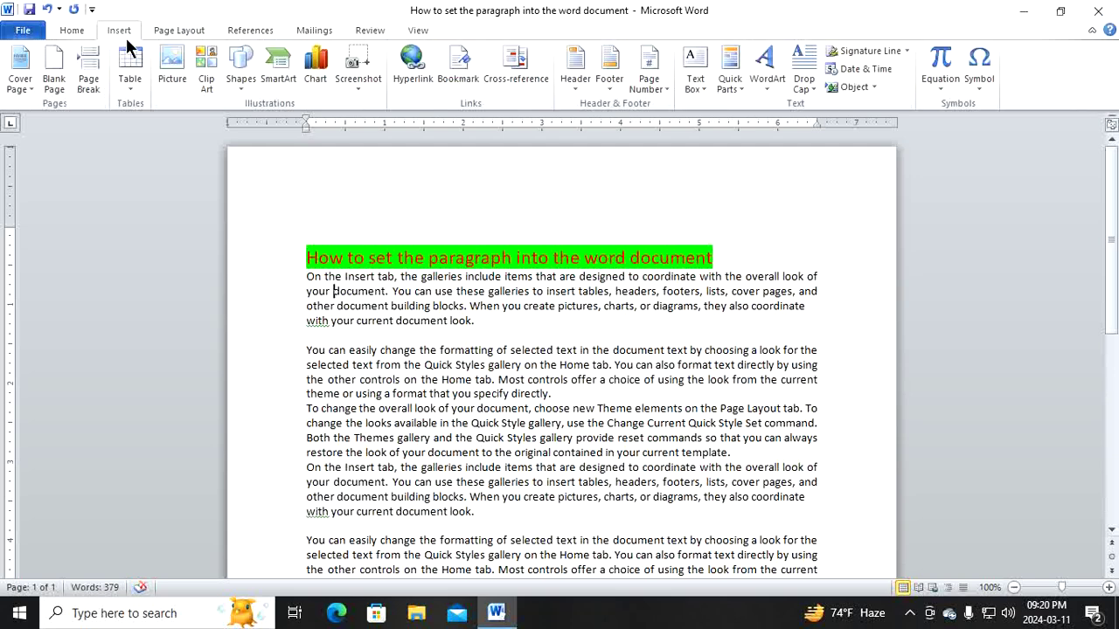
click(234, 80)
click(303, 120)
drag(381, 277, 463, 410)
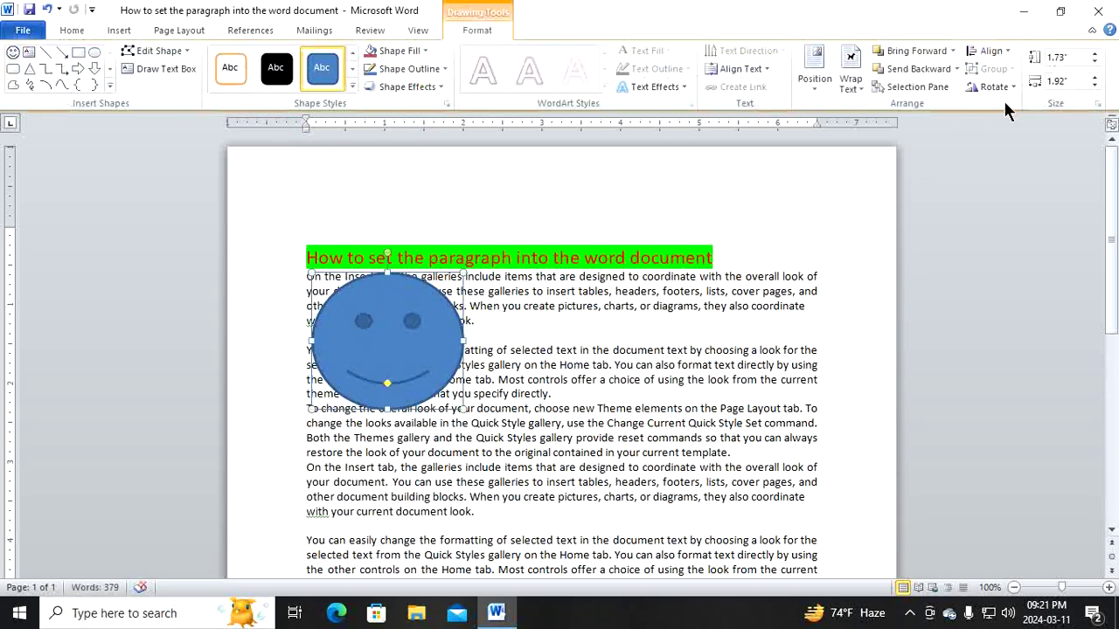
Set the smiley's text wrapping to Tight, then to In Front of Text.
click(851, 80)
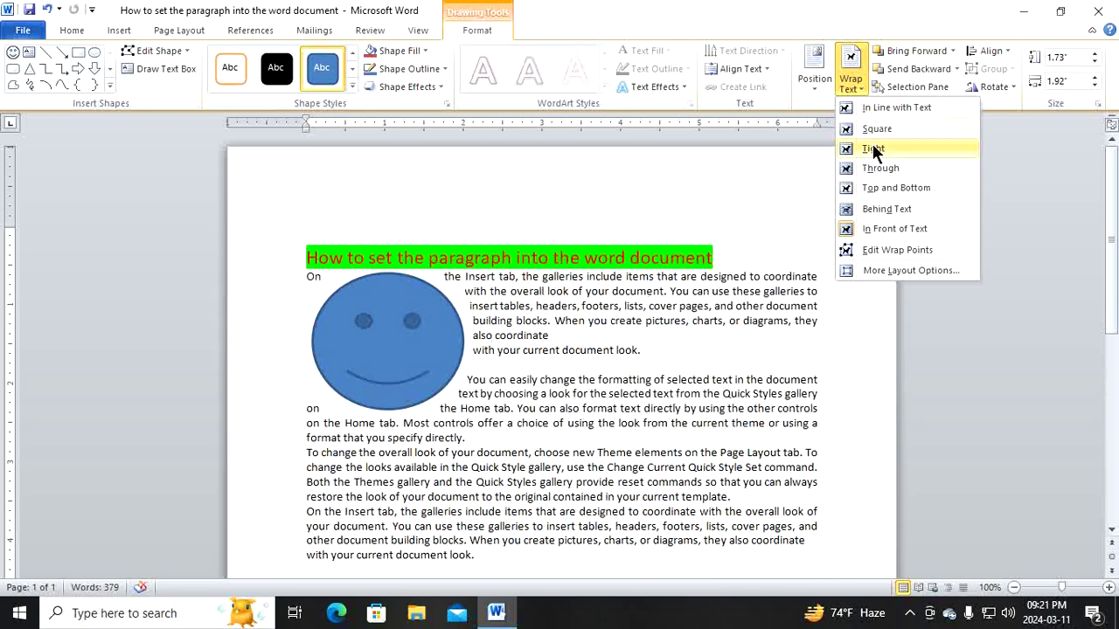
click(873, 150)
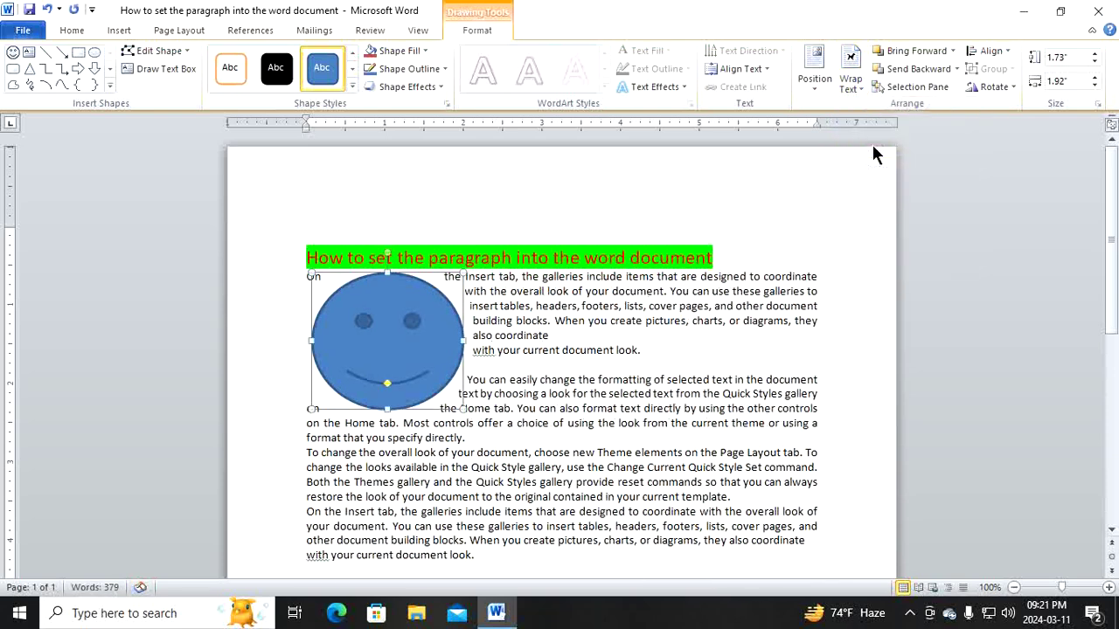
click(858, 81)
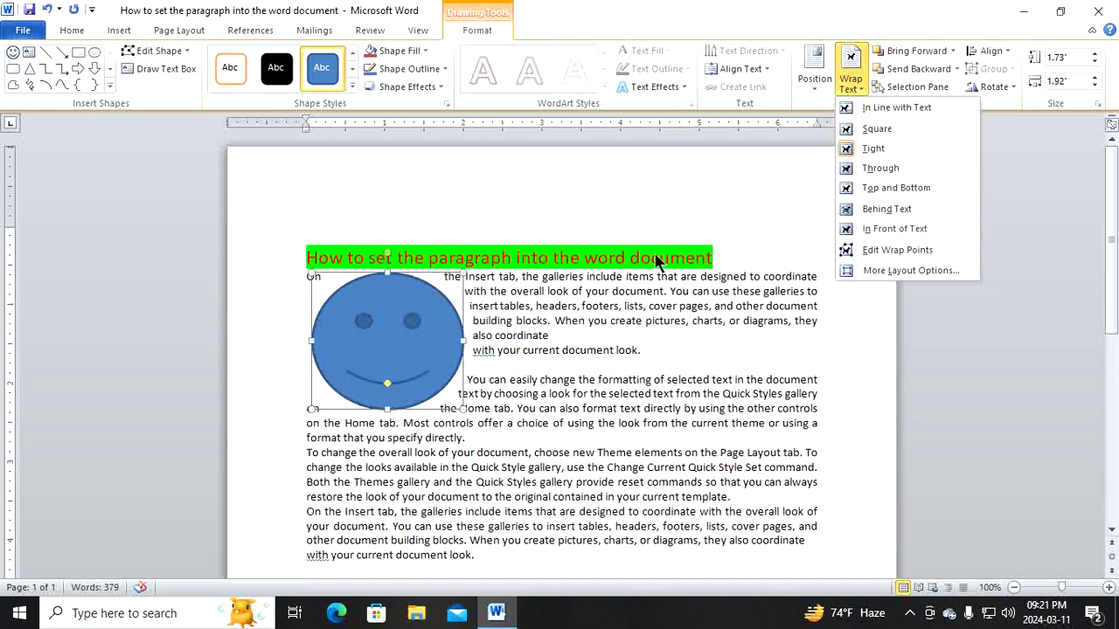
click(883, 230)
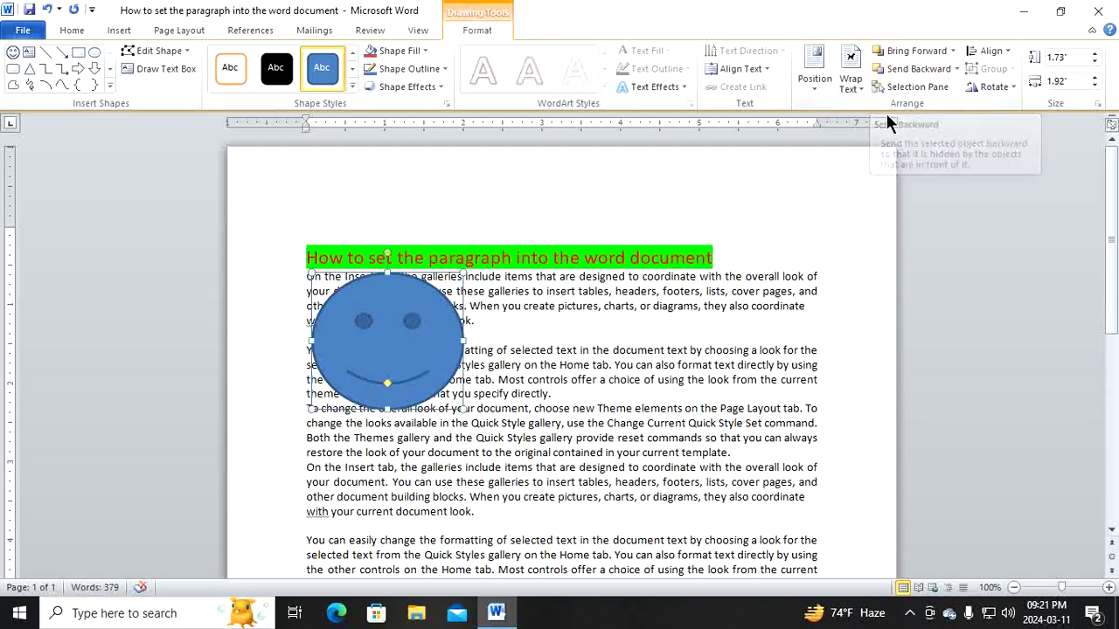
click(852, 85)
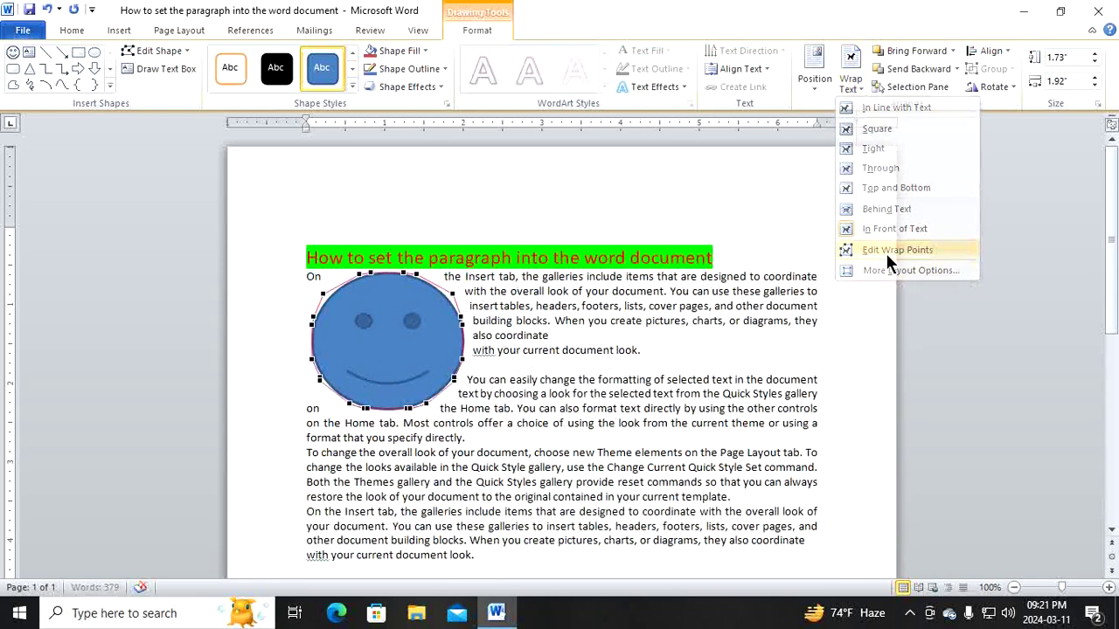
Edit the smiley's wrap points and move it into the paragraphs, then undo the moves.
click(886, 250)
mouse_move(422, 317)
mouse_down()
mouse_move(514, 317)
mouse_move(596, 340)
mouse_move(529, 347)
mouse_move(517, 383)
mouse_move(550, 360)
mouse_move(588, 365)
mouse_move(553, 365)
mouse_up()
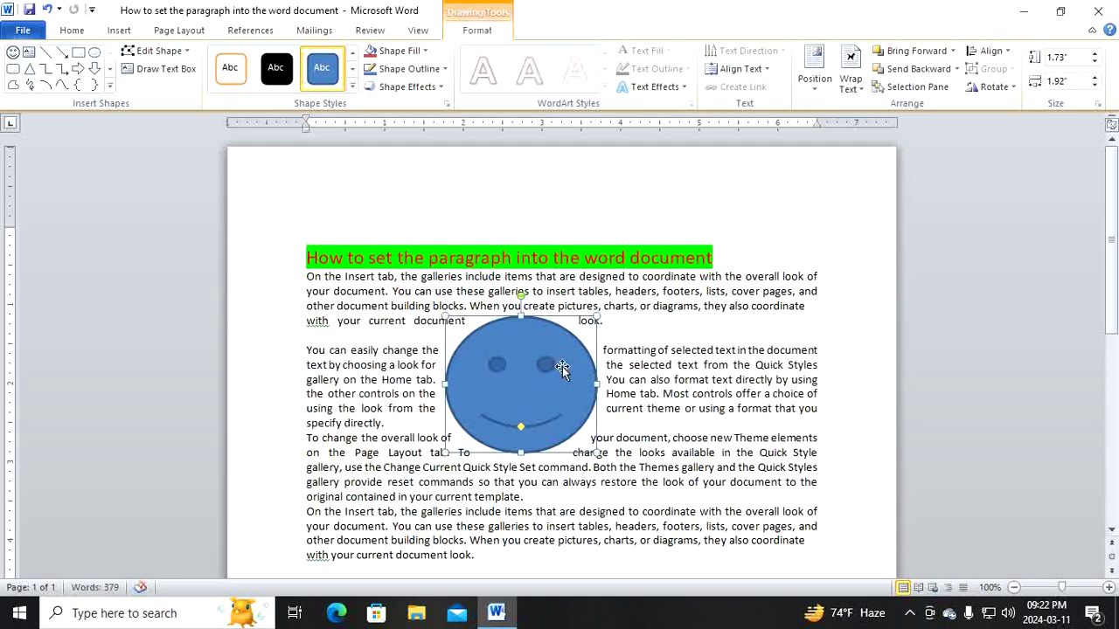
key(ctrl+z)
key(ctrl+z)
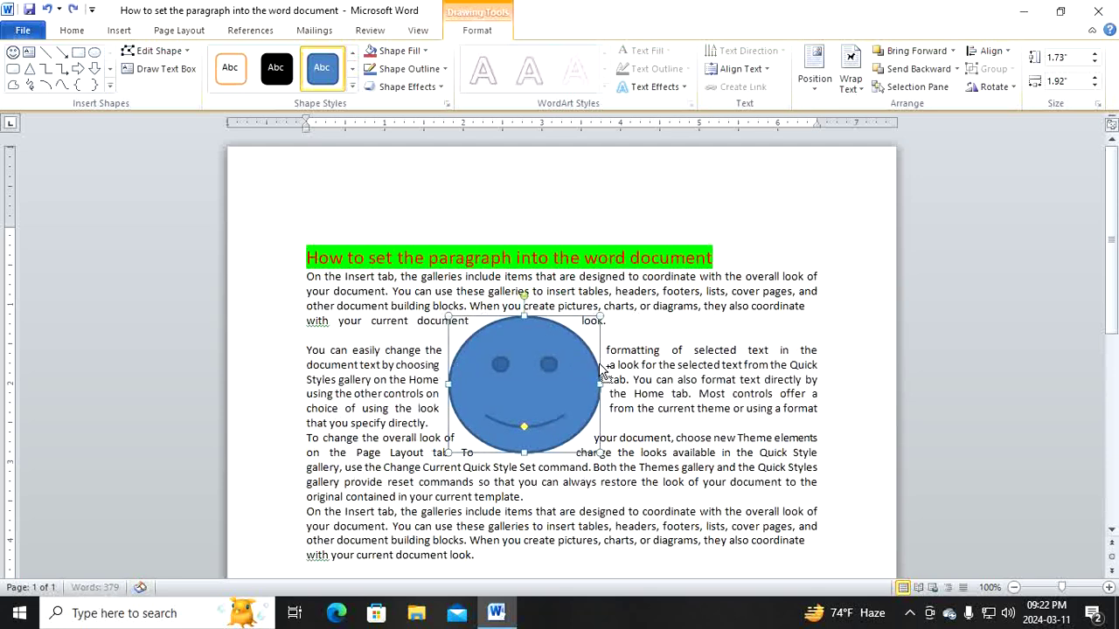
key(ctrl+z)
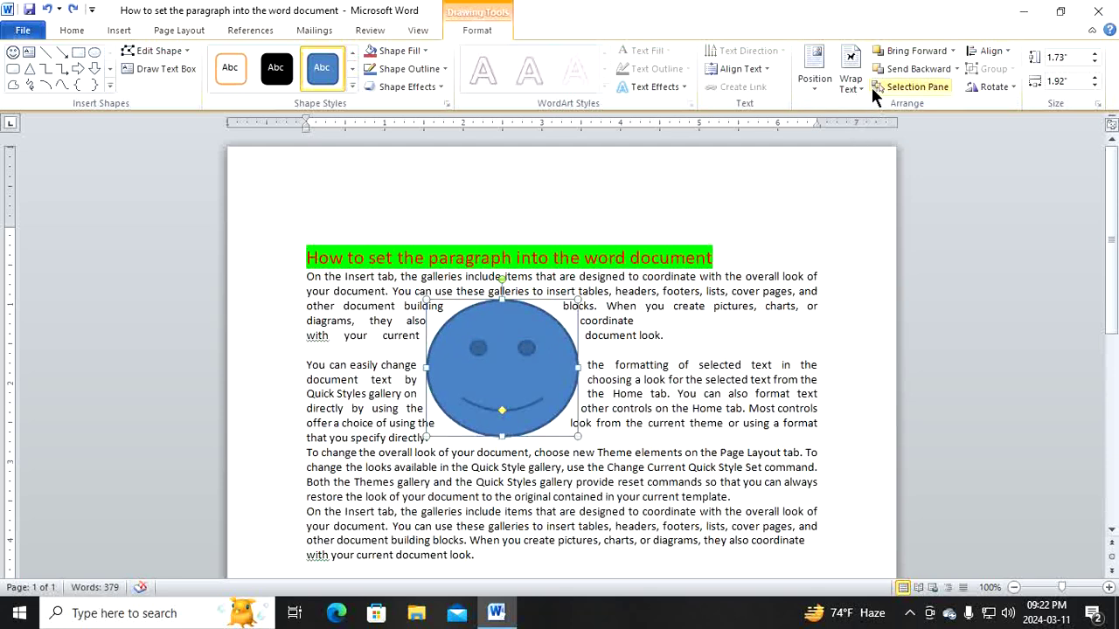
Set the smiley to In front of text via the Layout dialog, then delete it.
click(858, 84)
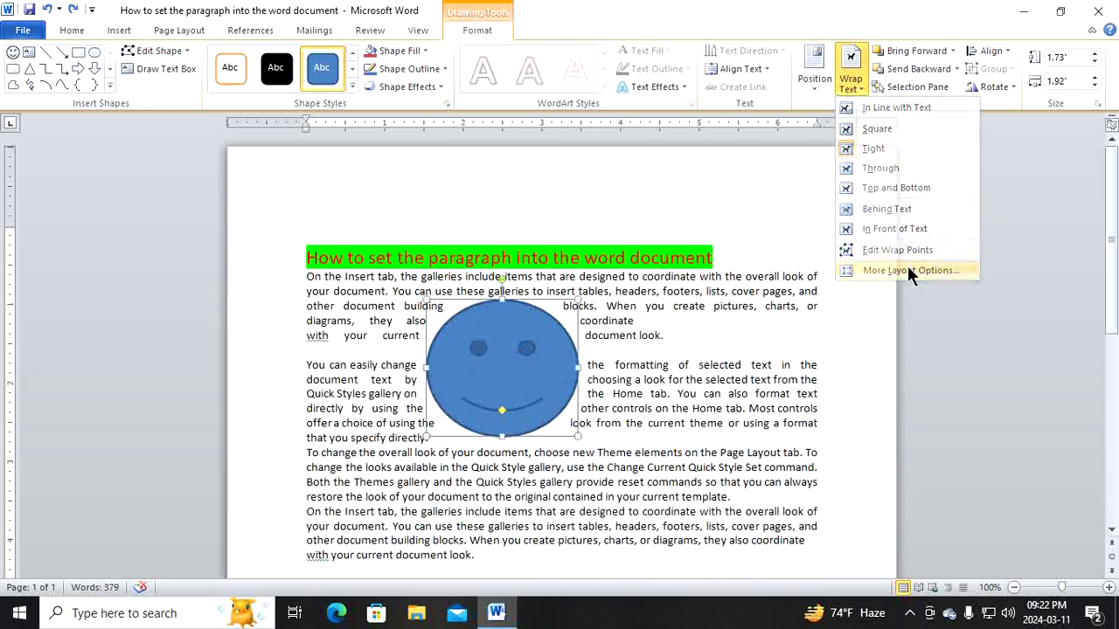
click(909, 271)
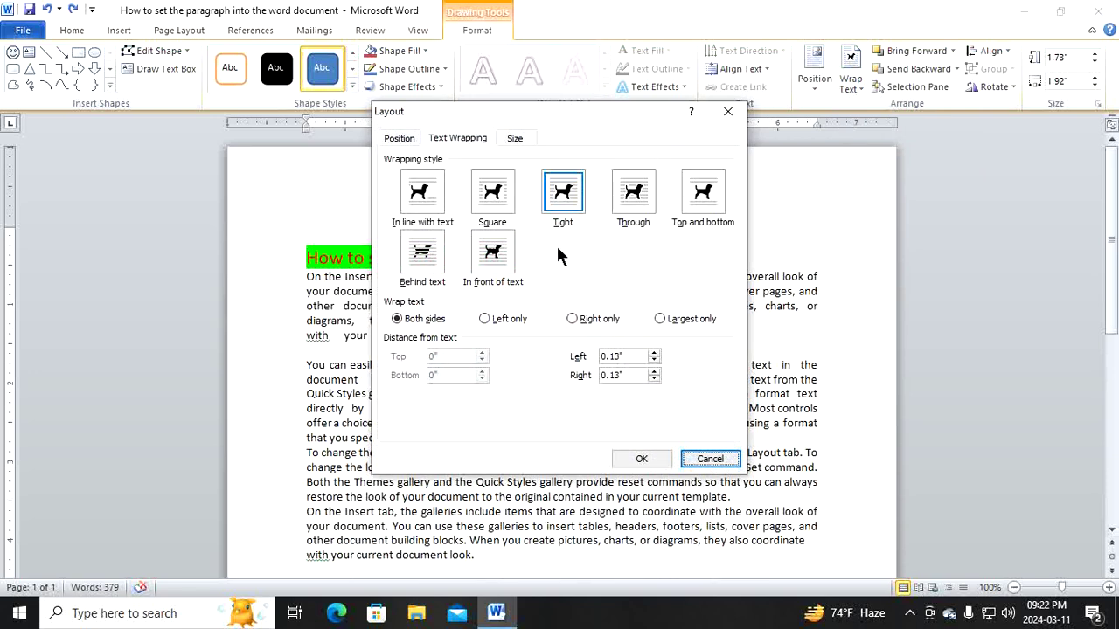
click(489, 253)
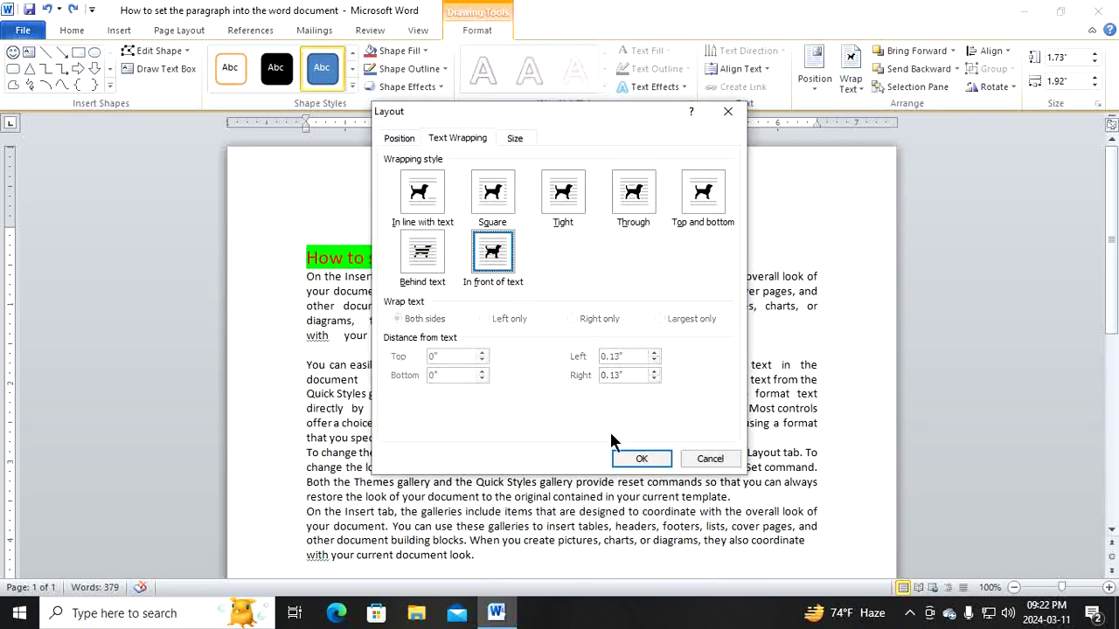
click(641, 459)
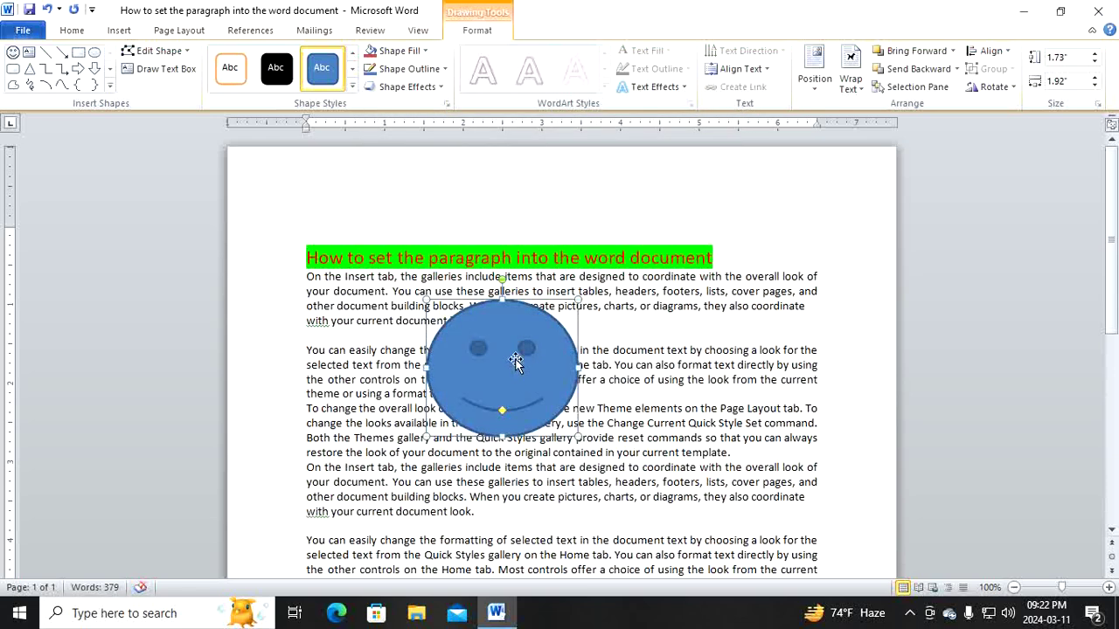
drag(516, 361, 443, 337)
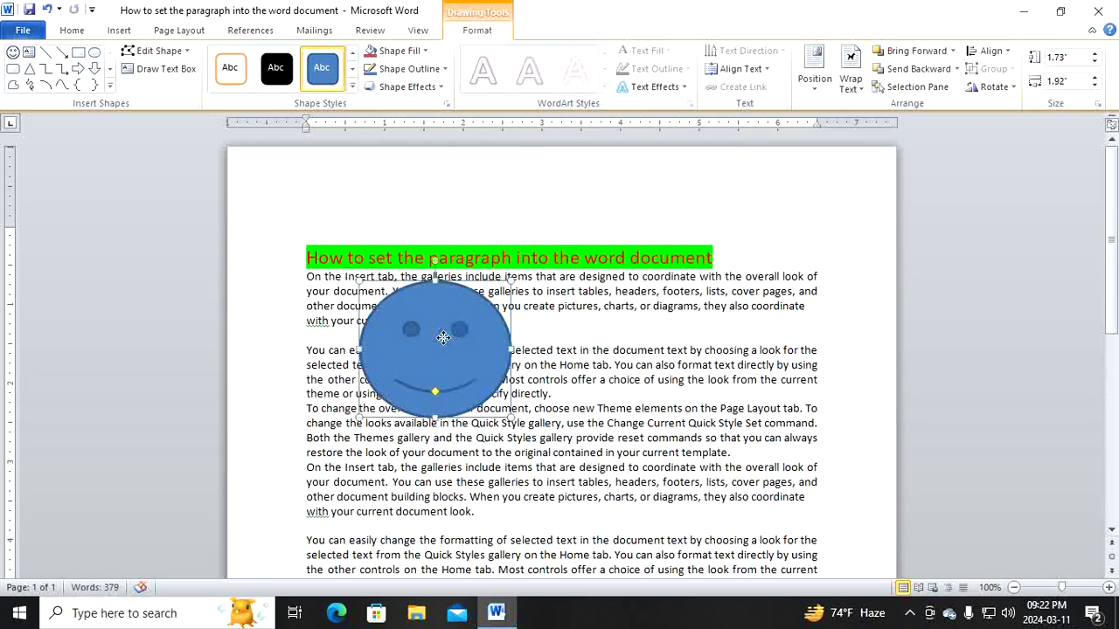
key(Delete)
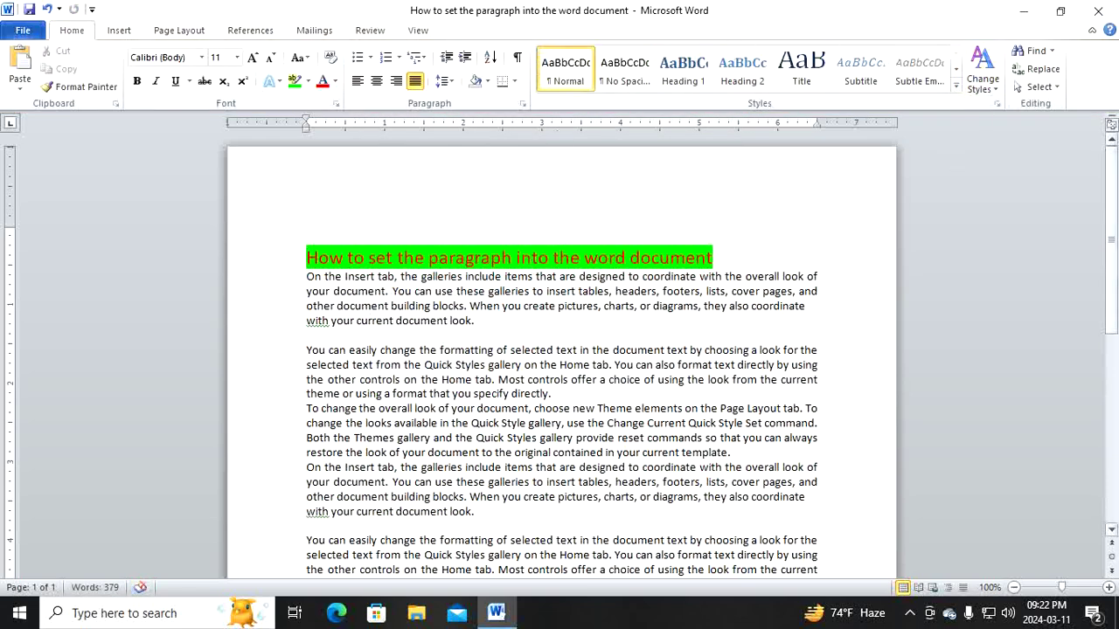
Insert the photo 'download (2)' below the title and drag it into the first paragraph.
click(125, 38)
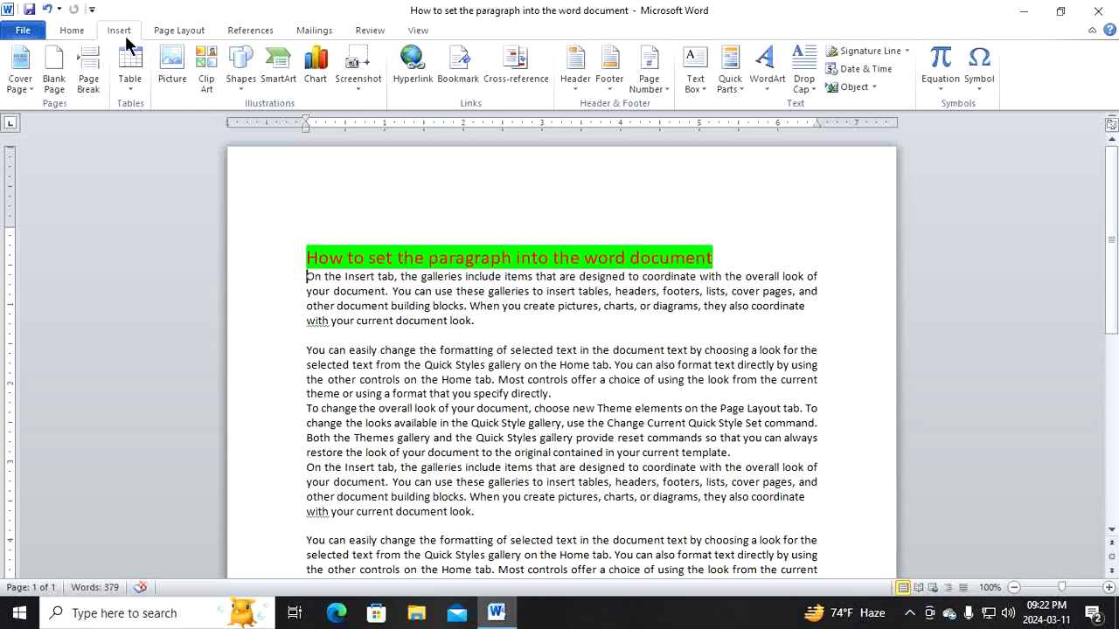
click(173, 77)
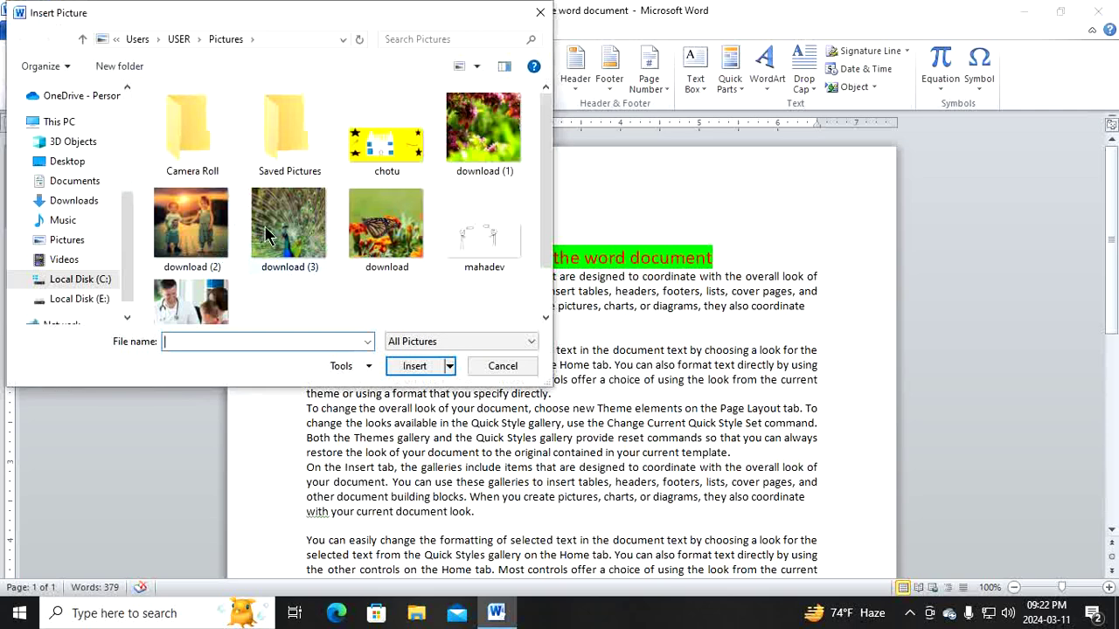
click(190, 241)
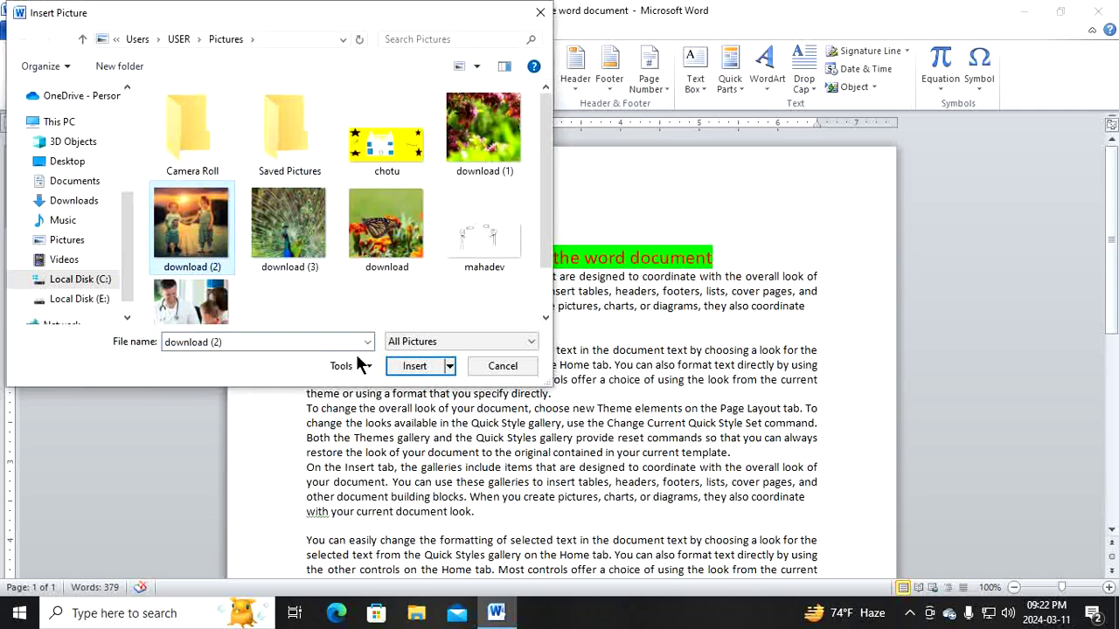
click(423, 366)
drag(431, 350, 582, 350)
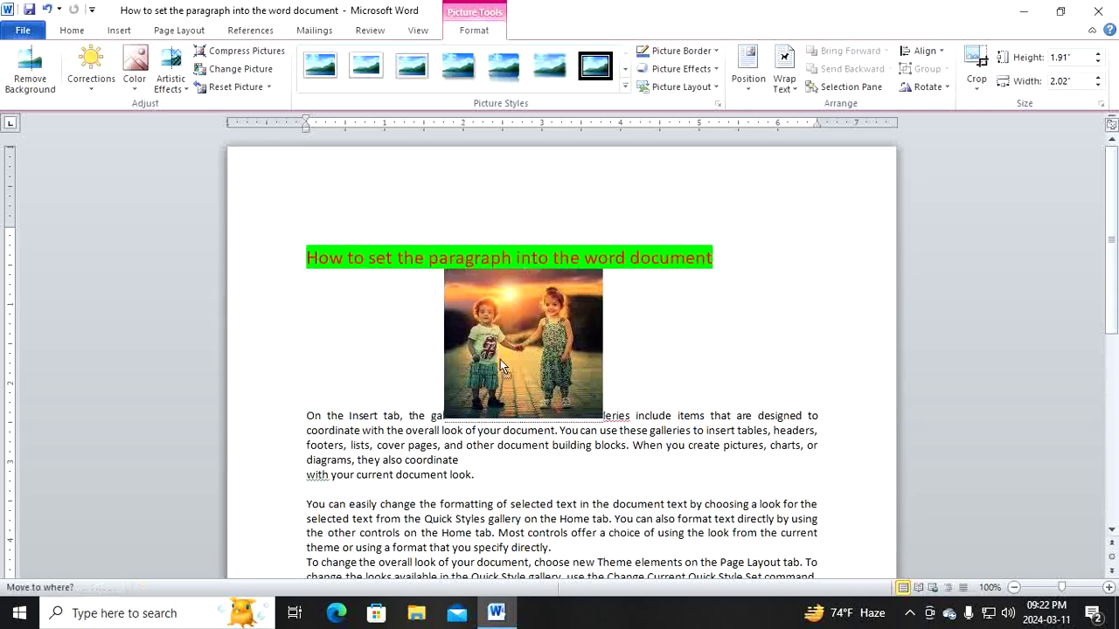
right_click(483, 317)
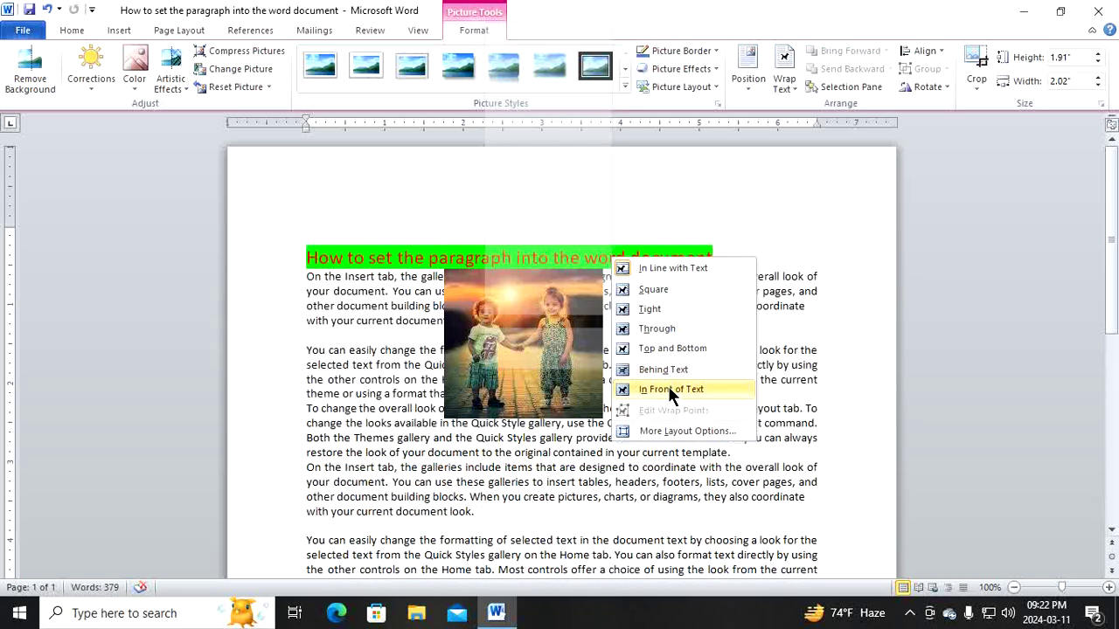
Float the children photo in front of the text and size it to 1.74 by 2.26 inches below the heading.
click(669, 389)
drag(600, 367, 501, 376)
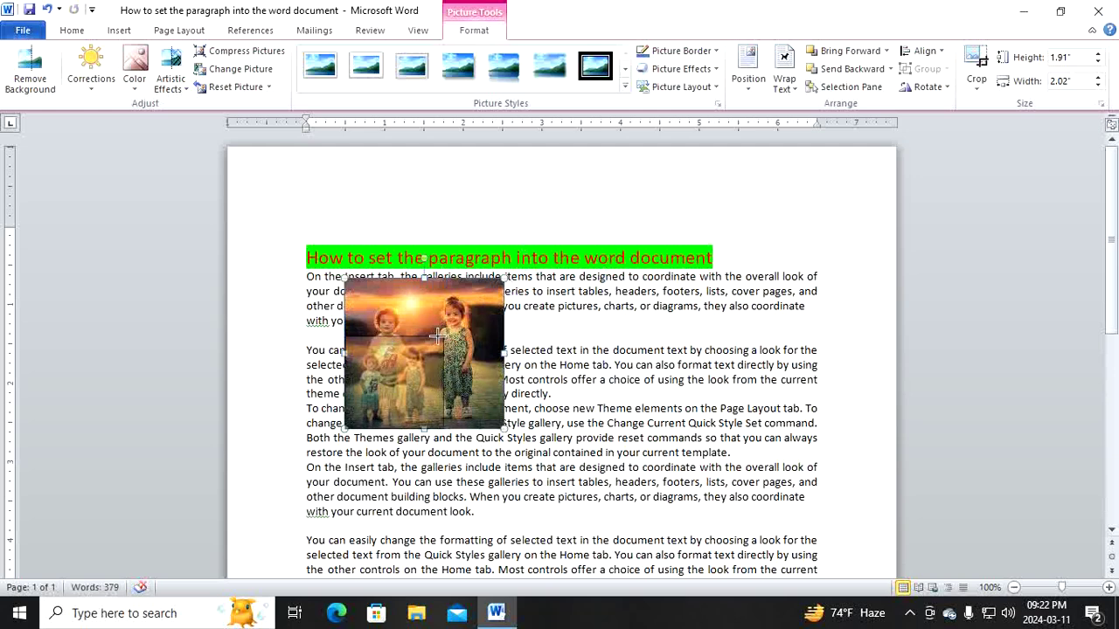
mouse_move(505, 281)
mouse_down()
mouse_move(443, 336)
mouse_move(600, 277)
mouse_up()
drag(547, 301, 546, 366)
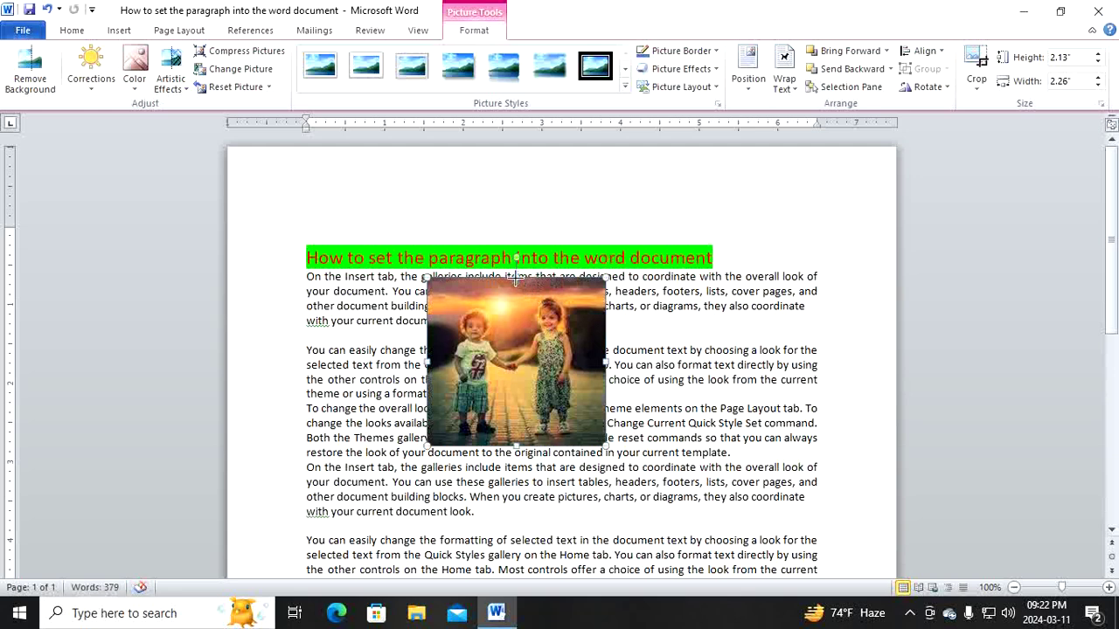
drag(522, 280, 522, 309)
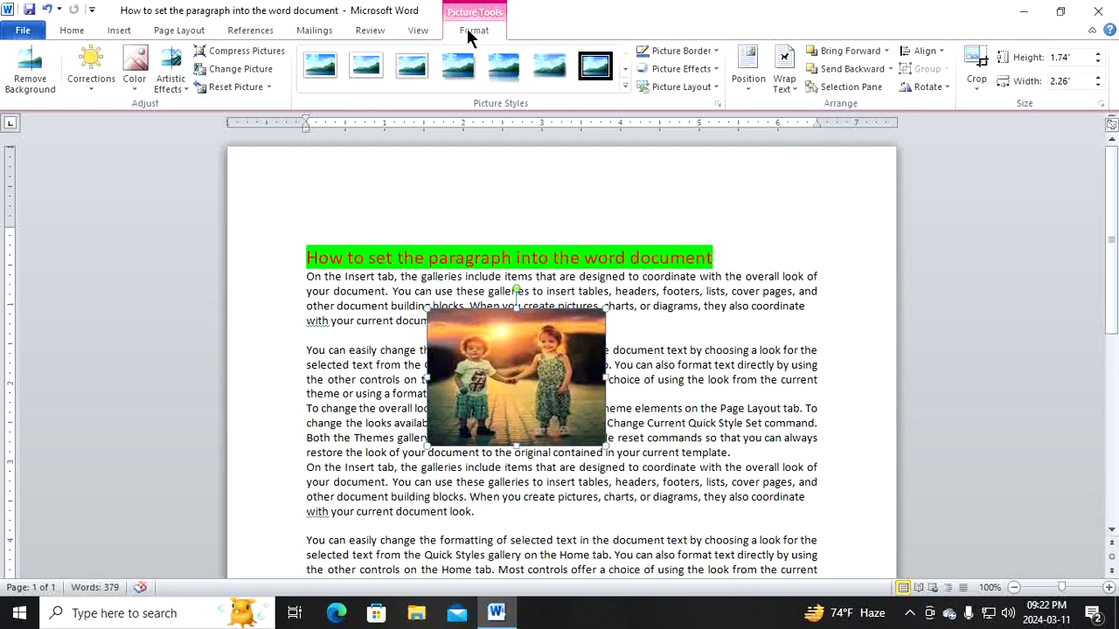
scroll(611, 61, up, 5)
Try Square and then Tight wrapping on the photo, shifting it among the paragraphs.
click(779, 85)
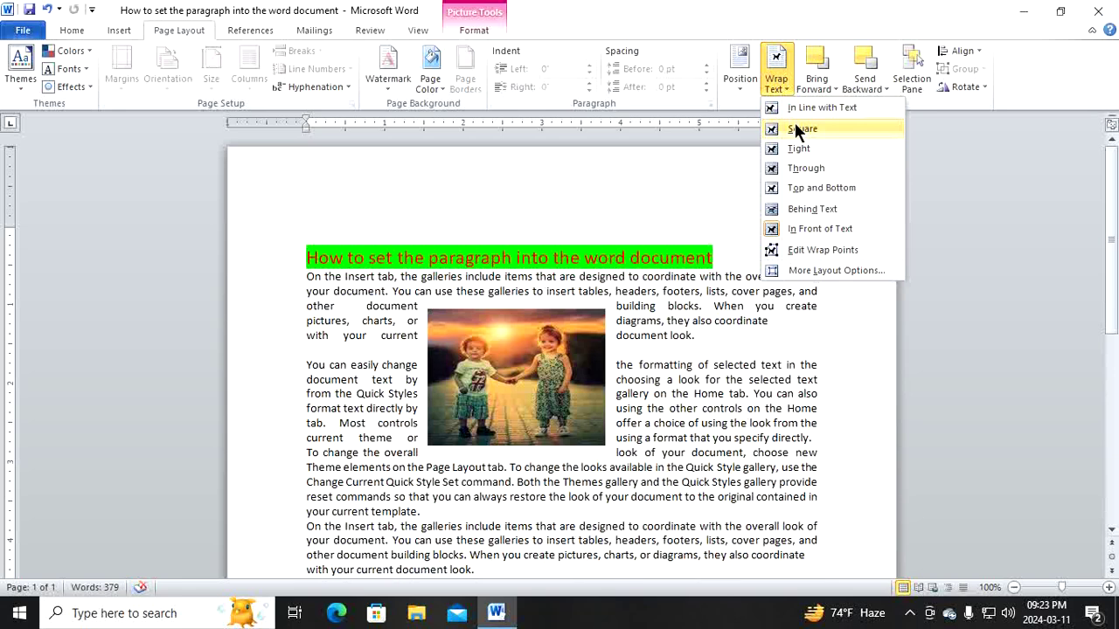
click(795, 128)
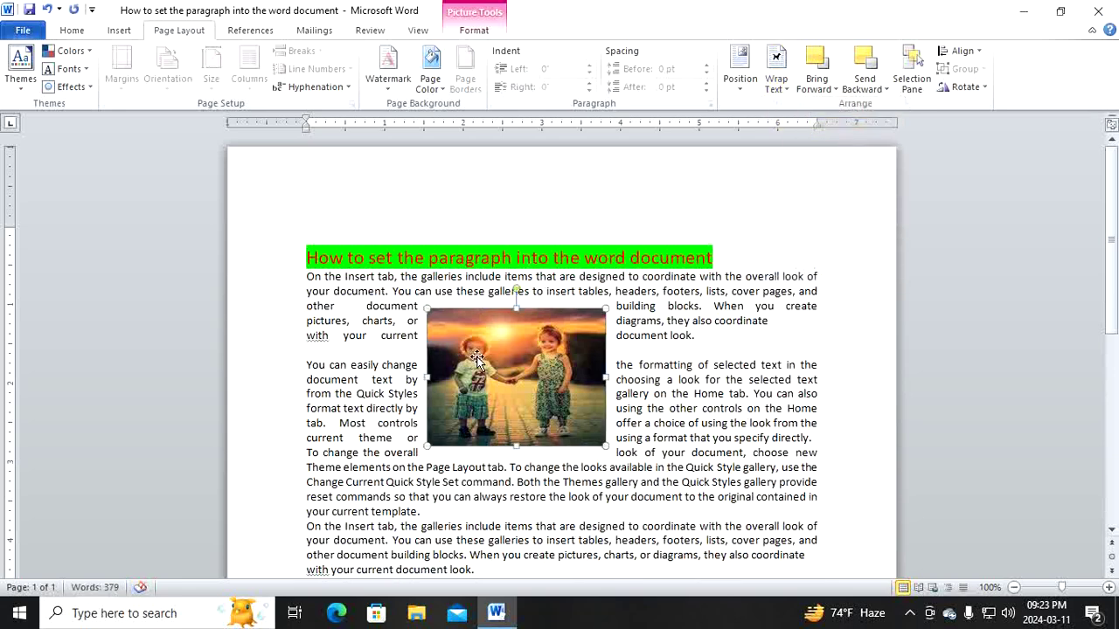
mouse_move(474, 356)
mouse_down()
mouse_move(553, 356)
mouse_move(521, 353)
mouse_up()
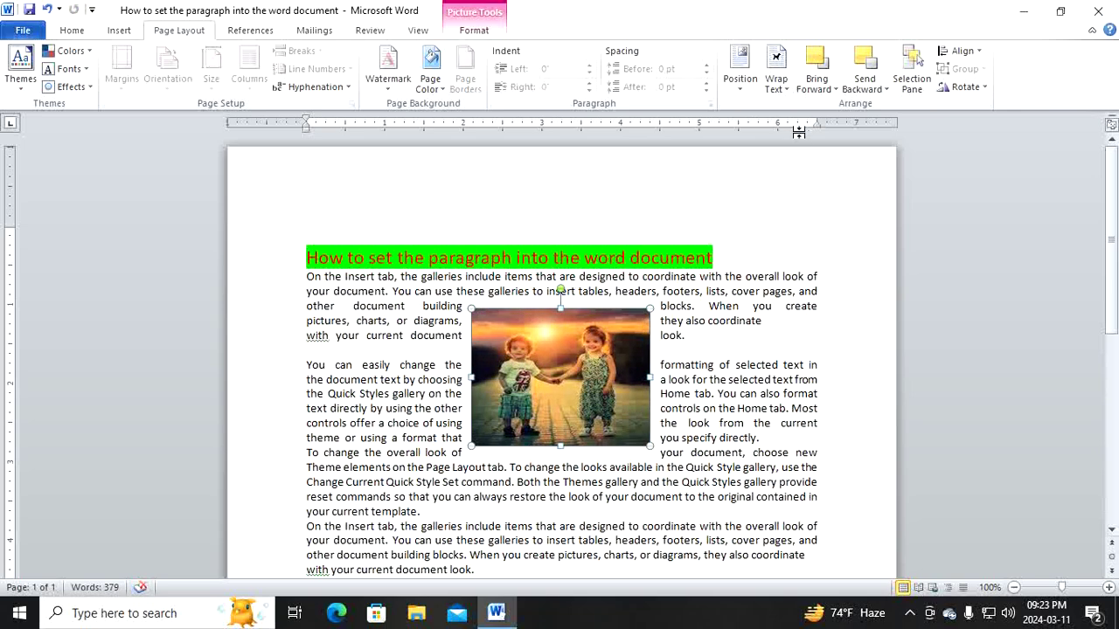
click(787, 82)
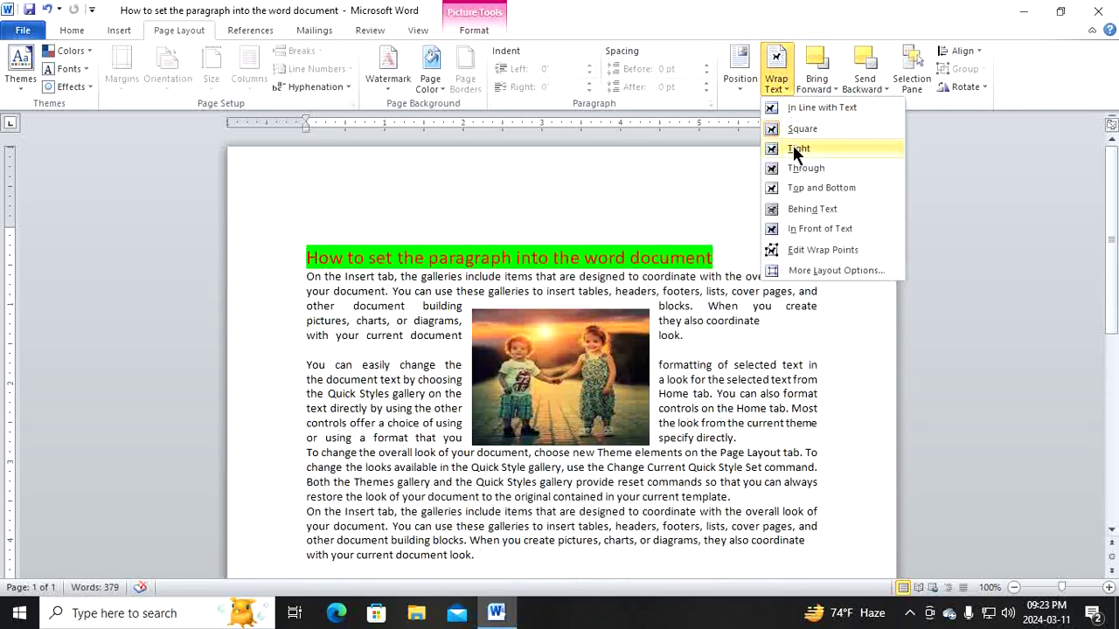
click(793, 147)
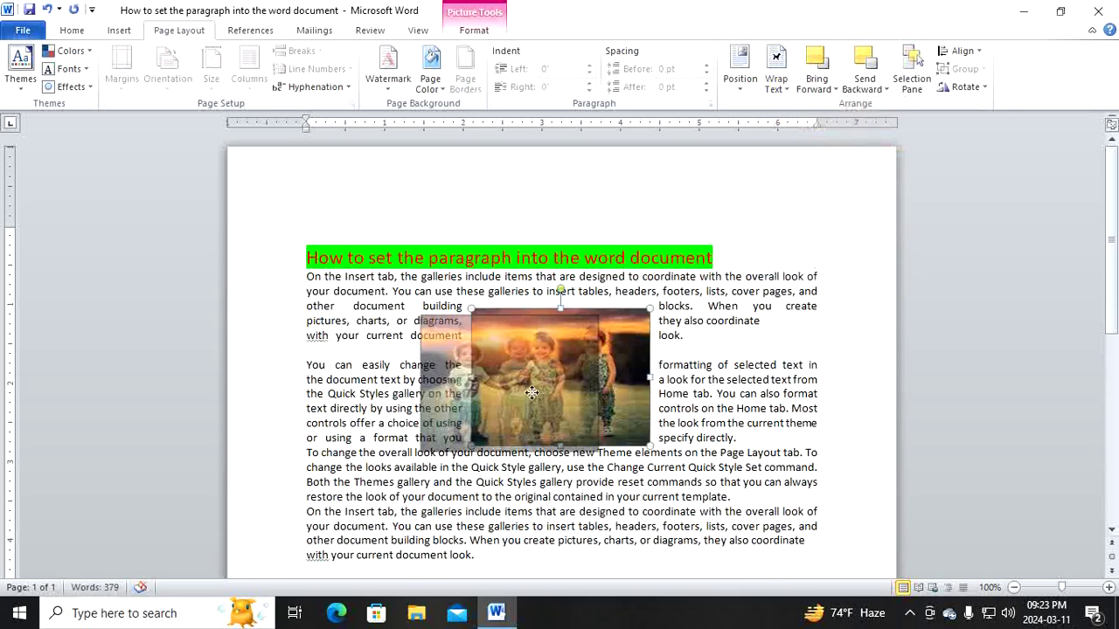
drag(591, 393, 497, 388)
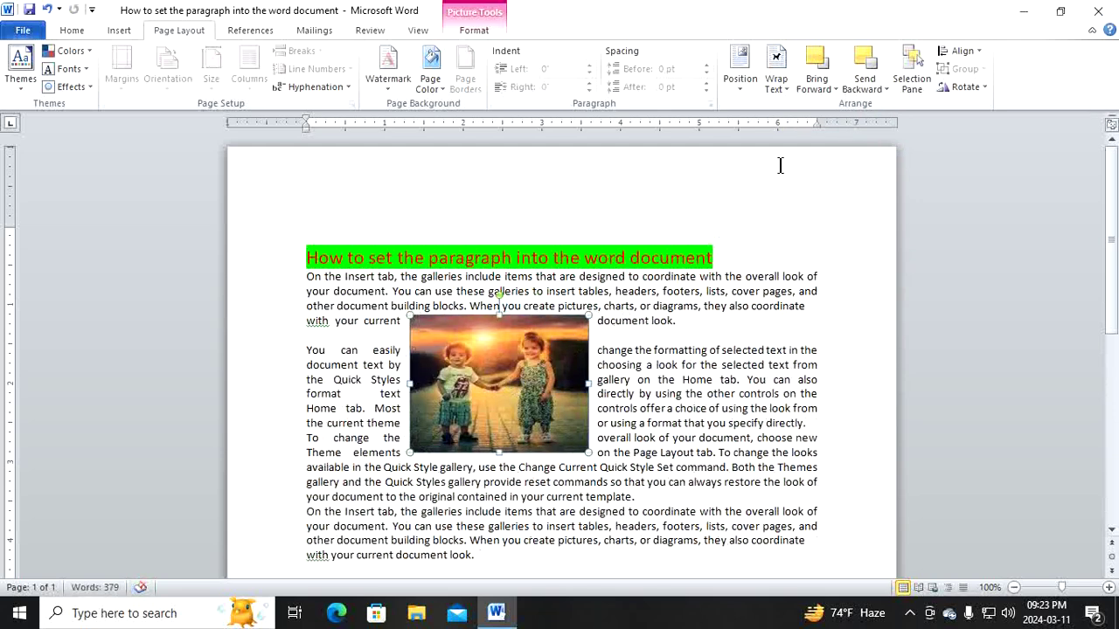
Try Through and Behind Text wrapping, then undo Behind Text with Ctrl+Z.
click(787, 85)
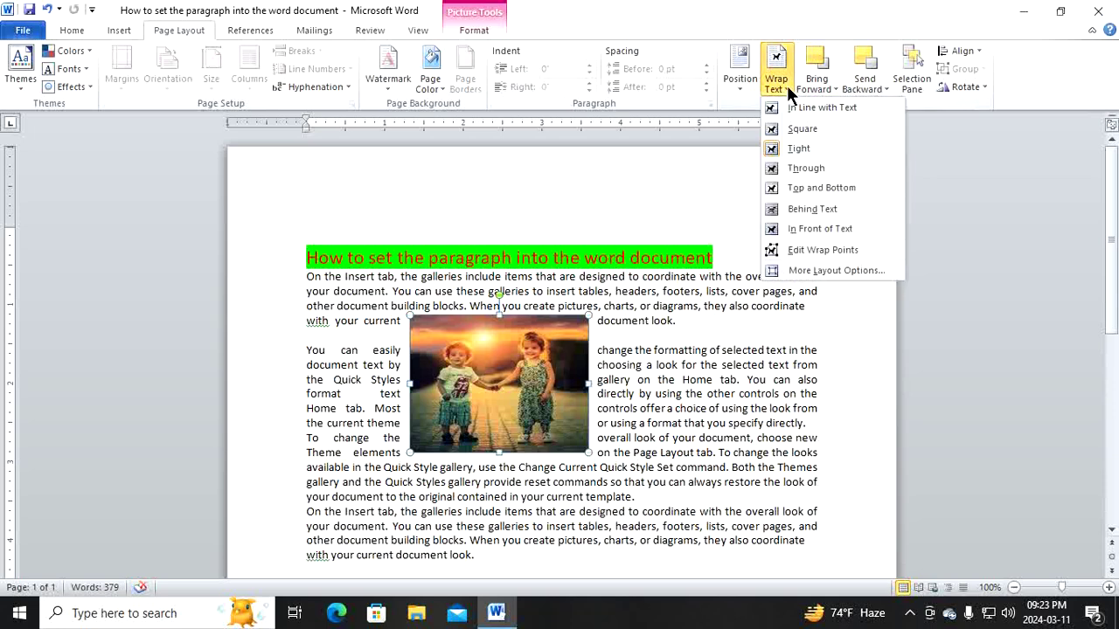
click(792, 167)
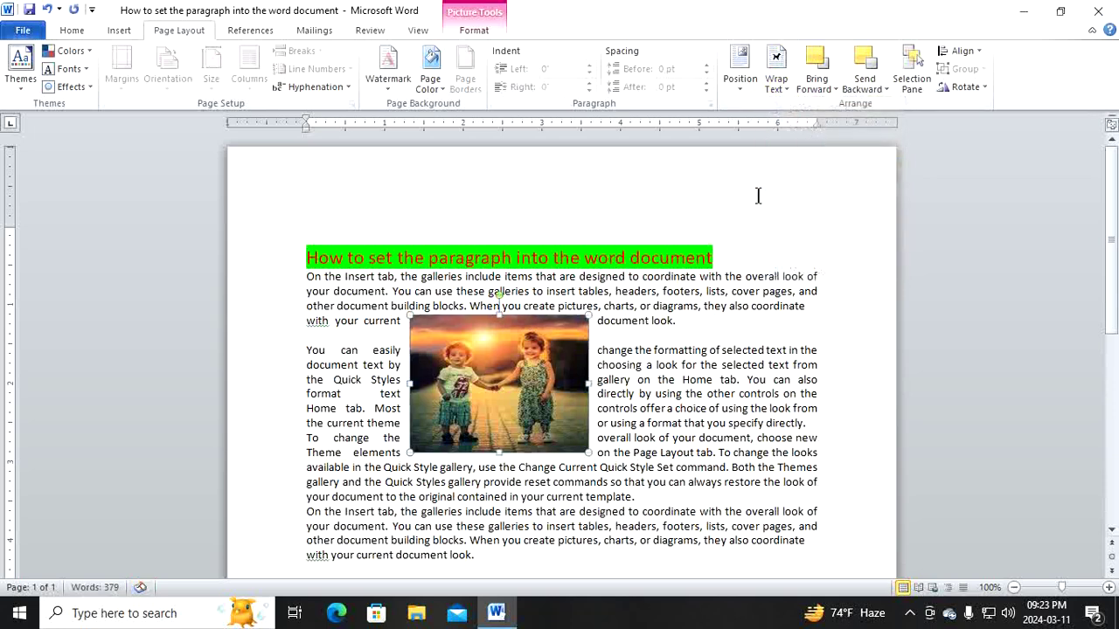
mouse_move(551, 366)
mouse_down()
mouse_move(596, 399)
mouse_move(554, 350)
mouse_up()
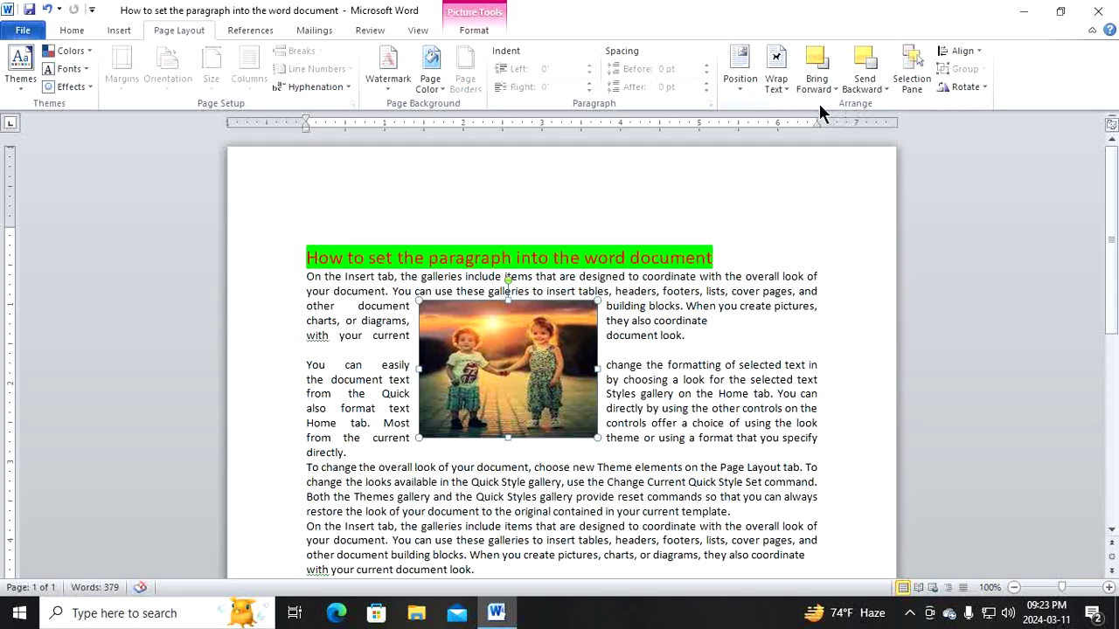
click(790, 85)
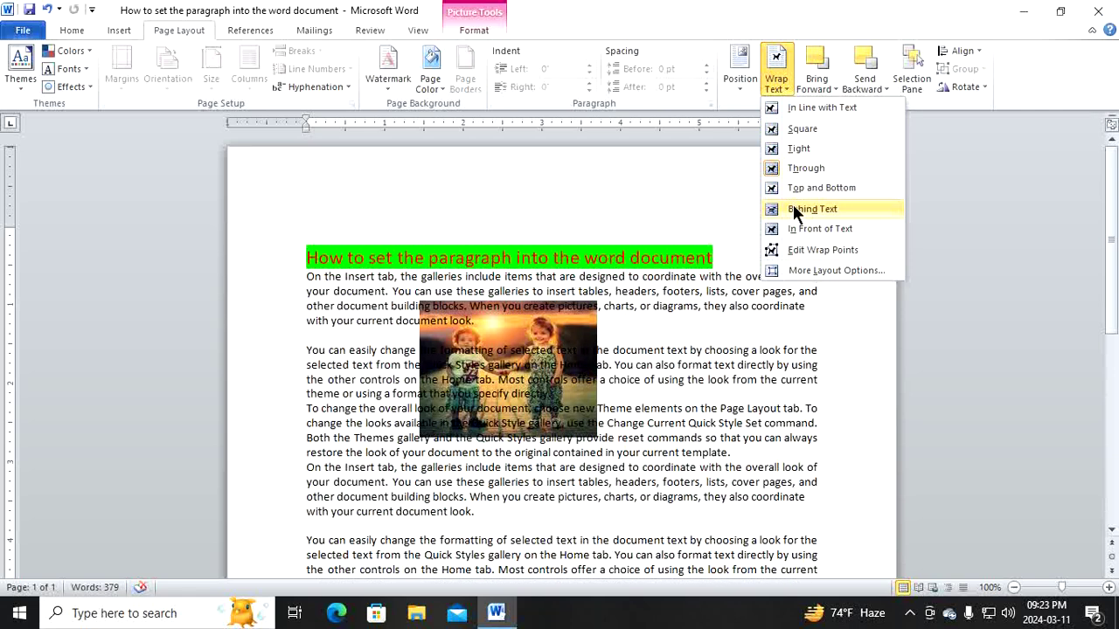
click(795, 209)
click(568, 354)
drag(555, 350, 610, 364)
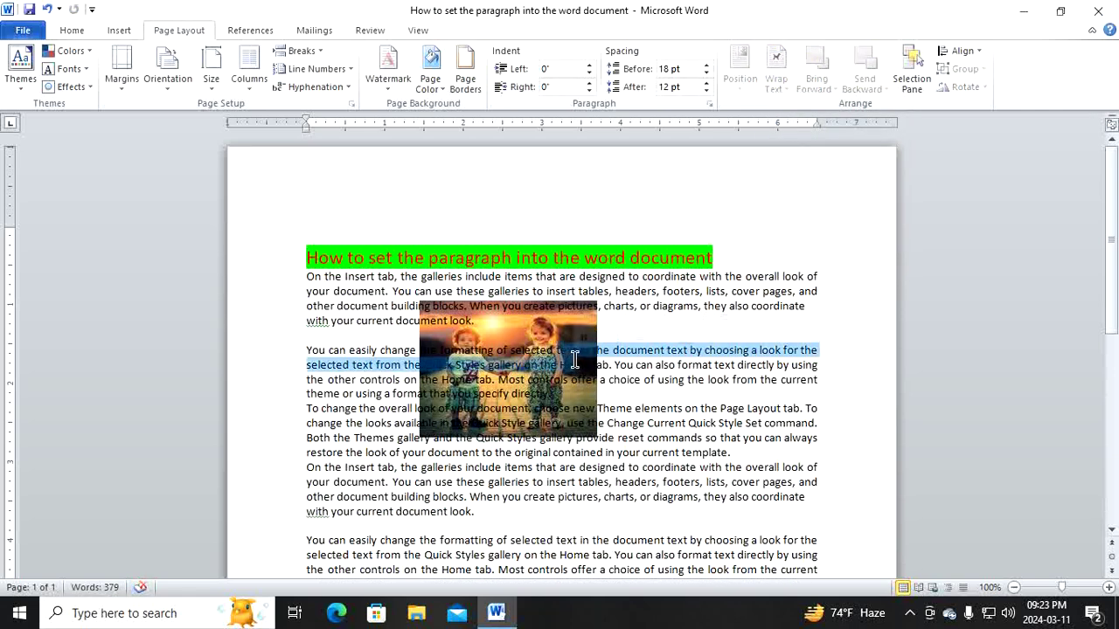
key(ctrl+z)
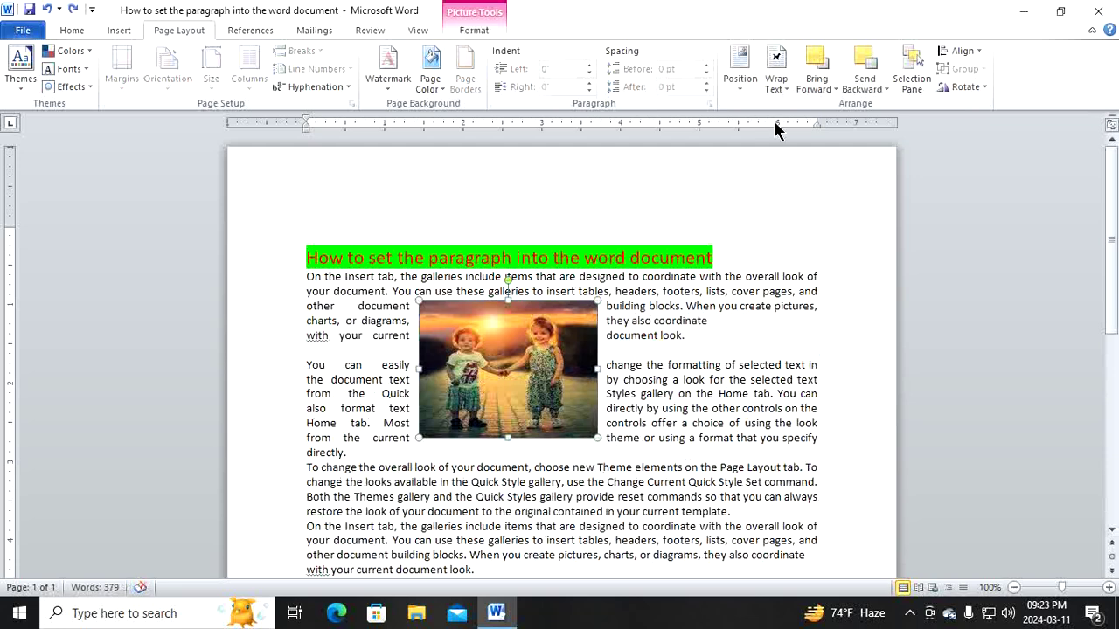
Set the photo to In Front of Text wrapping and nudge it slightly upward.
click(777, 89)
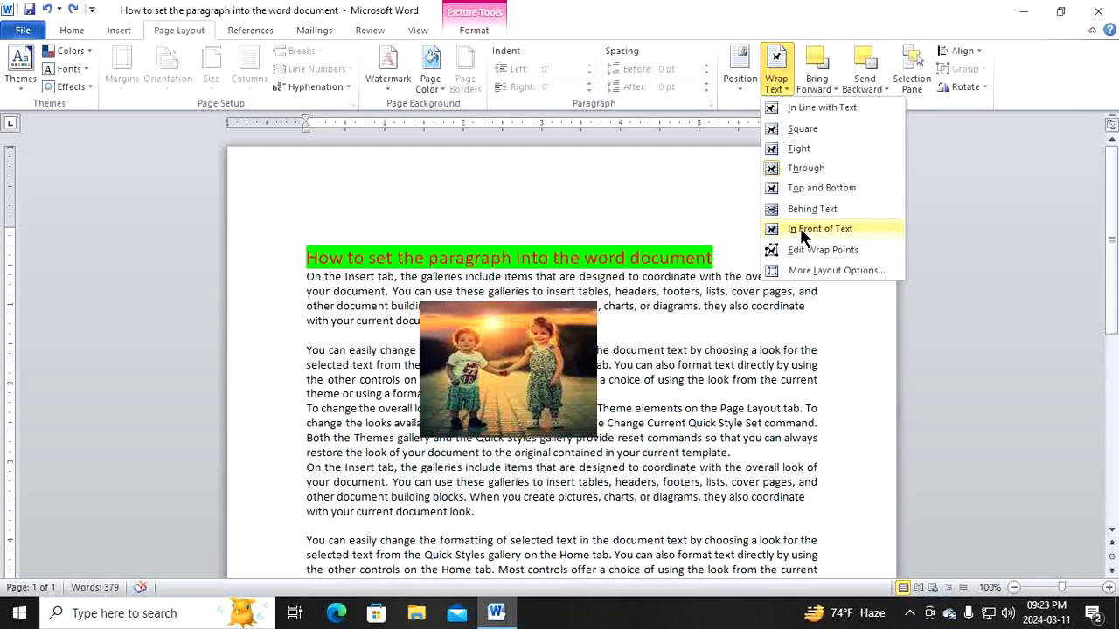
click(799, 228)
drag(551, 353, 551, 345)
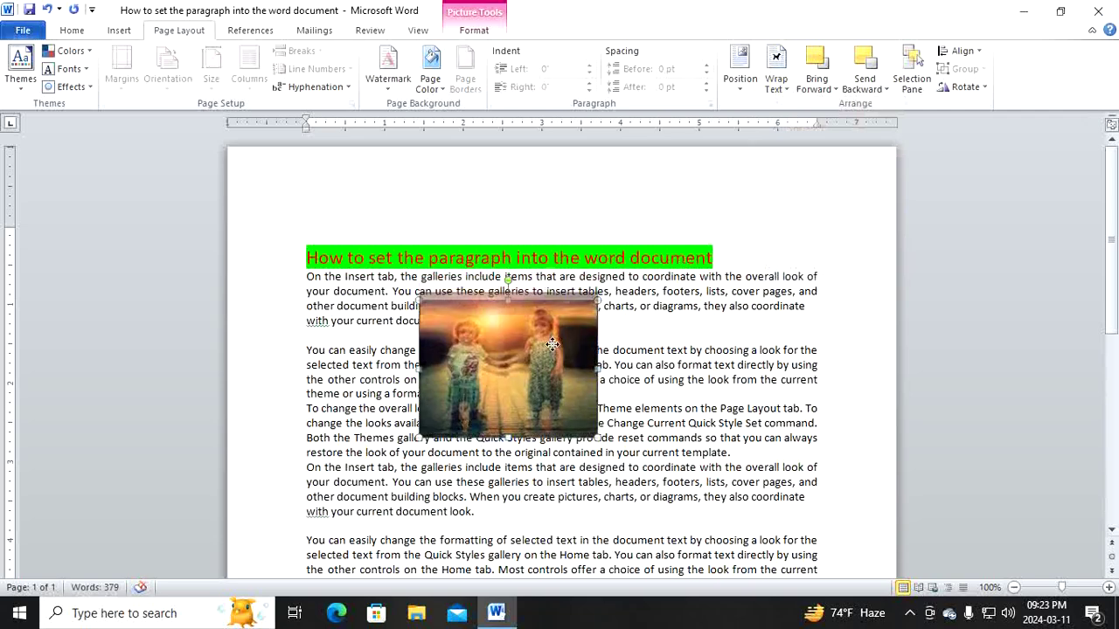
click(781, 88)
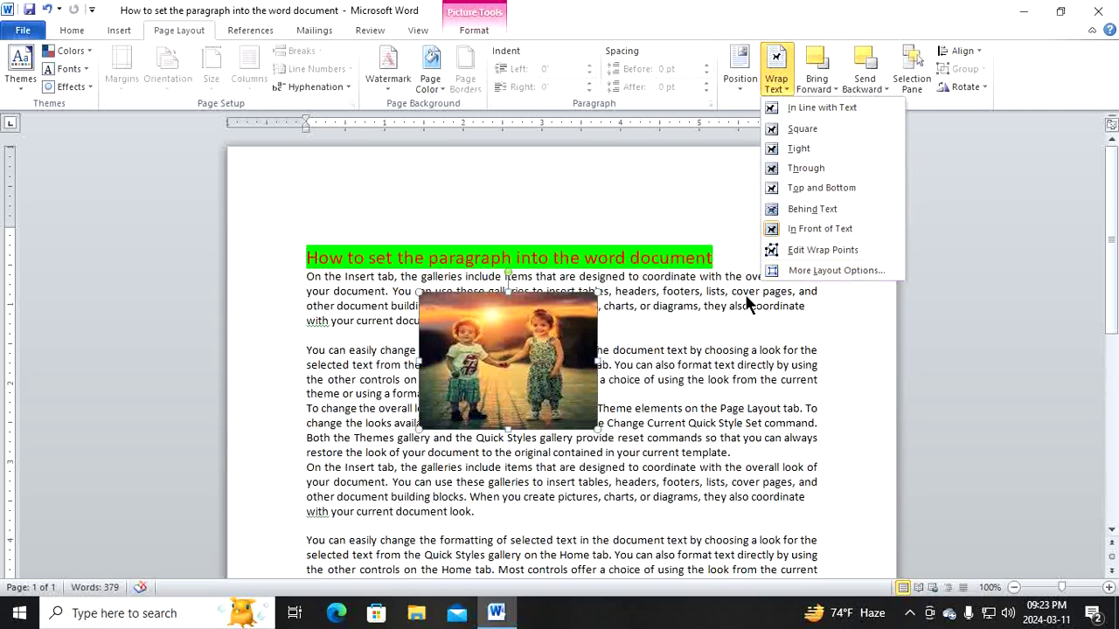
click(562, 343)
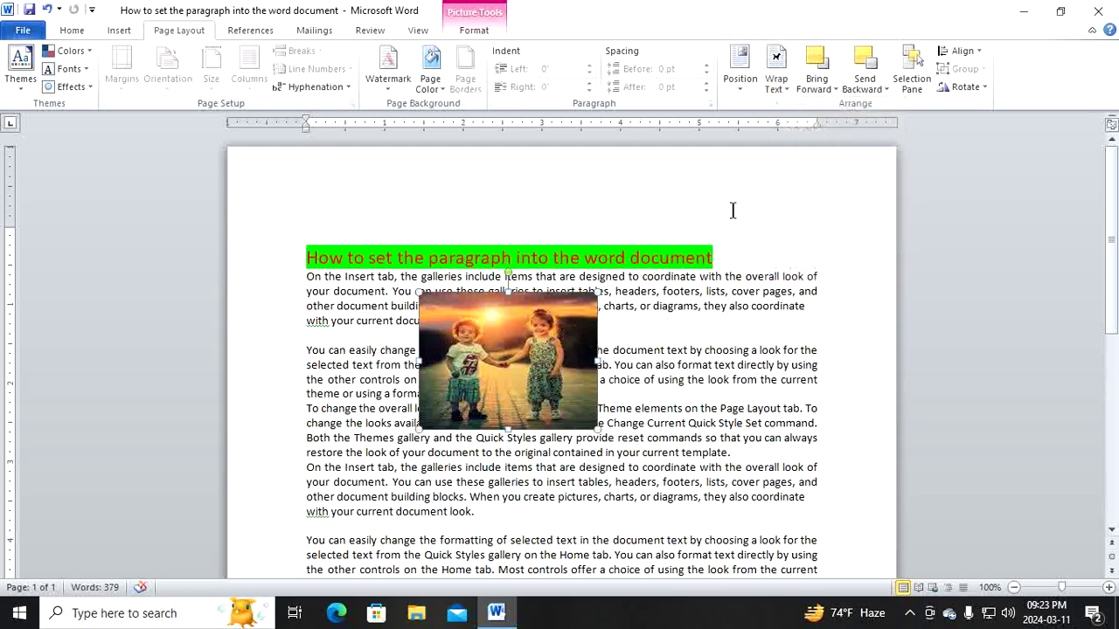
Apply Bring in Front of Text, then Send Backward and Send Behind Text to the photo.
click(834, 87)
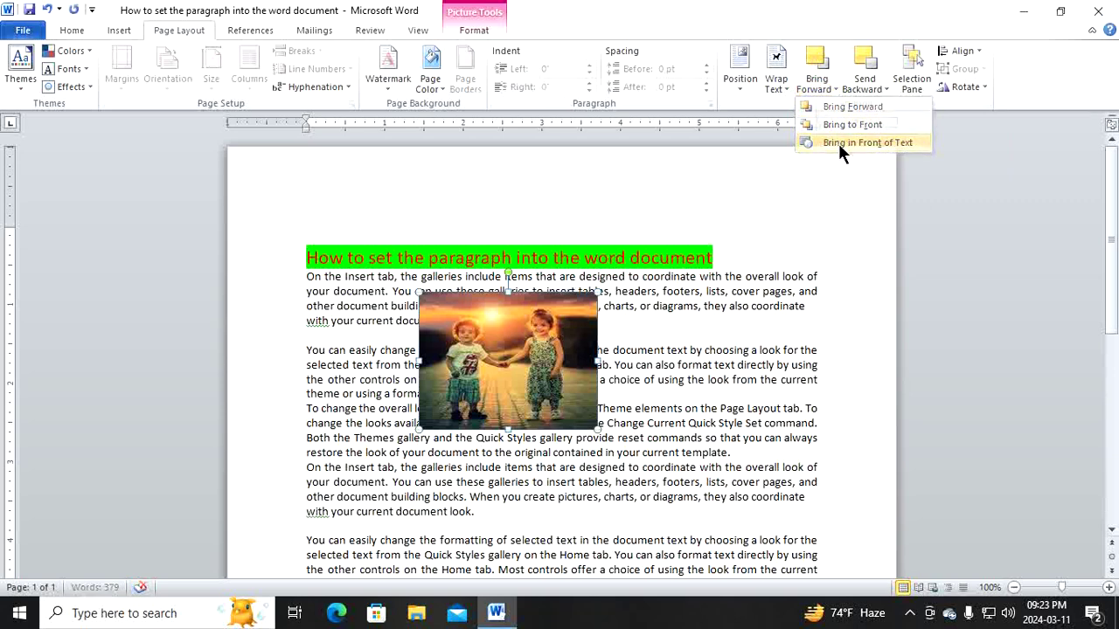
click(838, 143)
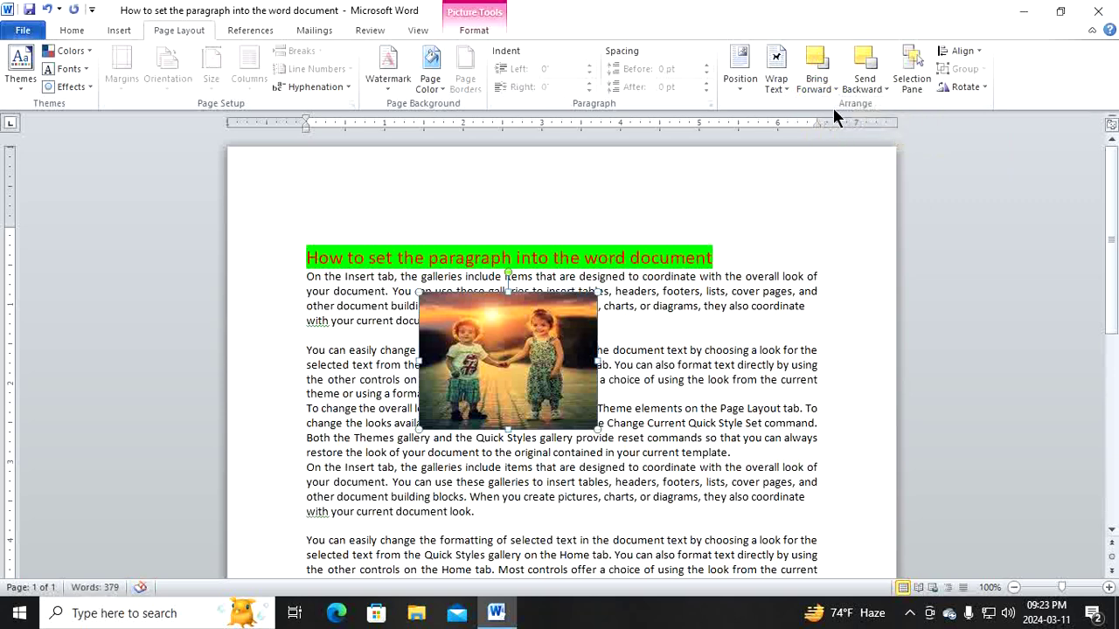
click(881, 78)
click(884, 103)
click(884, 76)
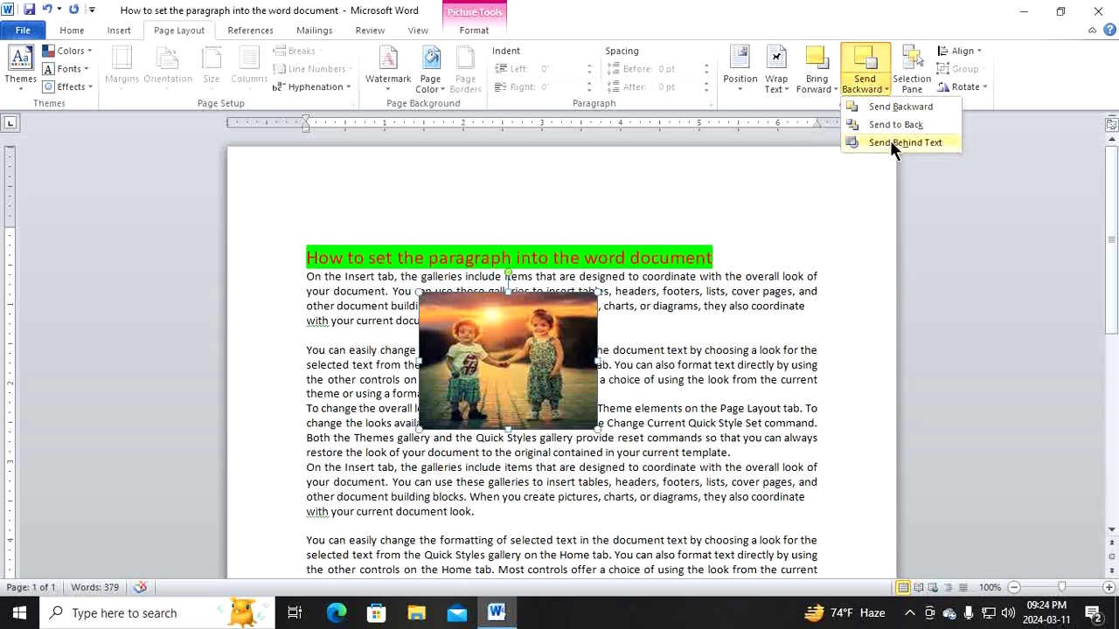
click(892, 142)
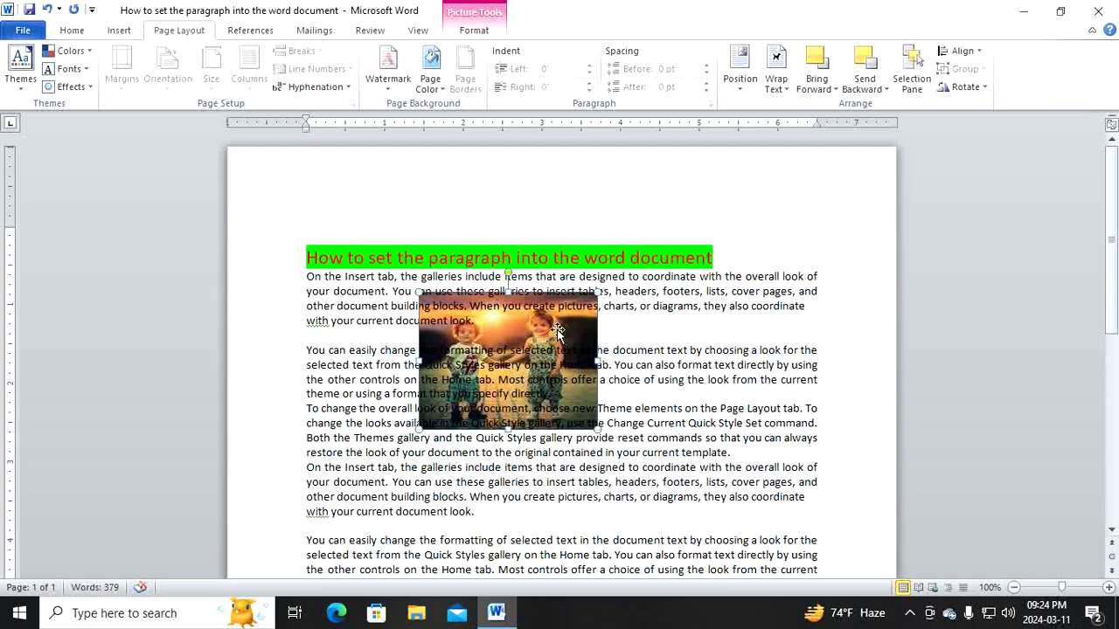
Review the Send Backward and Bring Forward options, then deselect and reselect the photo.
click(881, 88)
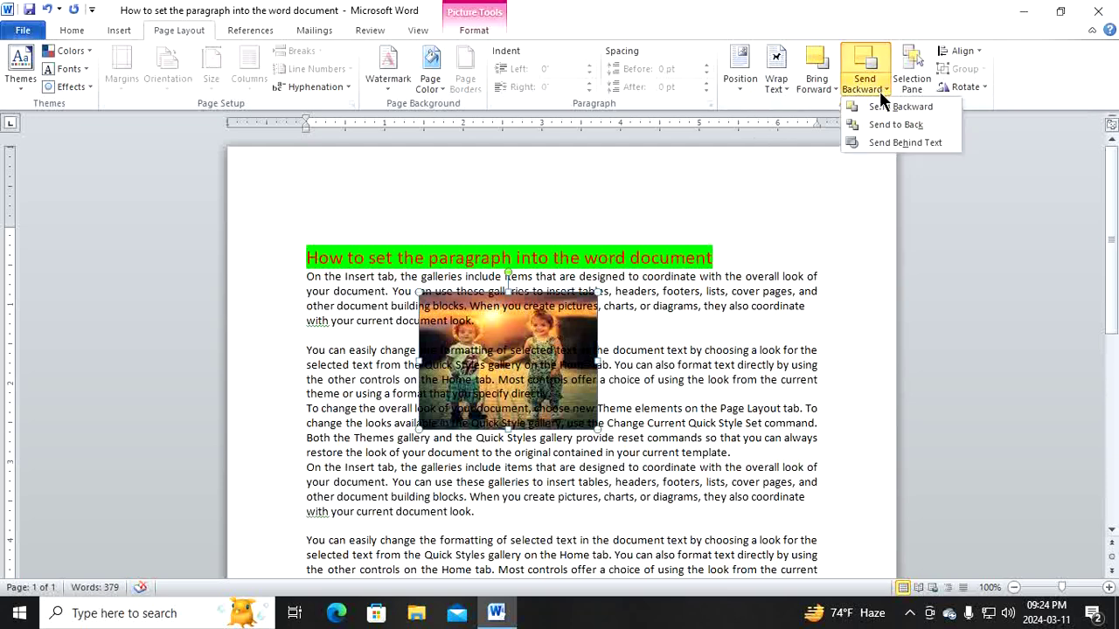
click(824, 85)
click(809, 114)
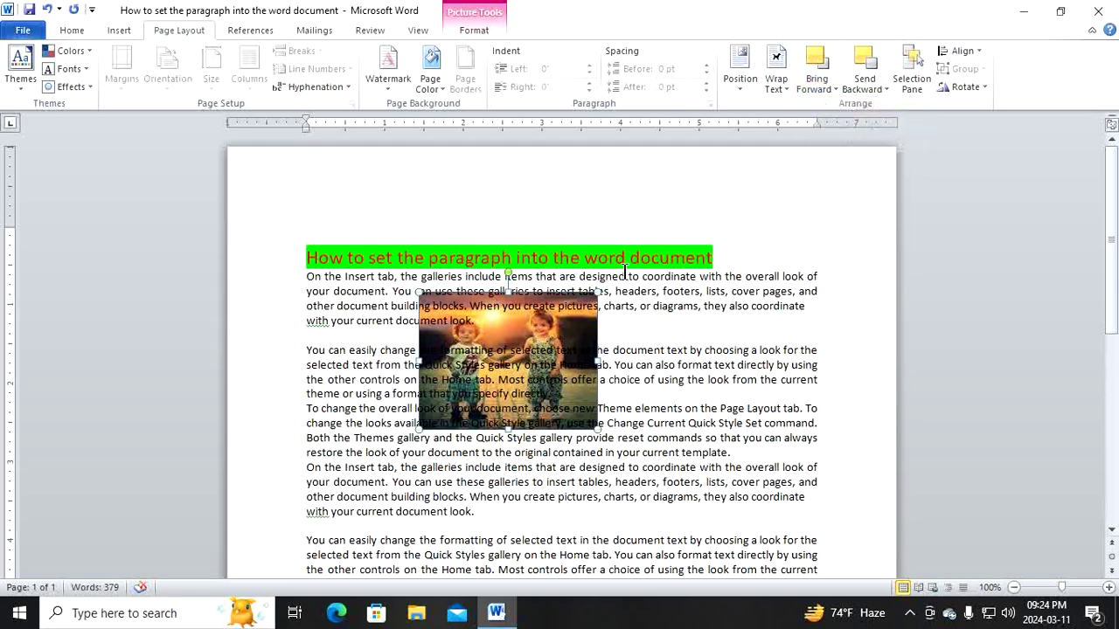
click(548, 349)
click(545, 337)
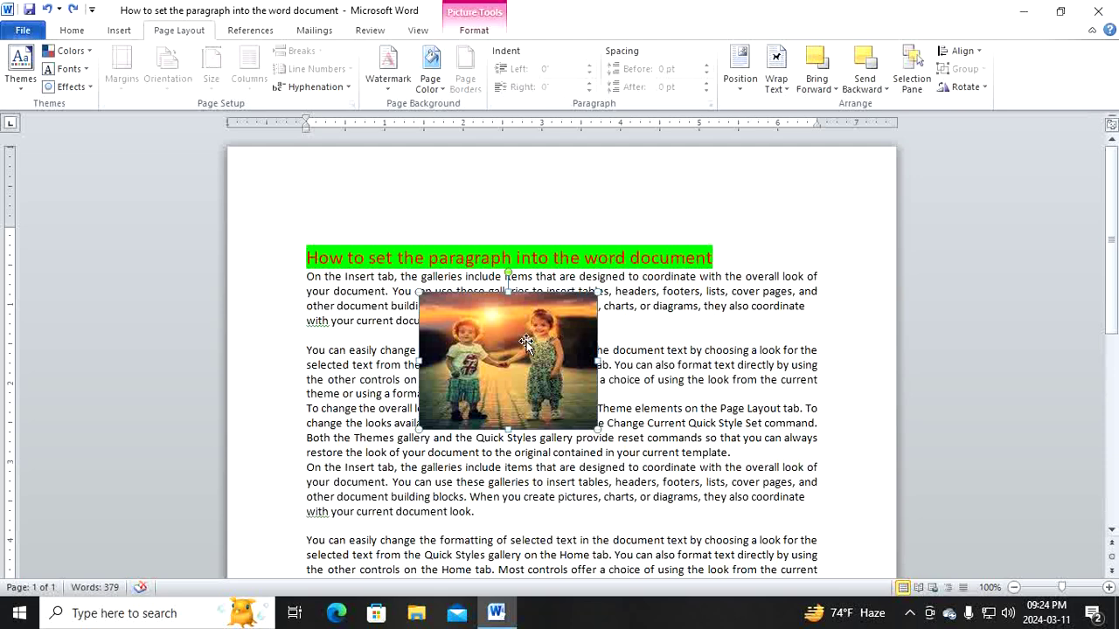
Draw a blue oval circle overlapping the photo's right side.
click(119, 30)
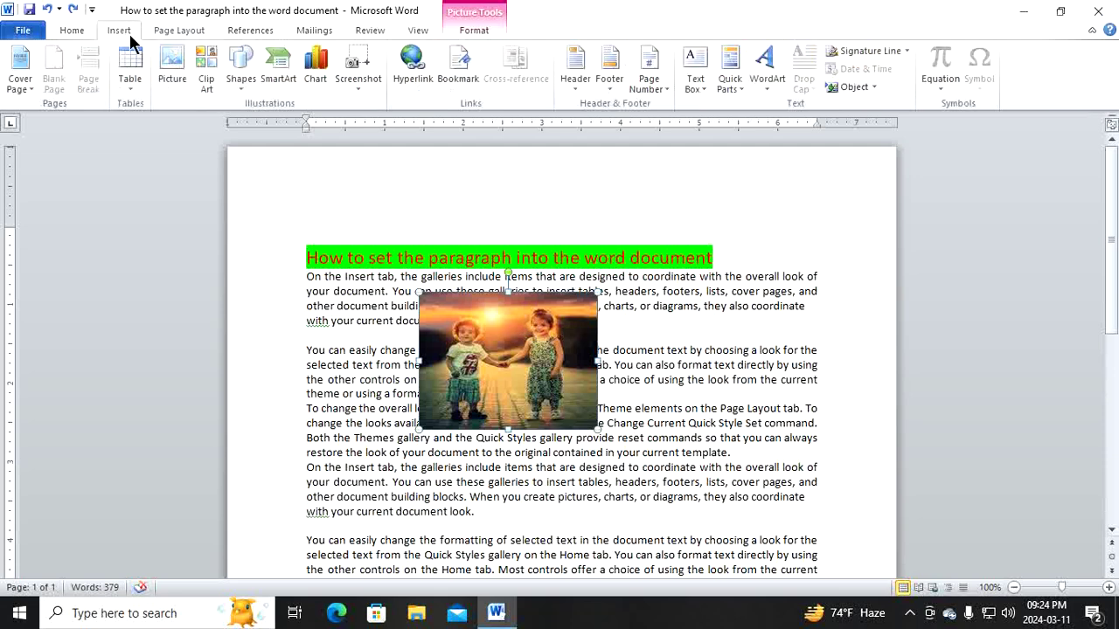
click(239, 80)
click(313, 120)
drag(596, 313, 715, 454)
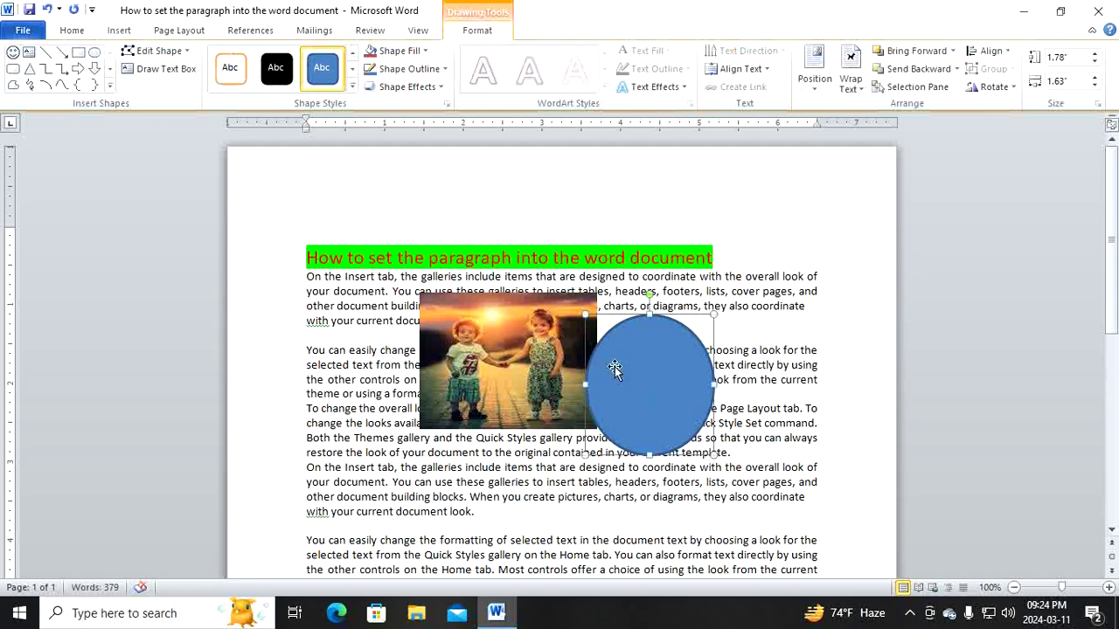
Group the photo and circle into one object and move it up-left over the heading.
shift+click(508, 339)
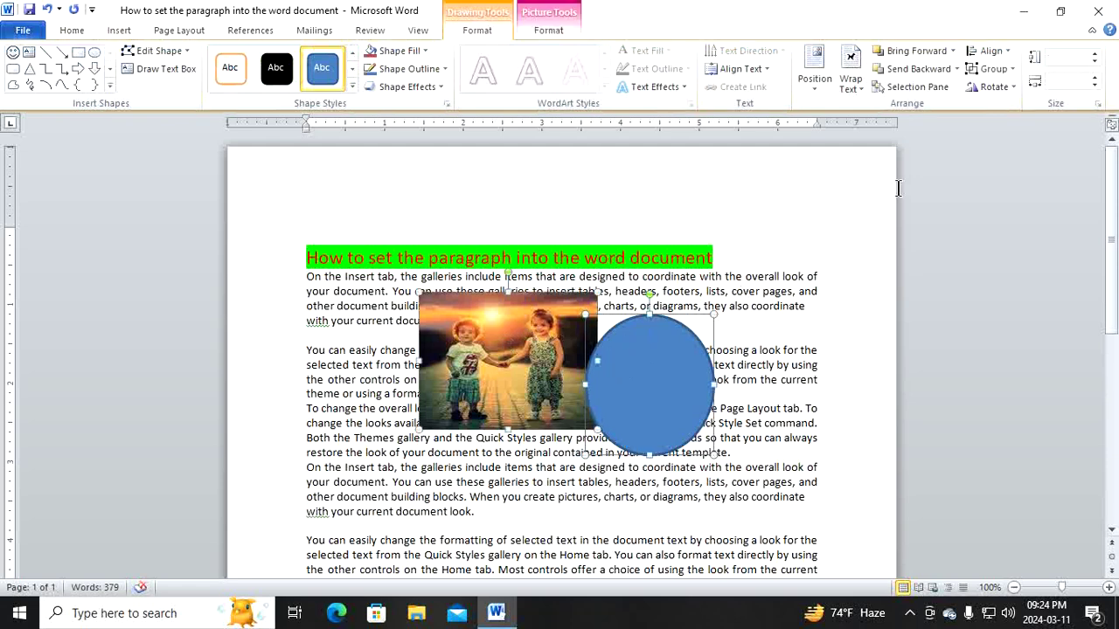
click(1012, 70)
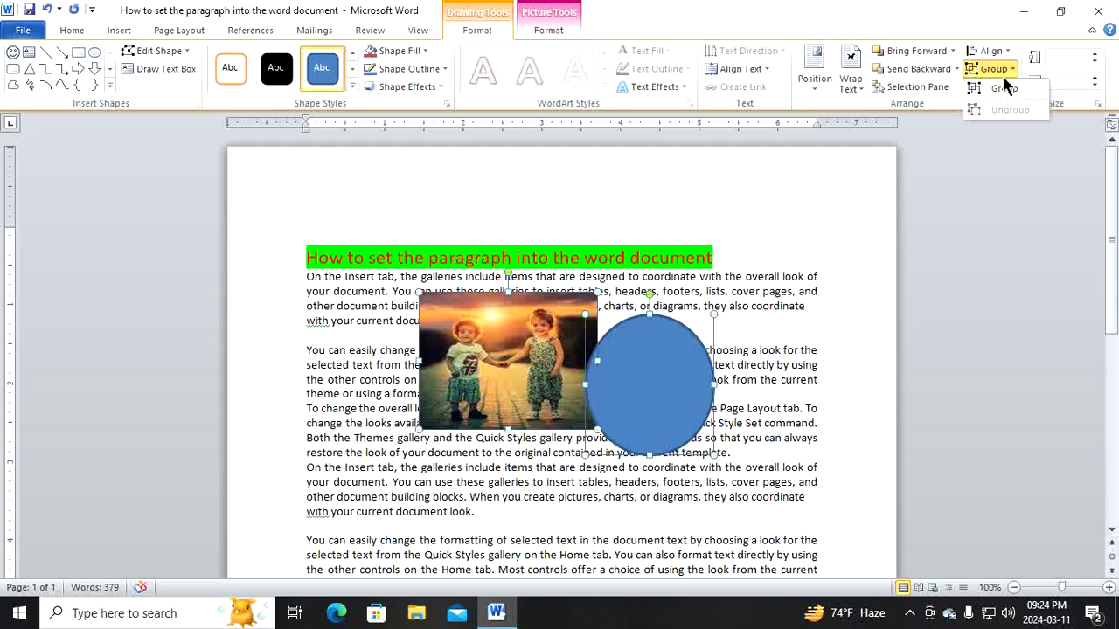
click(998, 90)
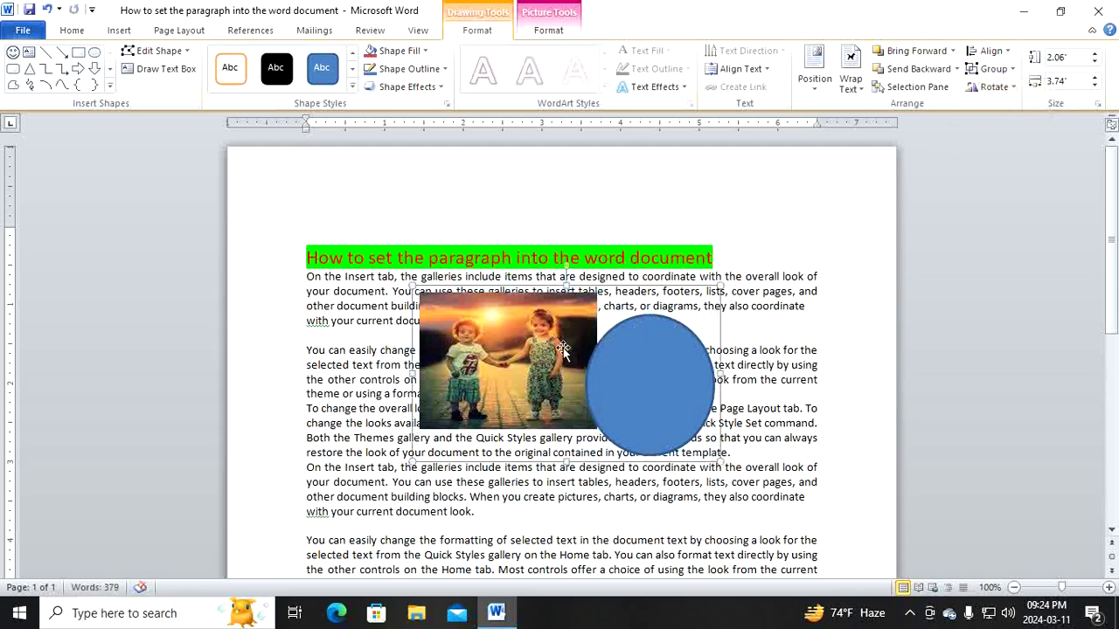
drag(563, 348, 493, 301)
mouse_move(554, 320)
mouse_down()
mouse_move(664, 388)
mouse_move(651, 389)
mouse_up()
mouse_move(577, 393)
mouse_down()
mouse_move(455, 358)
mouse_move(548, 363)
mouse_move(410, 266)
mouse_move(549, 370)
mouse_move(436, 338)
mouse_move(555, 368)
mouse_move(470, 285)
mouse_move(558, 418)
mouse_move(497, 306)
mouse_up()
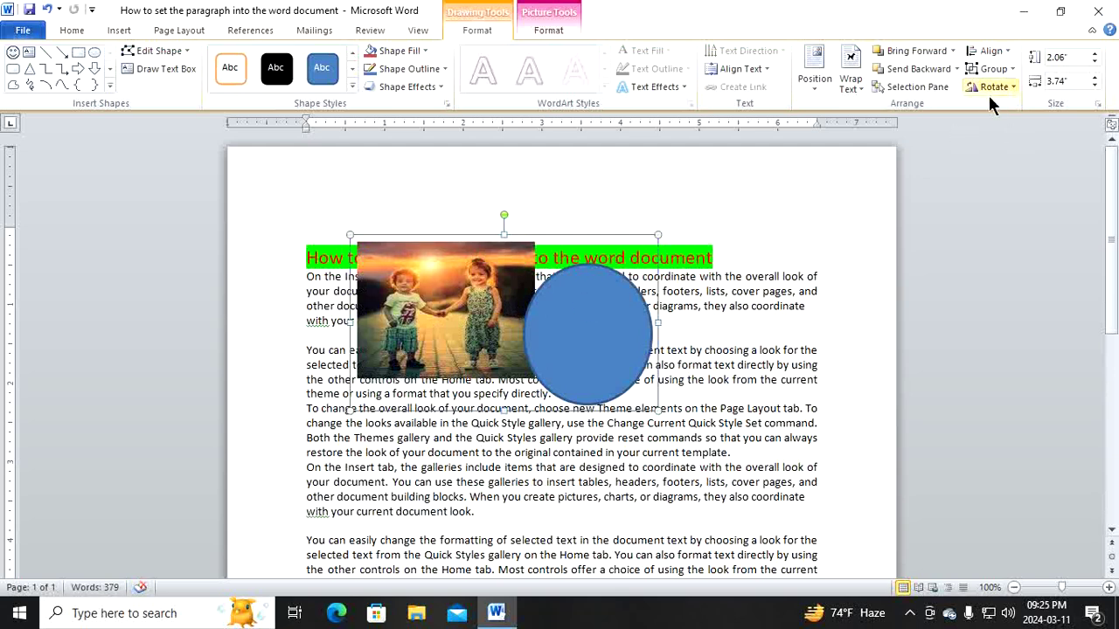
click(1009, 69)
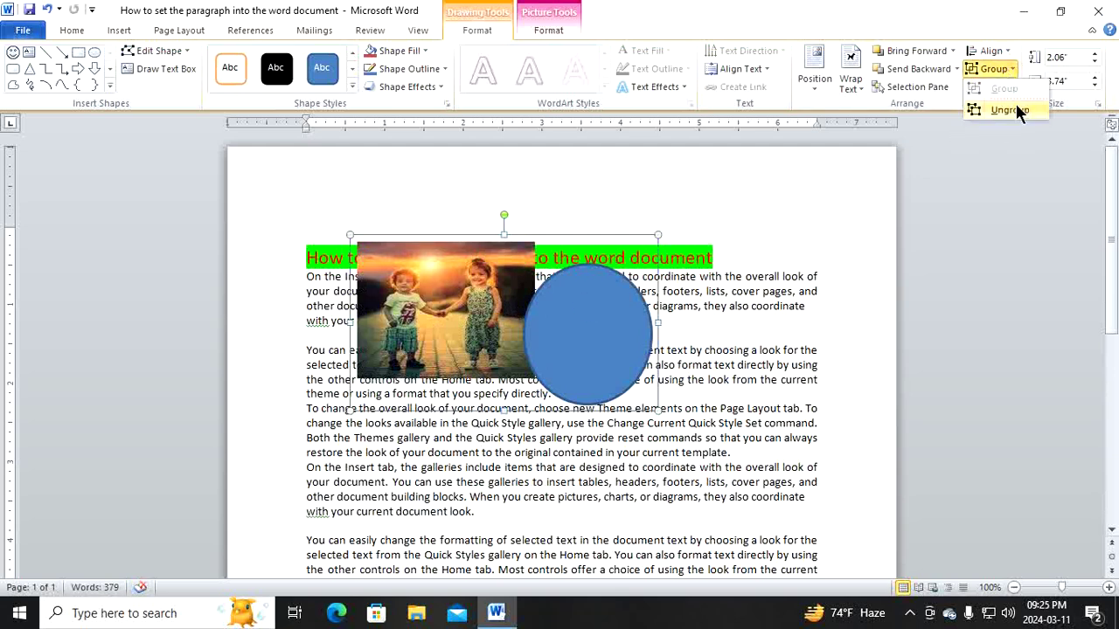
Ungroup the photo and circle, then move each piece separately.
click(1010, 110)
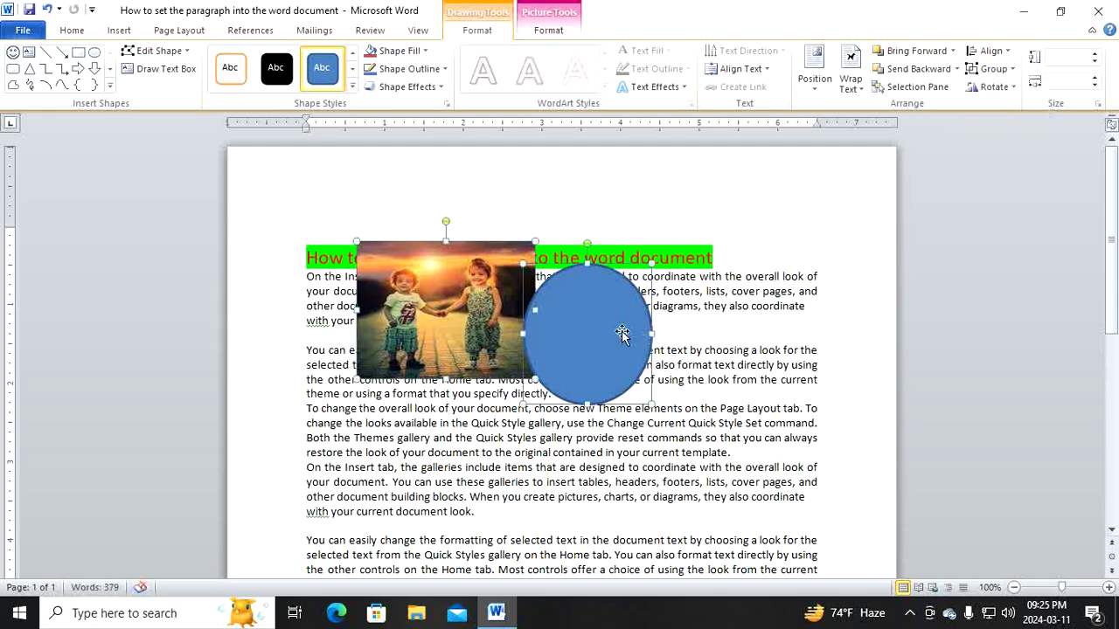
drag(620, 331, 682, 364)
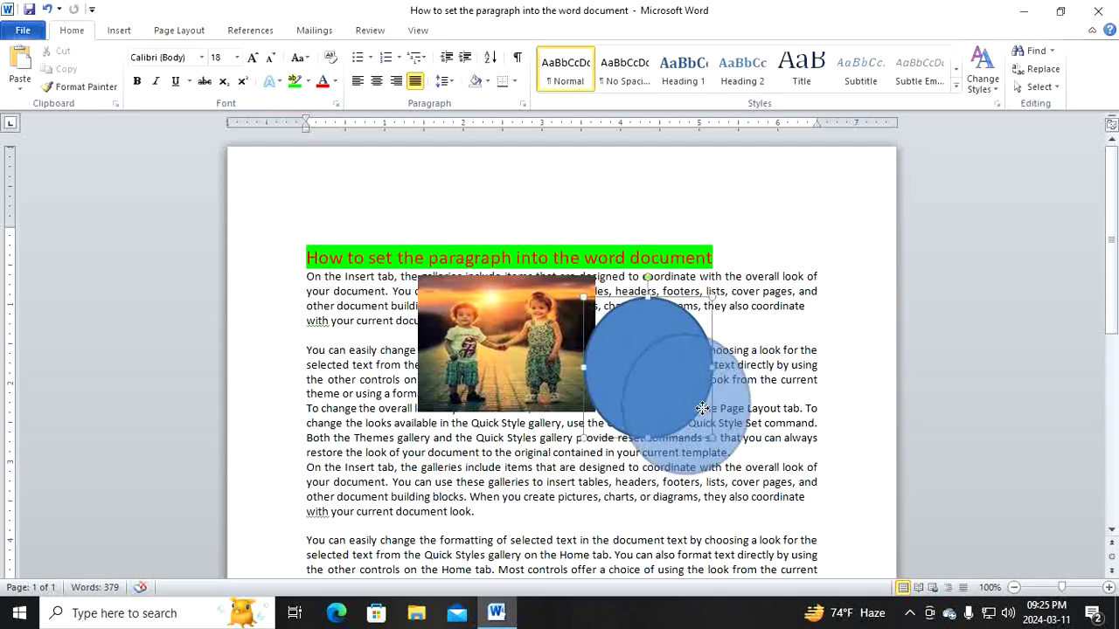
drag(662, 366, 704, 411)
drag(509, 341, 467, 340)
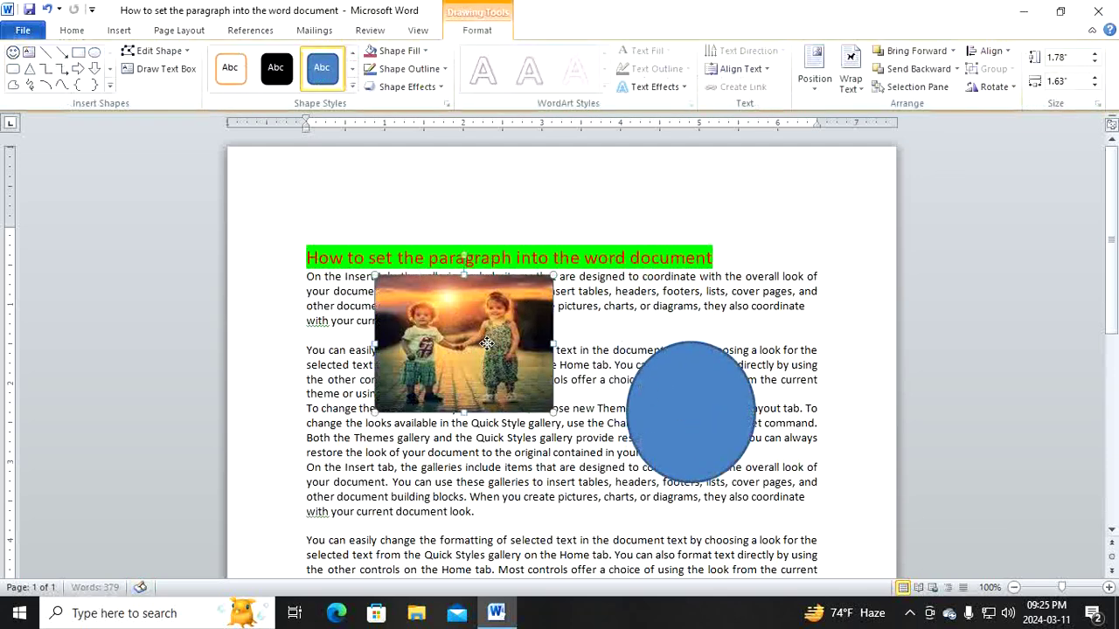
drag(687, 374, 578, 331)
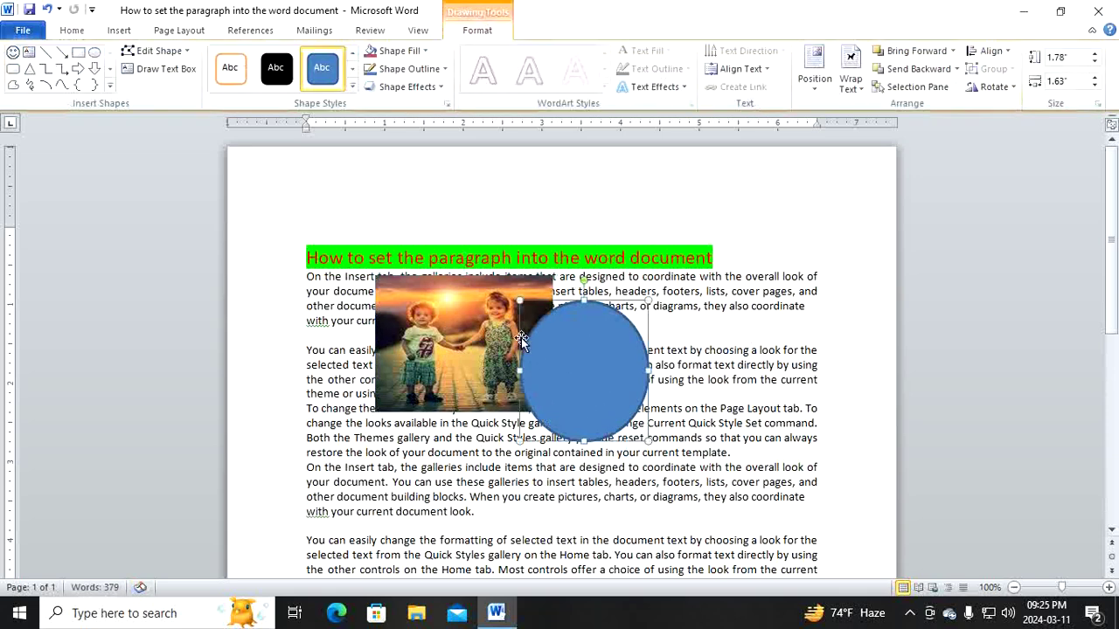
Regroup the photo and circle and move the group down-right.
shift+click(507, 337)
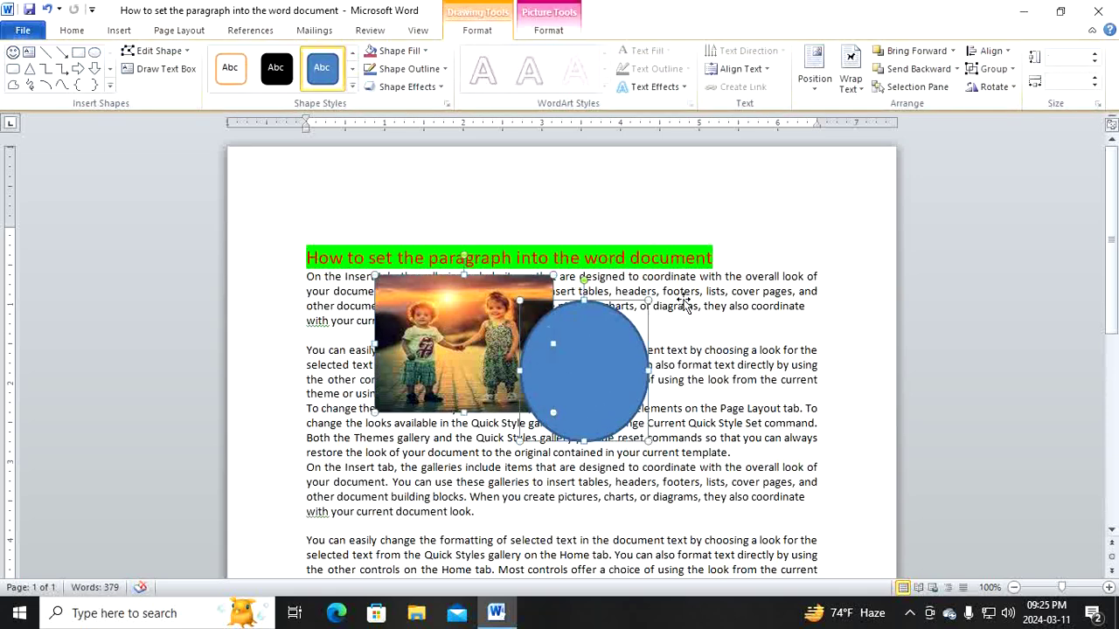
click(1013, 65)
click(1005, 88)
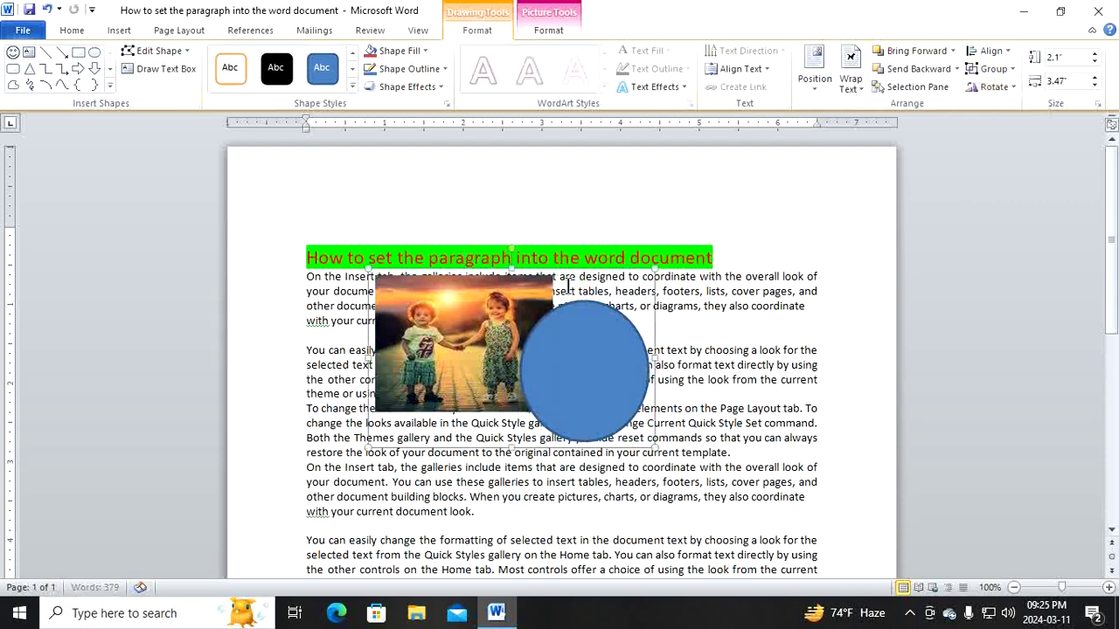
mouse_move(484, 334)
mouse_down()
mouse_move(599, 416)
mouse_move(568, 365)
mouse_up()
Ungroup them again and drag the blue circle down-right over the paragraphs.
click(627, 370)
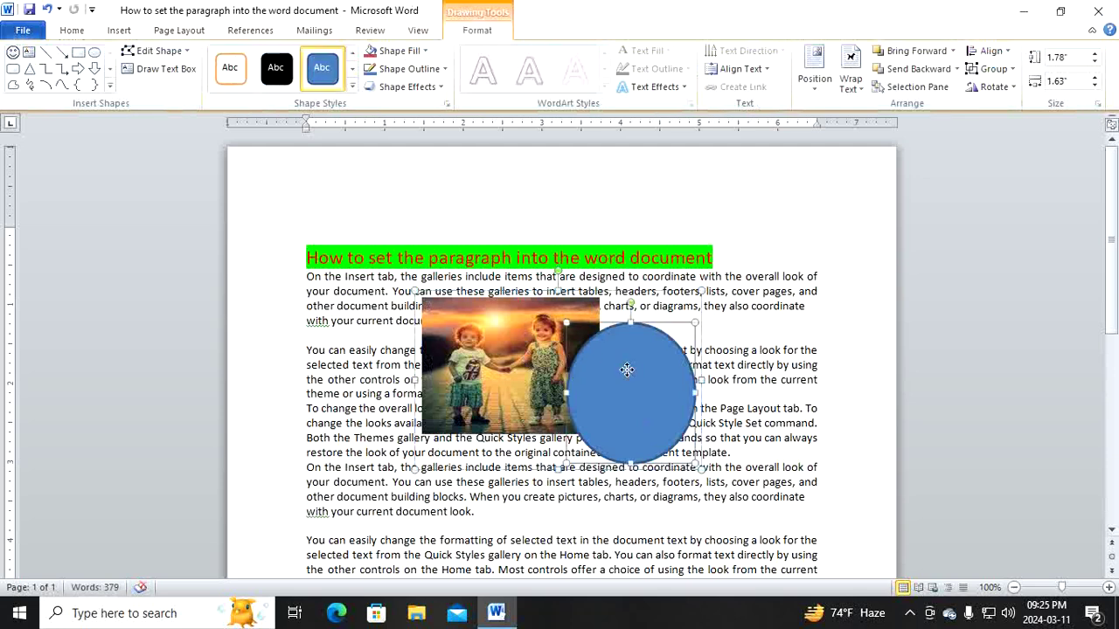
click(1014, 69)
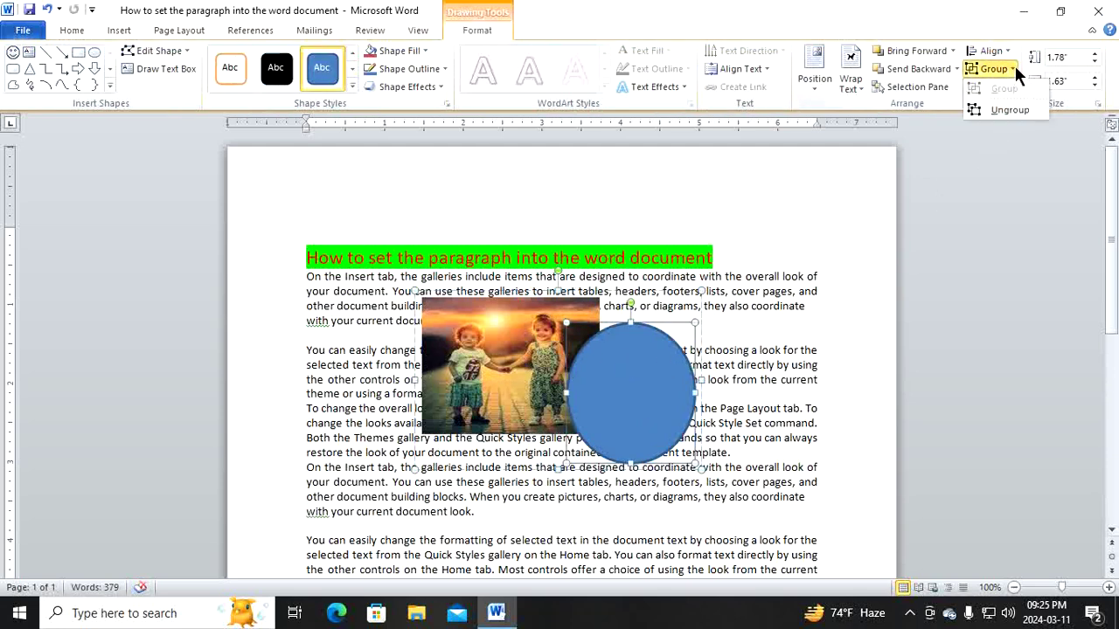
click(1009, 110)
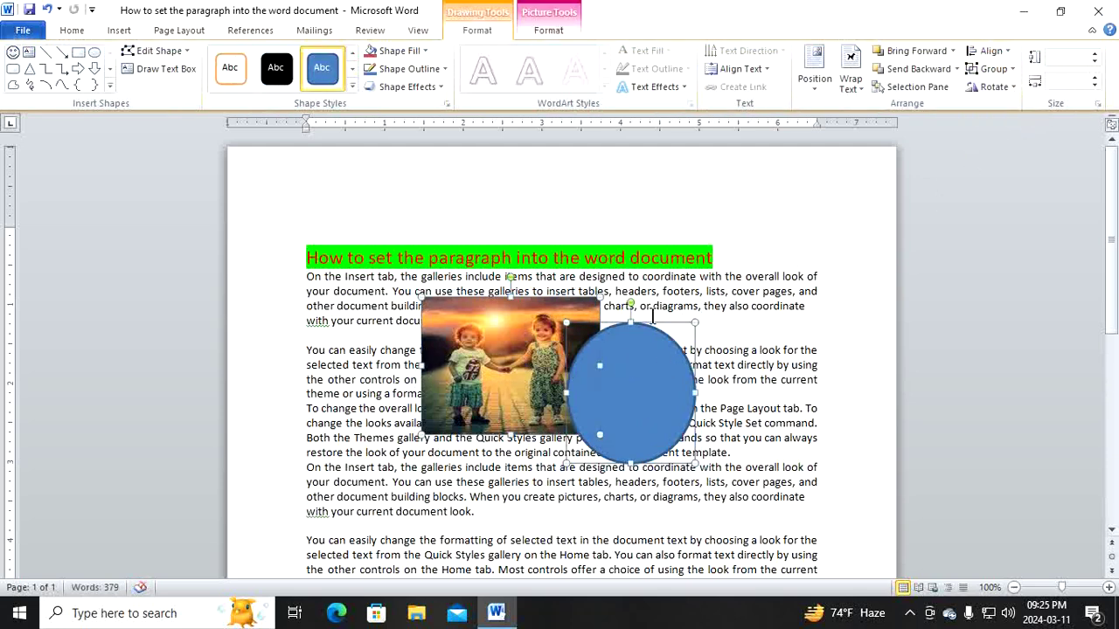
click(688, 358)
drag(638, 385, 681, 455)
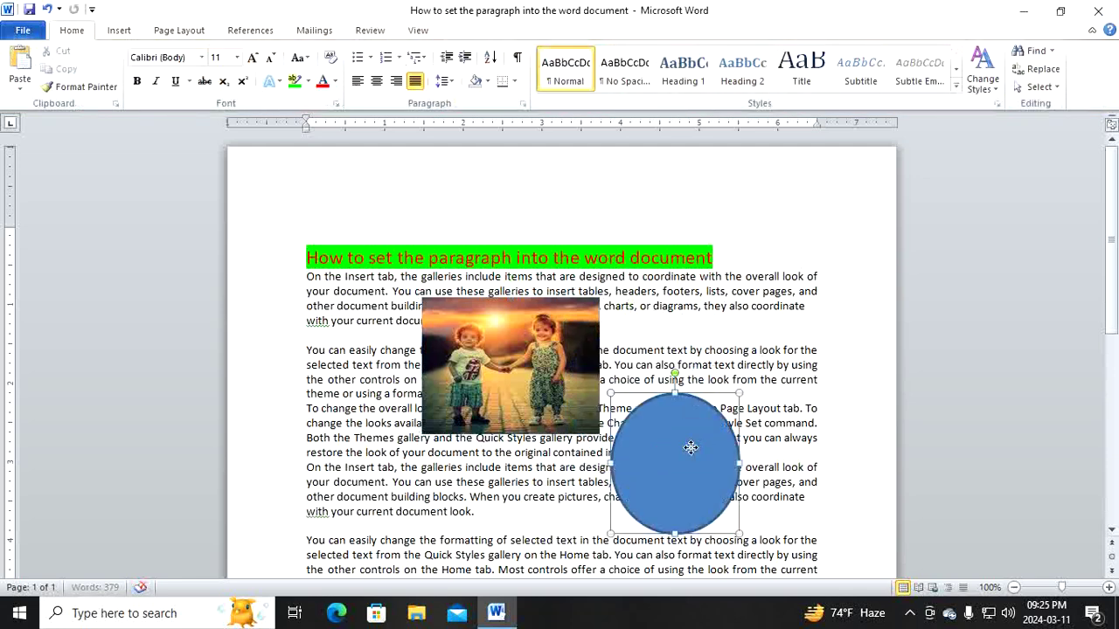